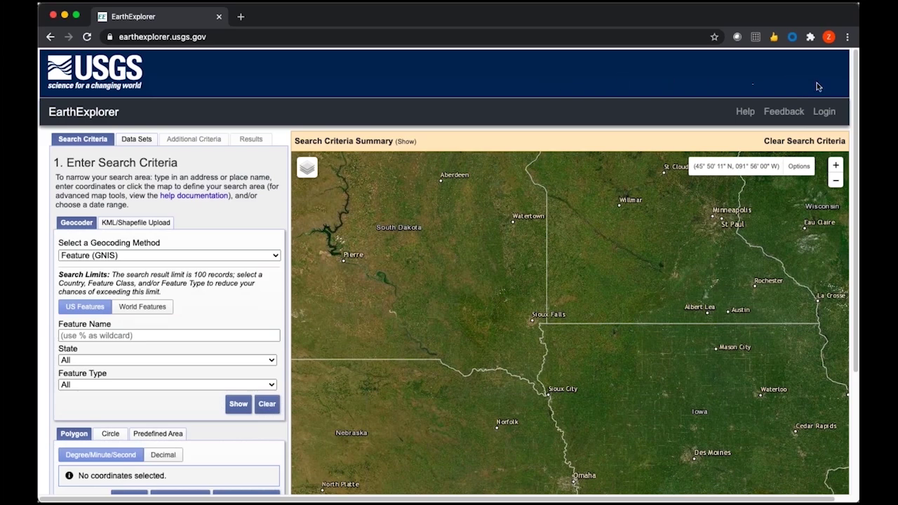
Step: Log in to EarthExplorer with the account username and password on the EROS Registration page
left_click(825, 111)
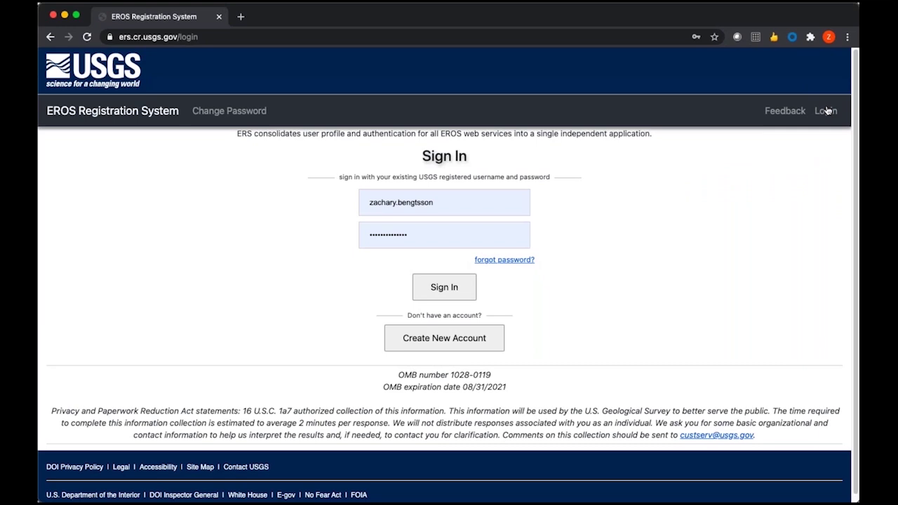
left_click(432, 298)
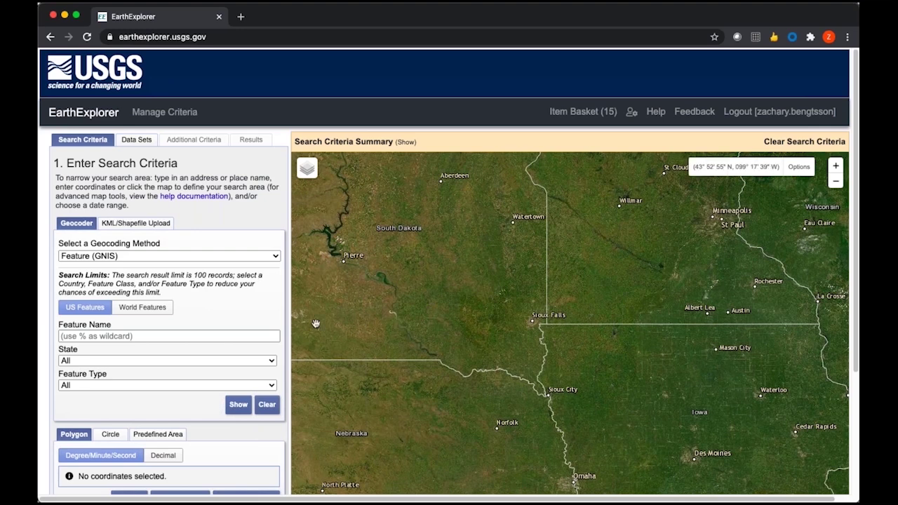
Step: Look at KML/Shapefile Upload, then set the Geocoder feature search to World Features
scroll(192, 283, "down", 1)
scroll(192, 283, "down", 1)
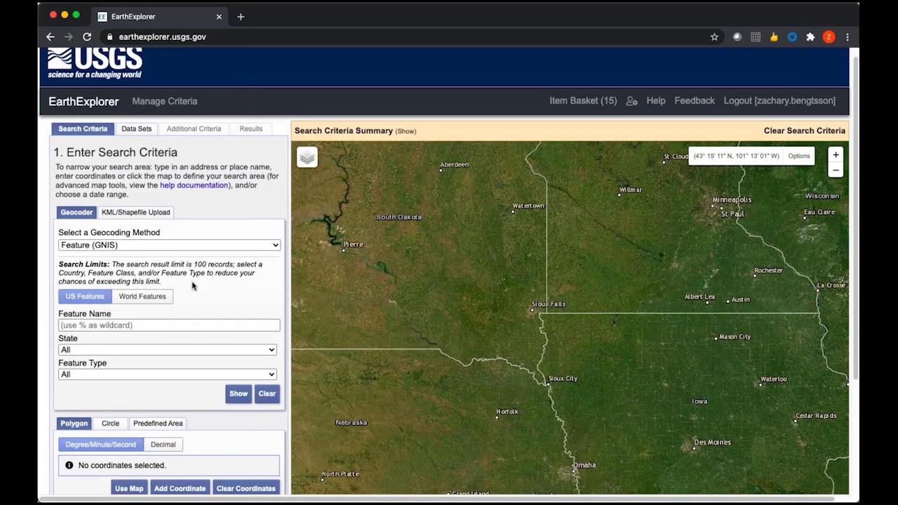
scroll(193, 284, "down", 2)
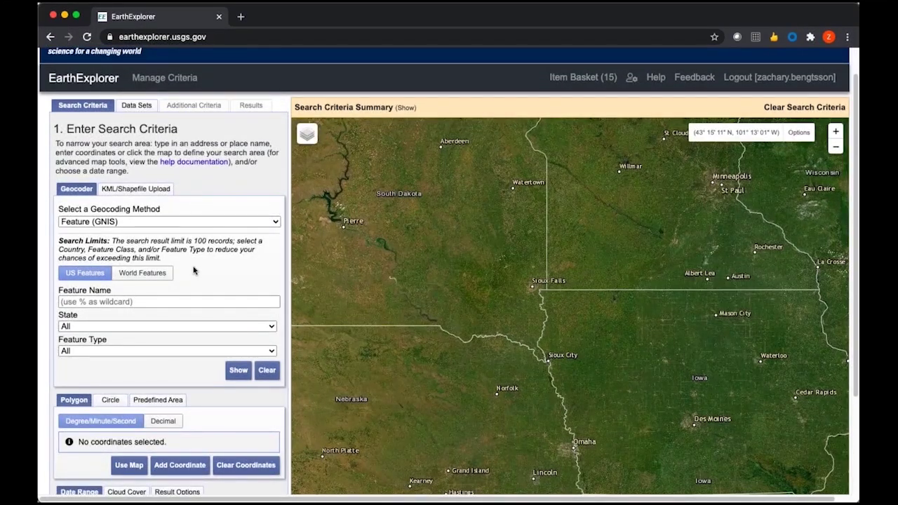
left_click(155, 194)
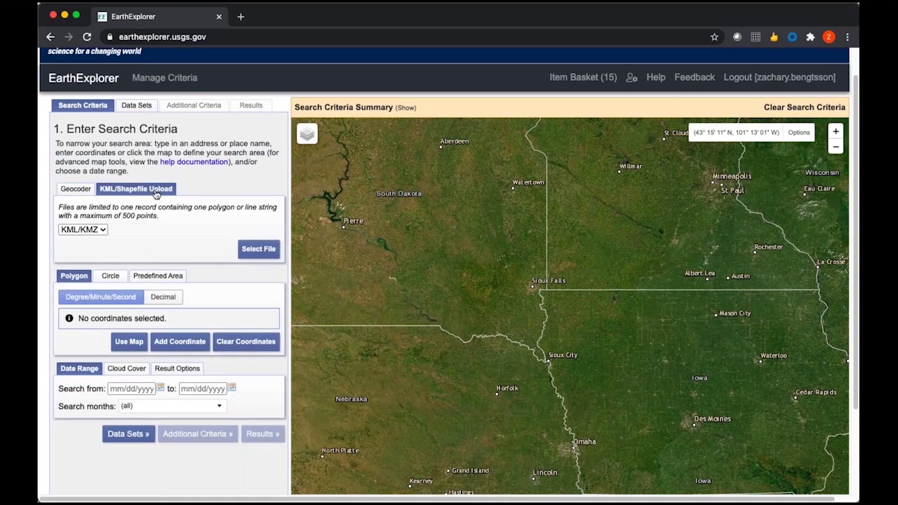
left_click(85, 194)
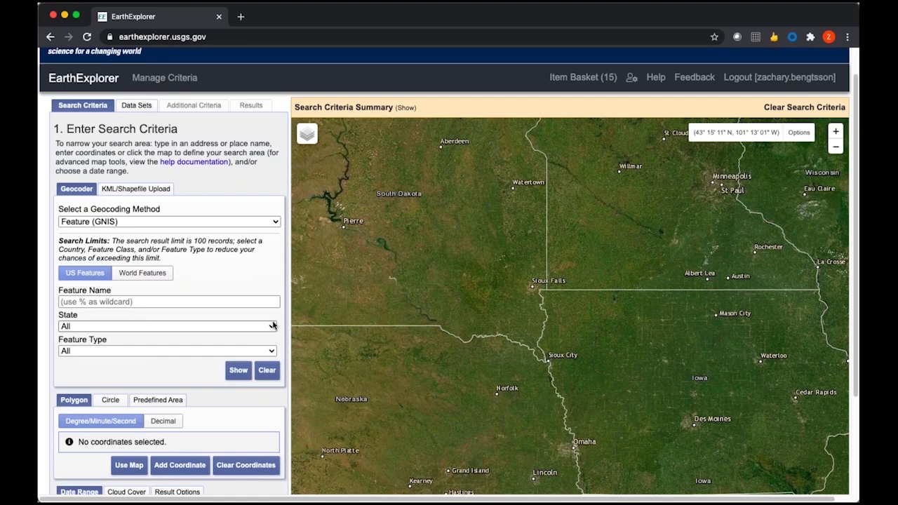
left_click(149, 277)
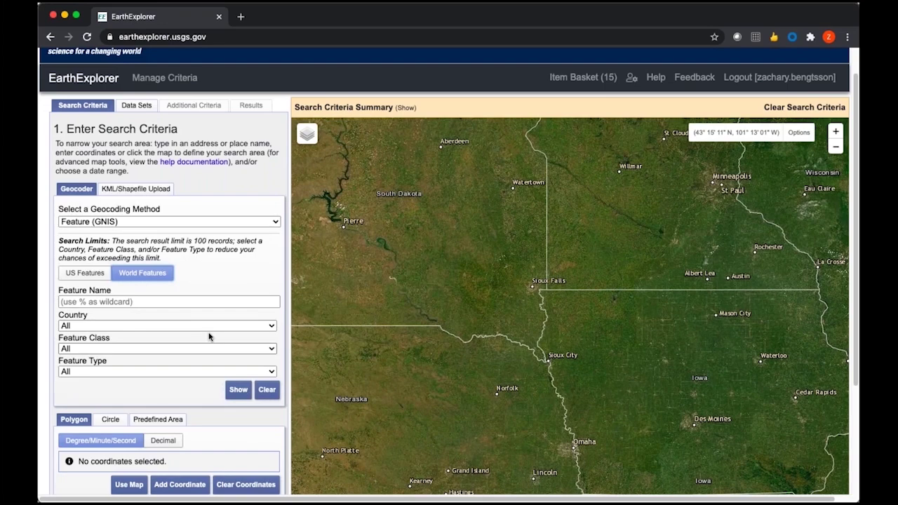
scroll(181, 320, "down", 2)
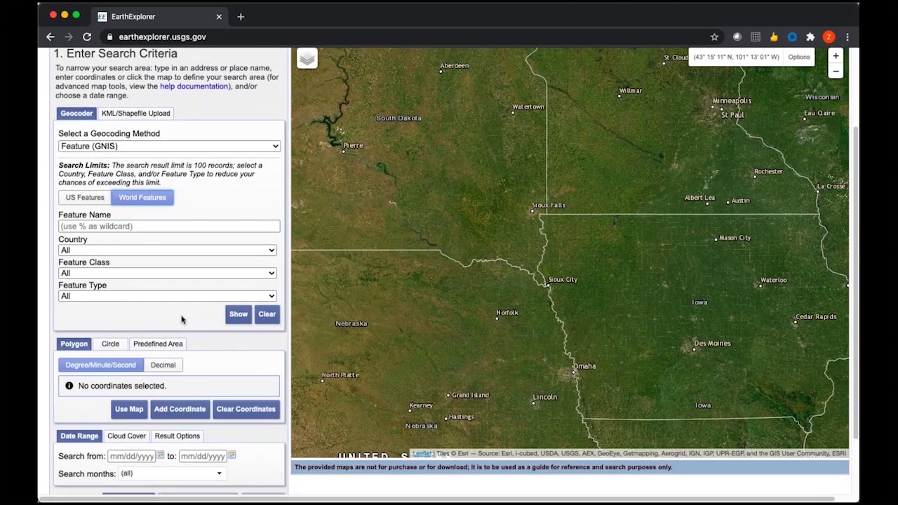
Step: Zoom and pan the search map down to Brazil and the Amazon around Manaus
scroll(452, 295, "up", 1)
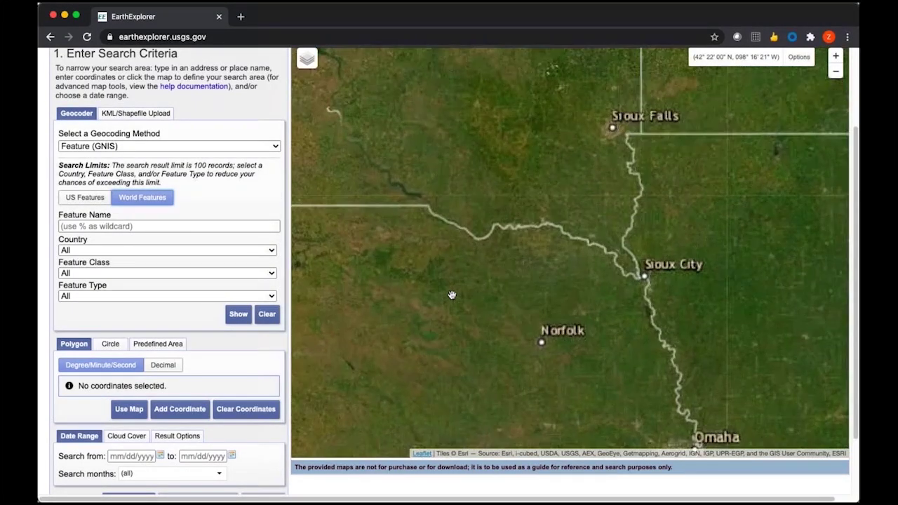
scroll(452, 294, "down", 1)
scroll(451, 295, "down", 2)
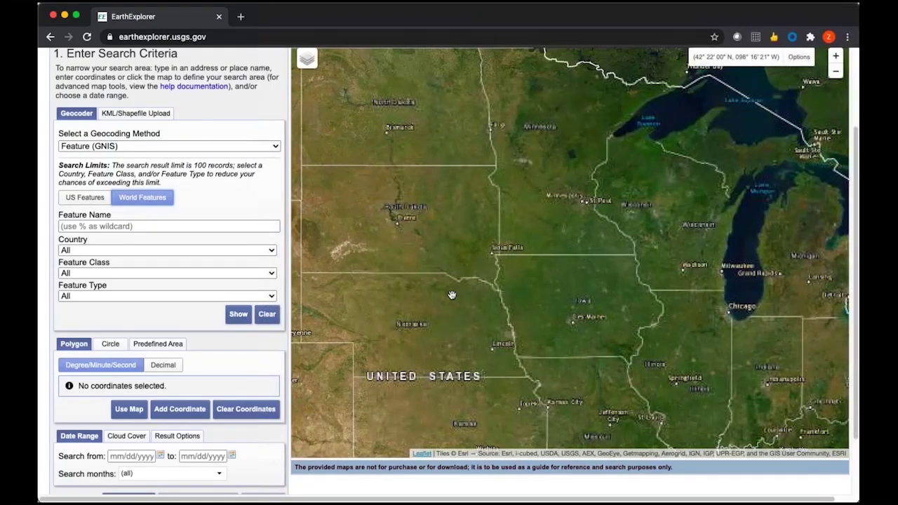
scroll(452, 294, "down", 1)
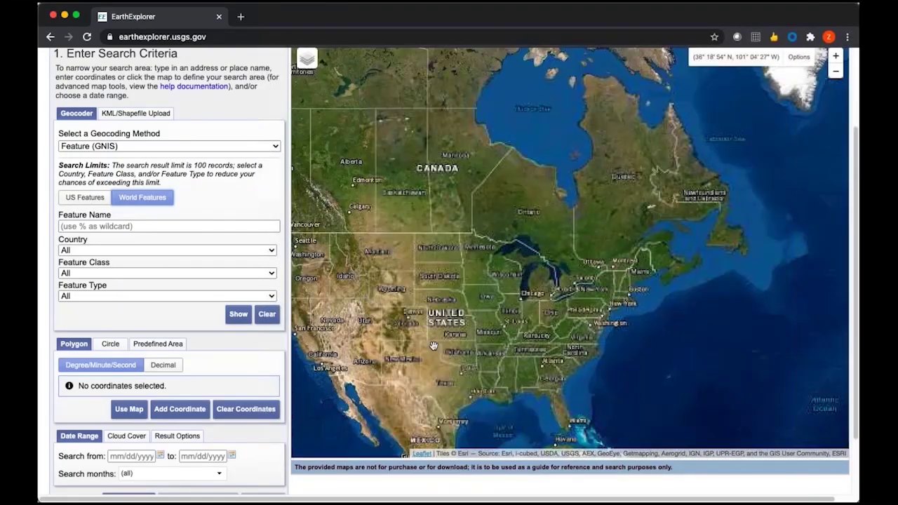
left_click_drag(415, 257, 354, 81)
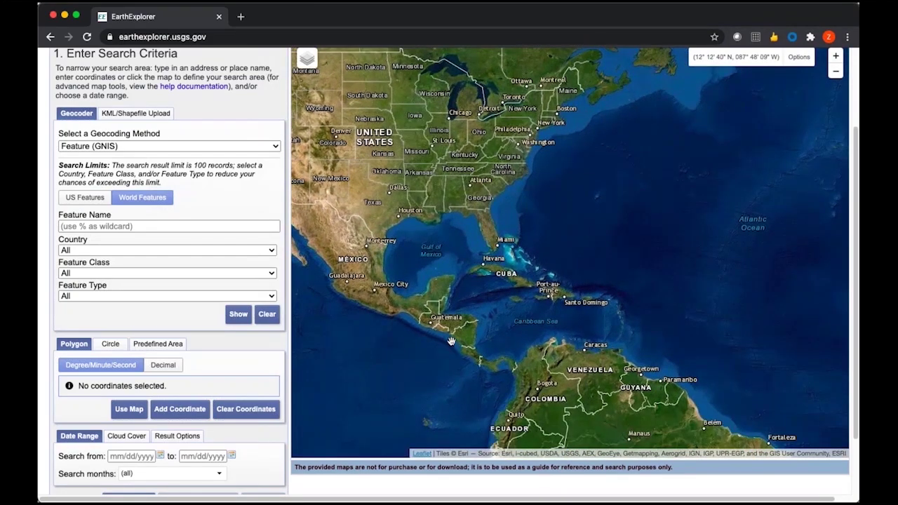
left_click_drag(427, 311, 373, 259)
left_click_drag(501, 337, 487, 328)
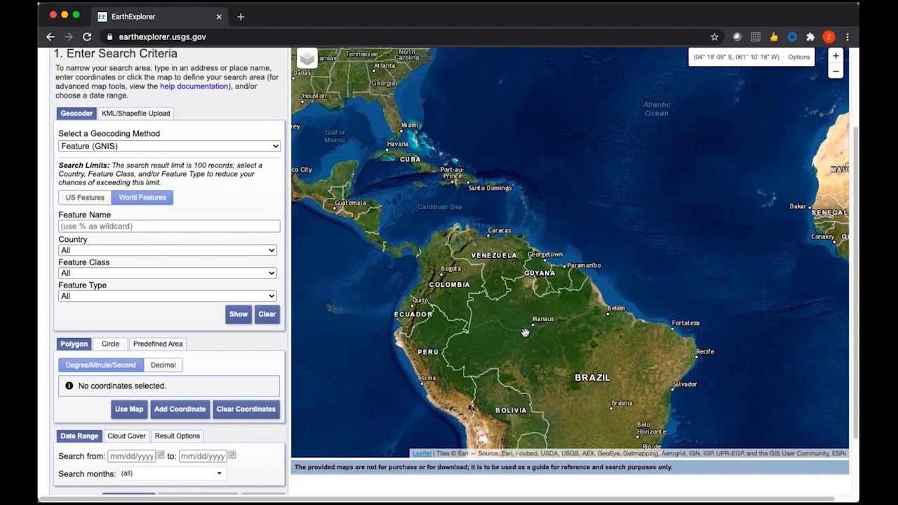
scroll(525, 332, "up", 3)
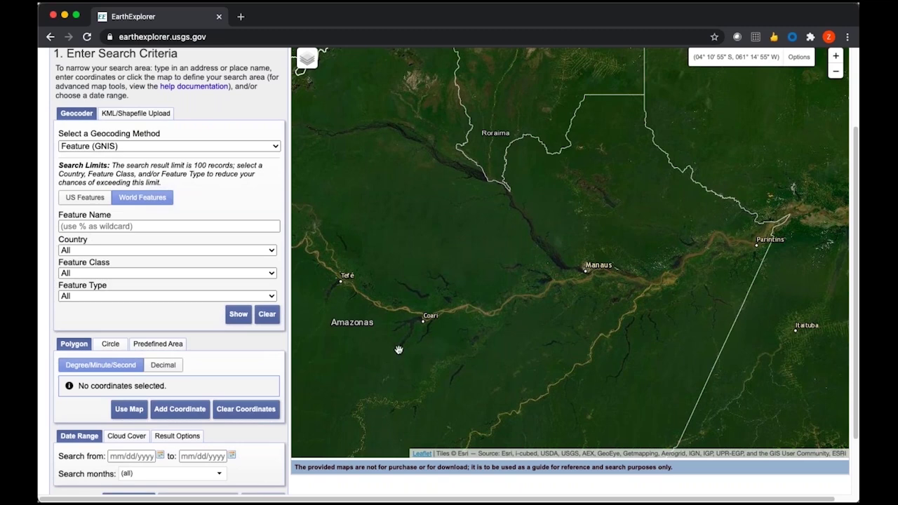
Step: Compare the Circle and Predefined Area options, then set a Polygon area from the current map view
left_click(111, 344)
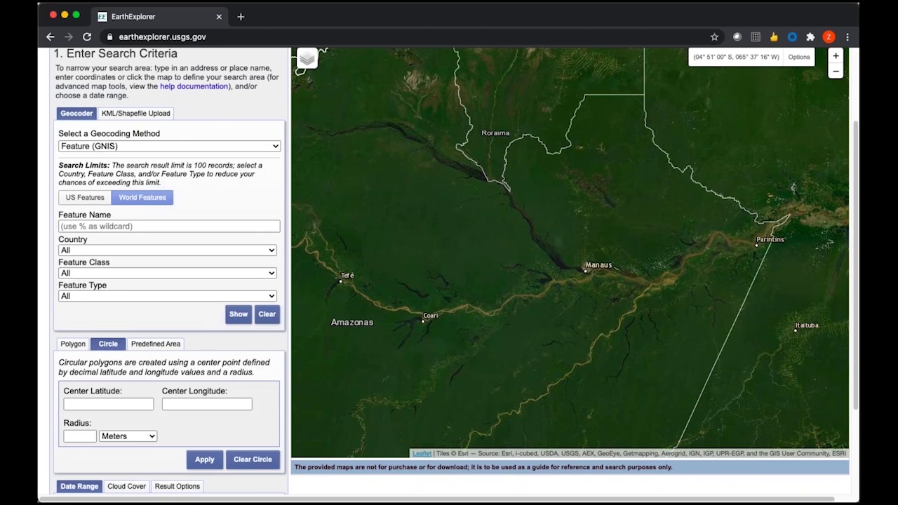
left_click(145, 345)
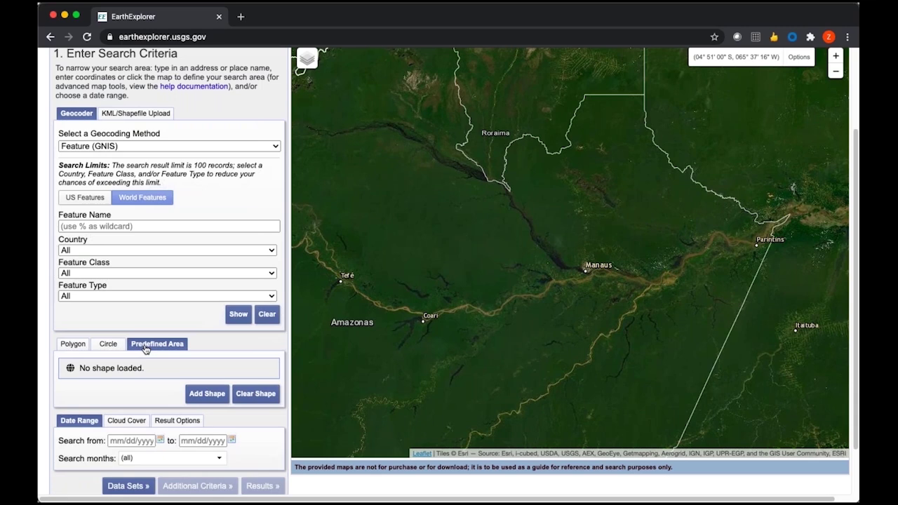
left_click(73, 346)
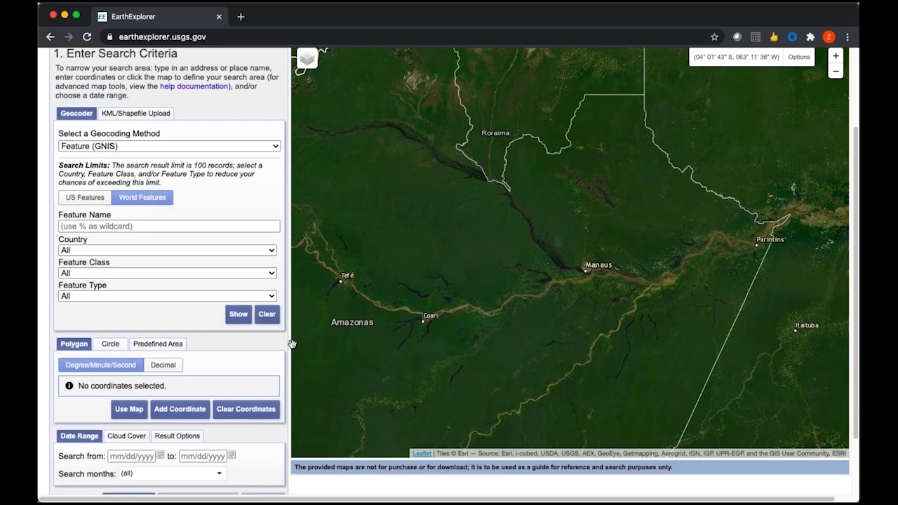
scroll(515, 275, "down", 1)
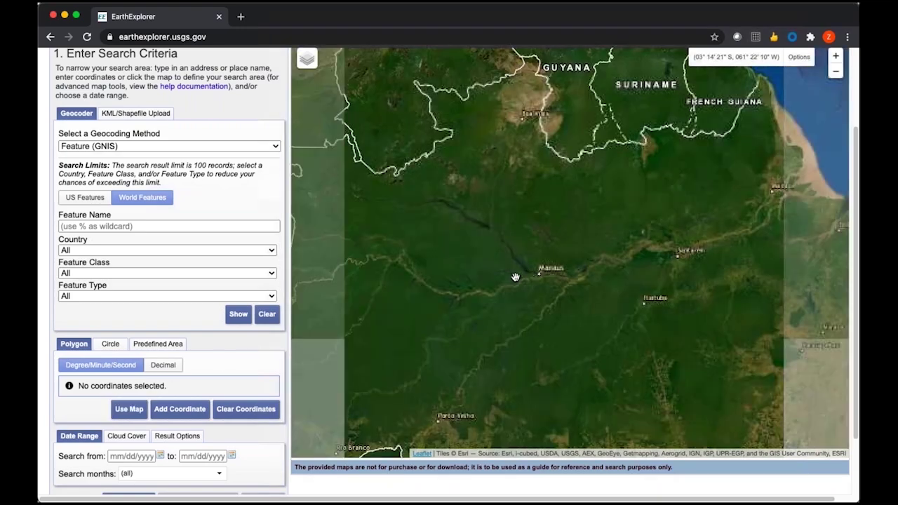
scroll(515, 276, "up", 2)
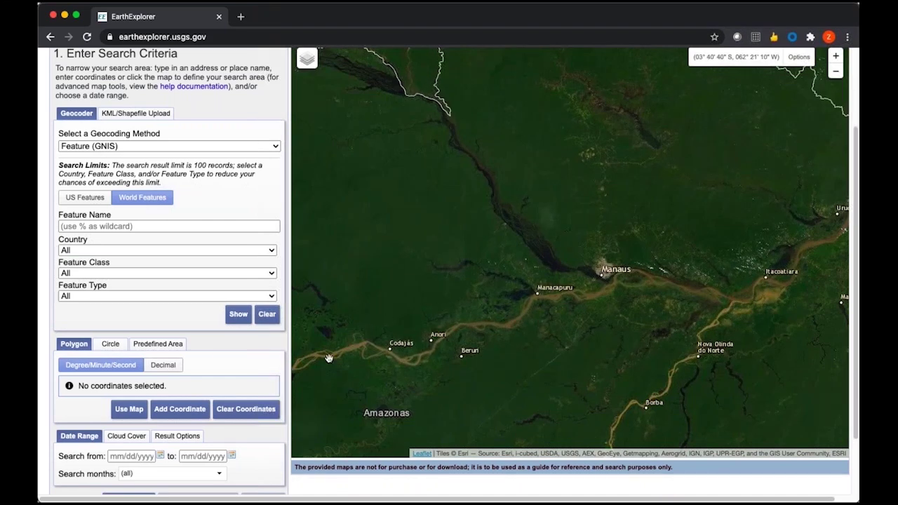
left_click(129, 410)
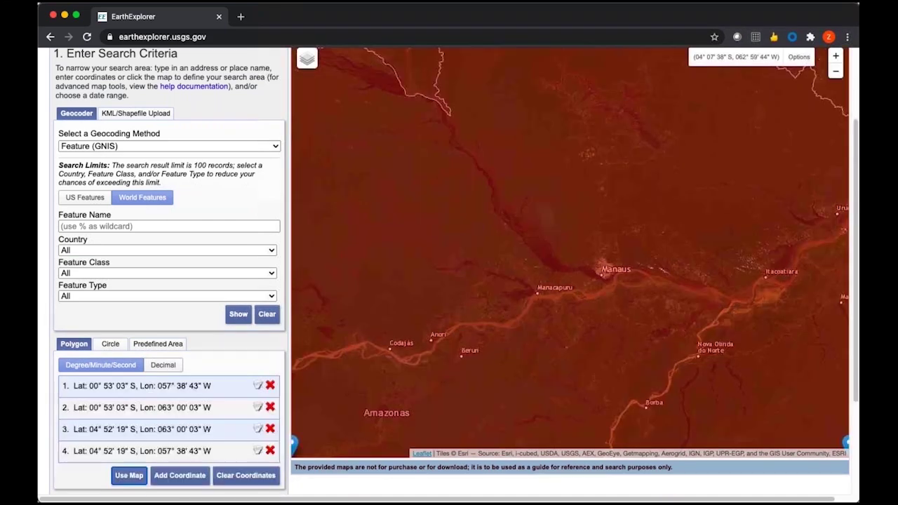
Step: Pull all four polygon corners inward to frame Manaus, about 1°53′–4°38′ S, 58°17′–62°32′ W
scroll(440, 350, "down", 1)
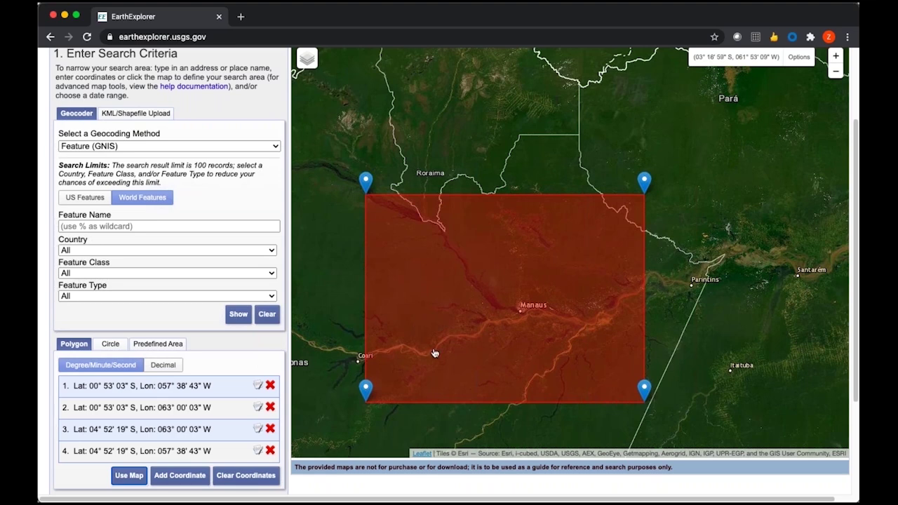
left_click_drag(366, 387, 390, 376)
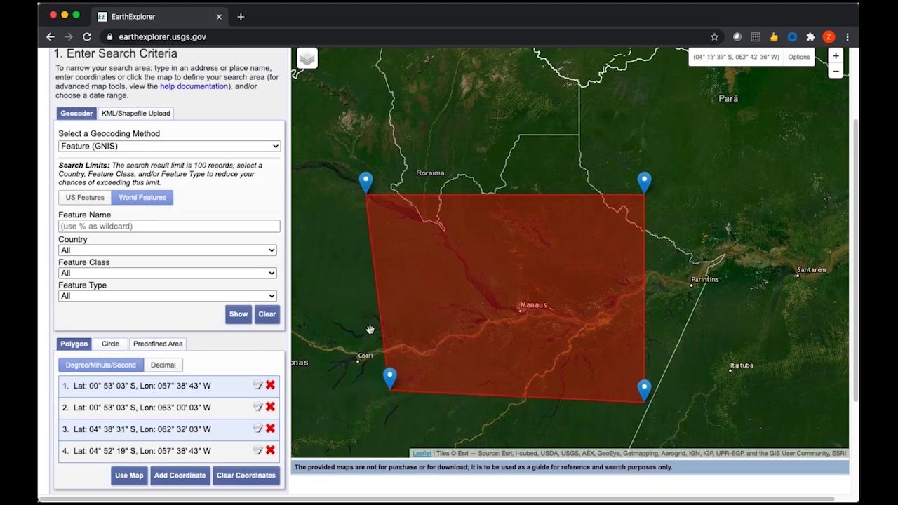
left_click_drag(369, 188, 404, 256)
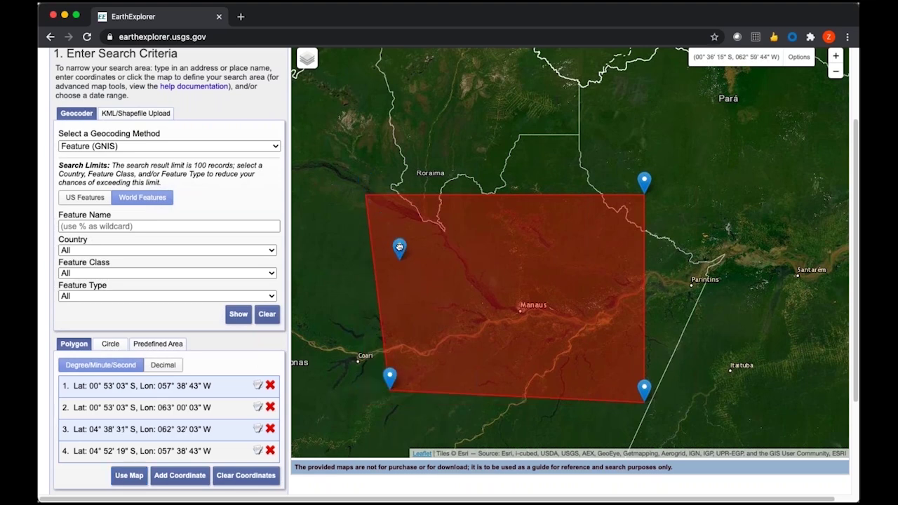
left_click_drag(648, 188, 614, 240)
left_click_drag(644, 390, 603, 364)
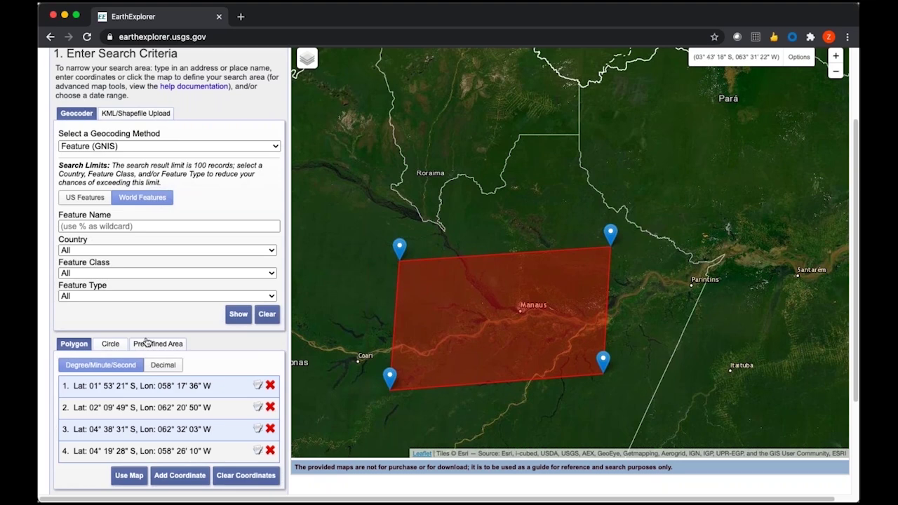
scroll(153, 334, "down", 2)
scroll(152, 335, "down", 5)
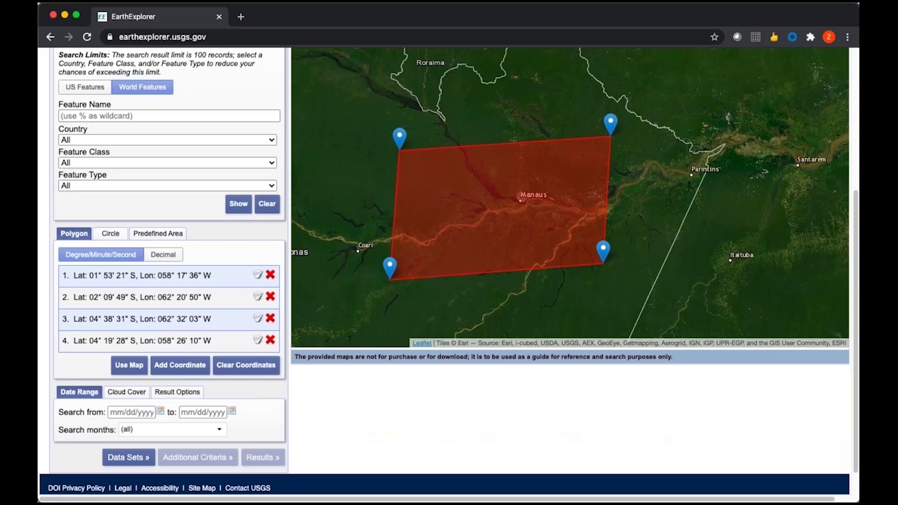
Step: Check the cloud cover settings, then advance to the Data Sets step
left_click(136, 395)
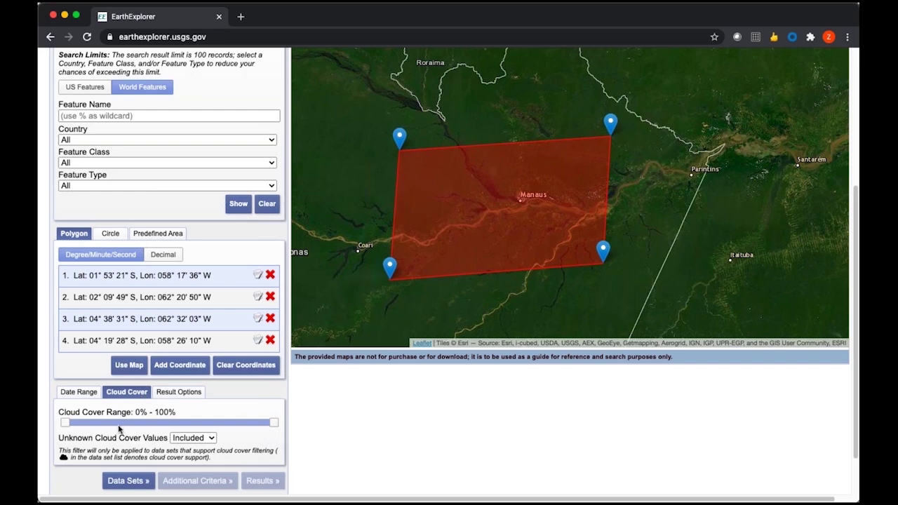
left_click(125, 481)
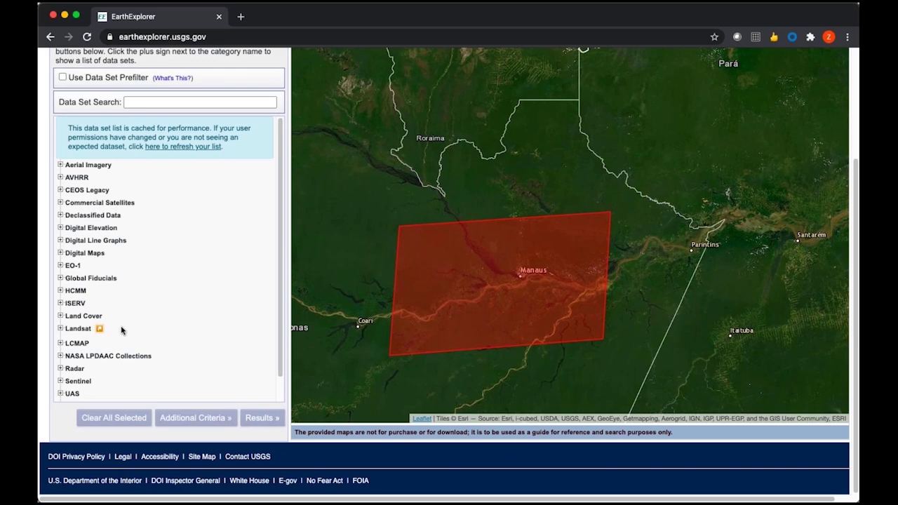
scroll(114, 306, "up", 3)
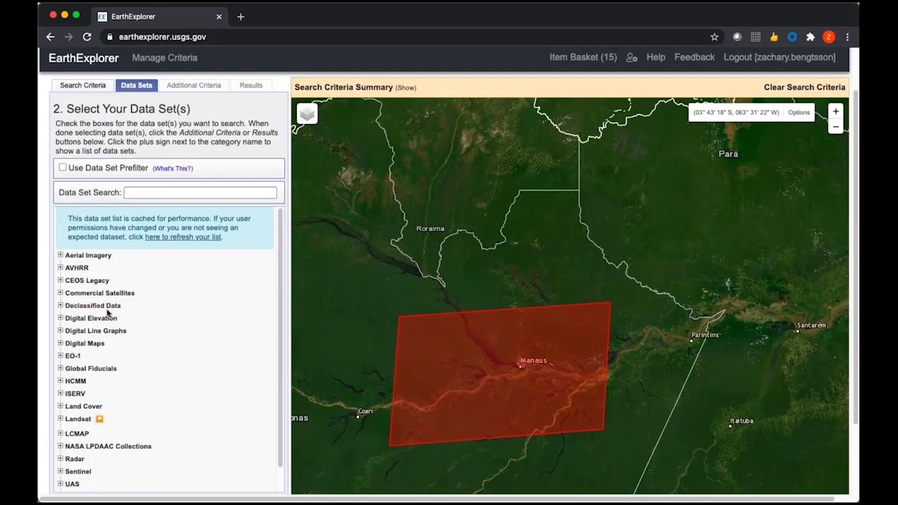
scroll(110, 316, "down", 1)
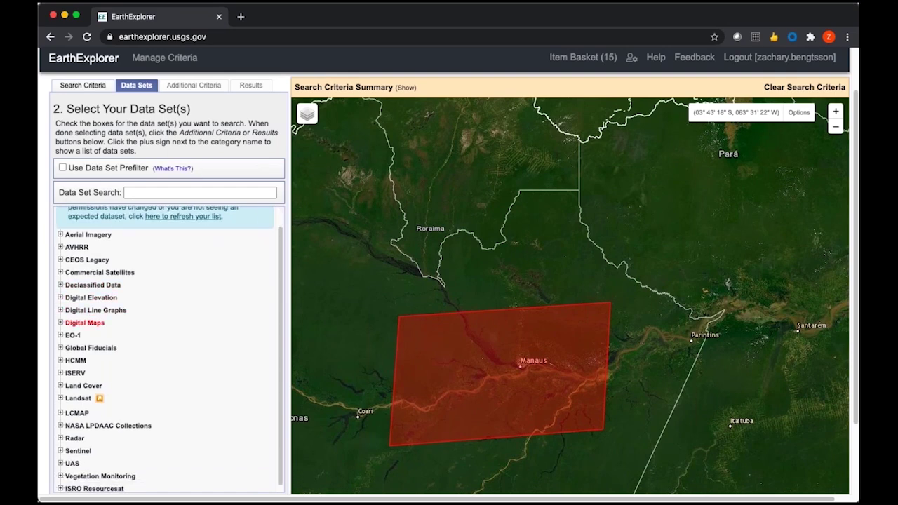
Step: Tick EO-1 Hyperion under the EO-1 category and continue to Additional Criteria
left_click(60, 336)
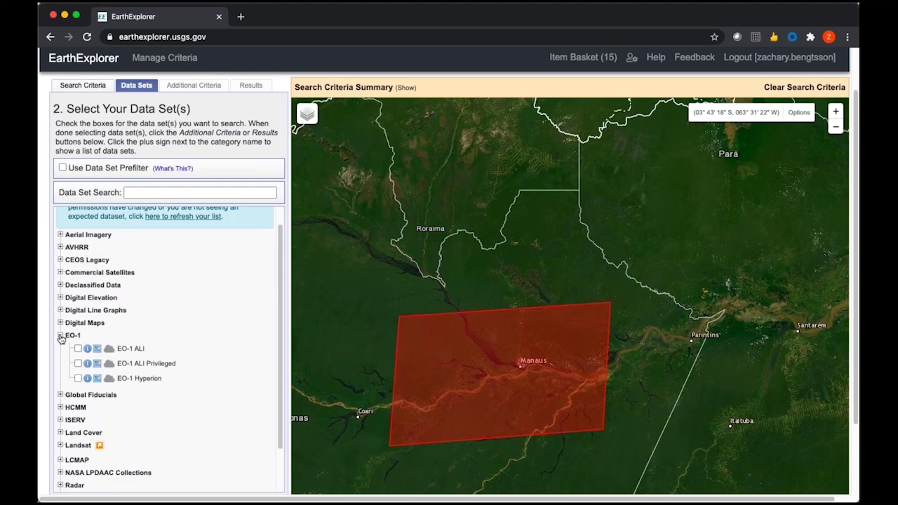
left_click(78, 378)
scroll(178, 372, "down", 1)
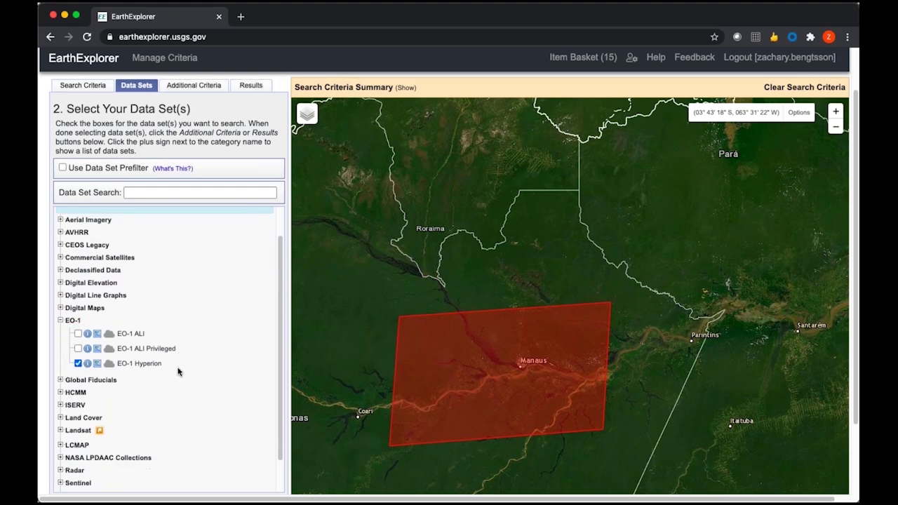
scroll(177, 372, "down", 2)
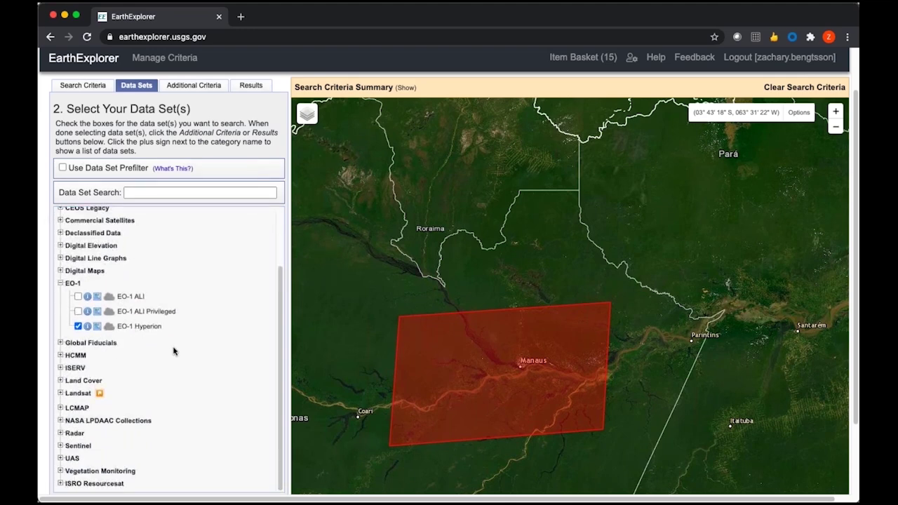
scroll(175, 351, "down", 3)
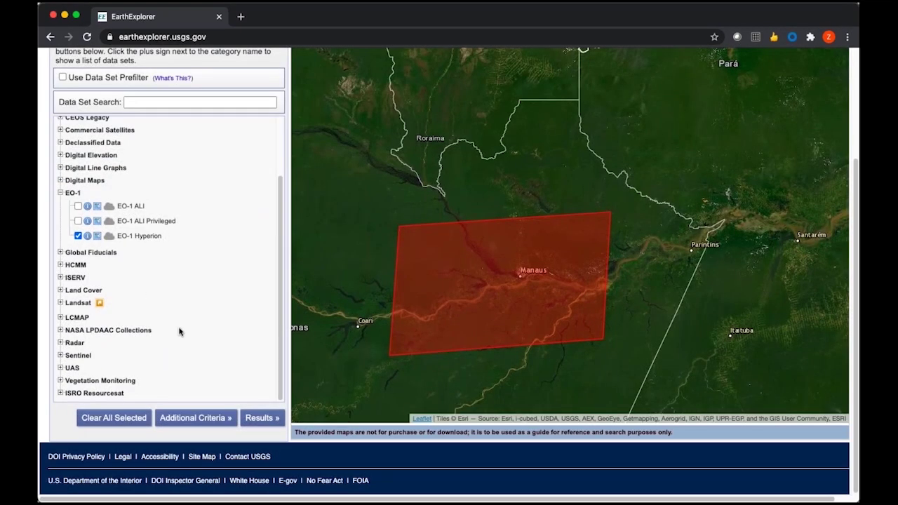
left_click(192, 418)
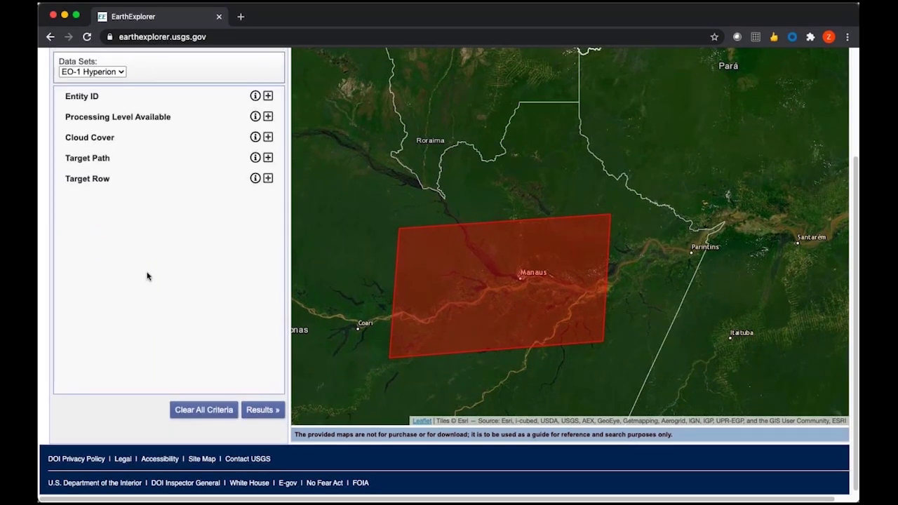
Step: Add Entity ID, Processing Level and Cloud Cover filters, limiting cloud cover to Less than 20%
scroll(147, 277, "up", 3)
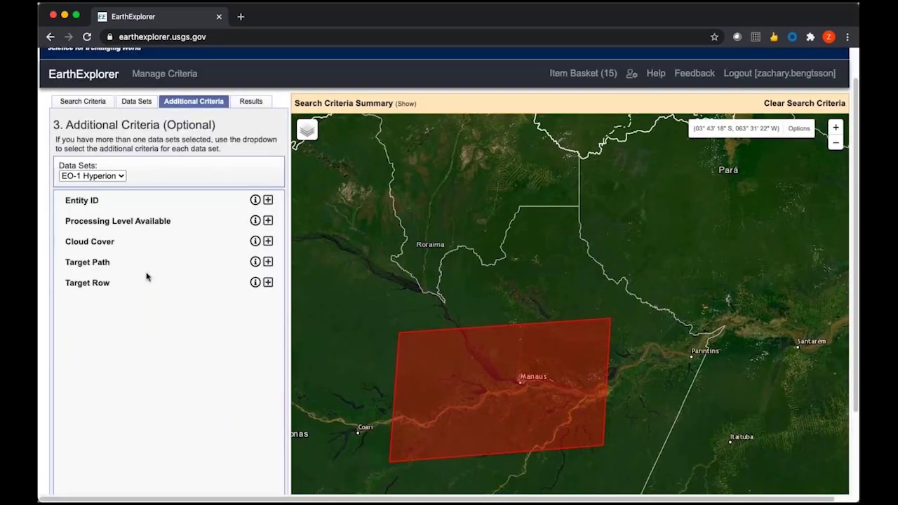
left_click(267, 201)
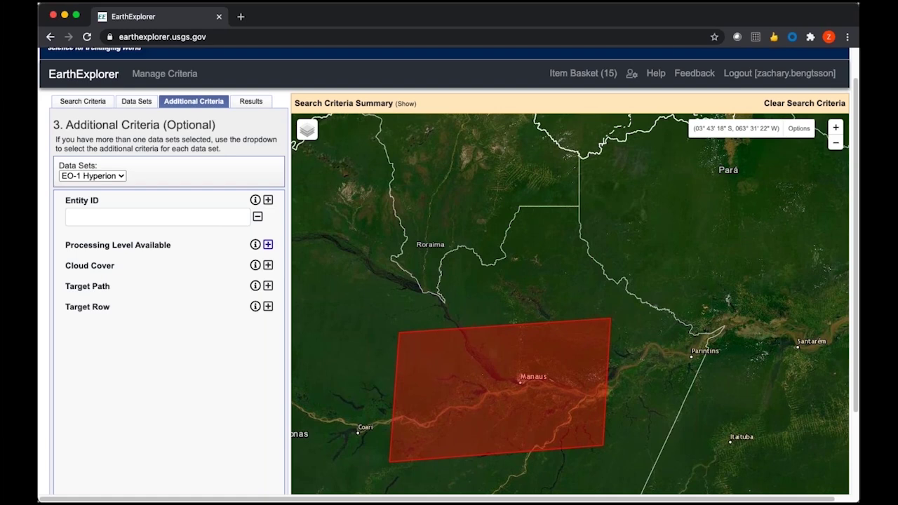
left_click(268, 244)
left_click(243, 264)
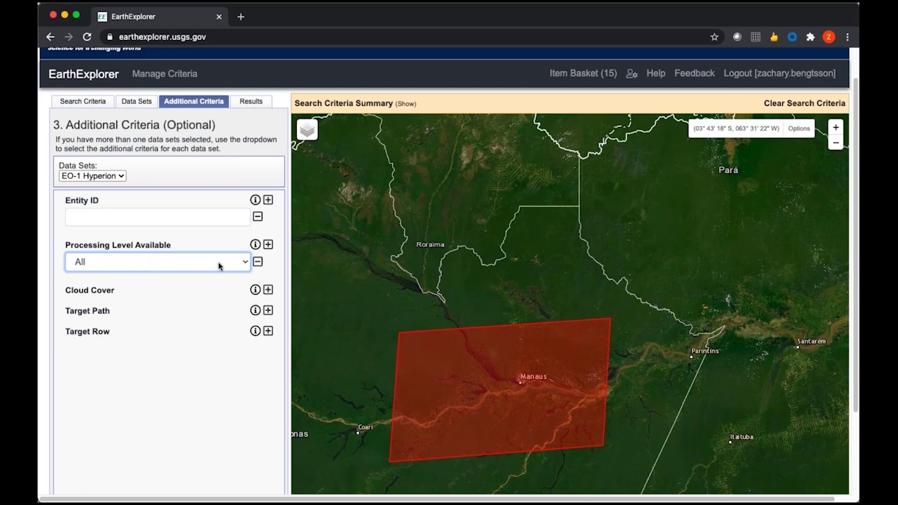
left_click(268, 290)
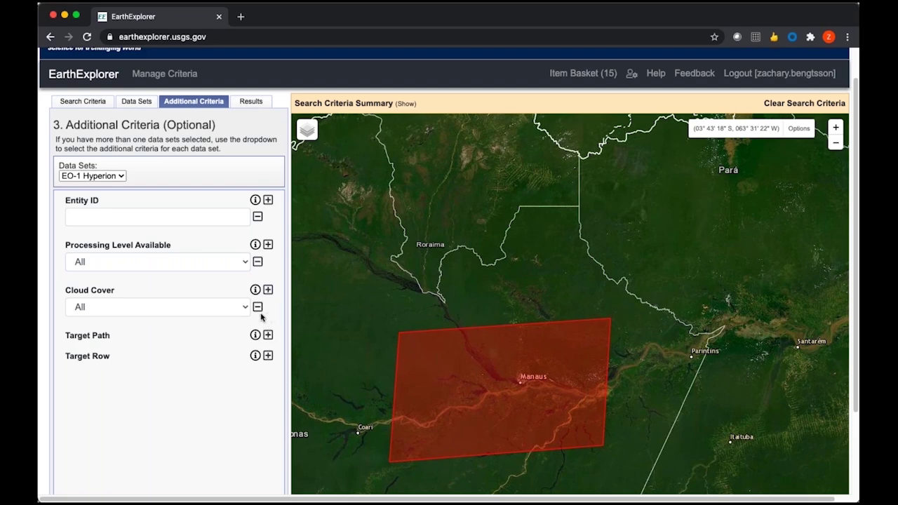
left_click(246, 309)
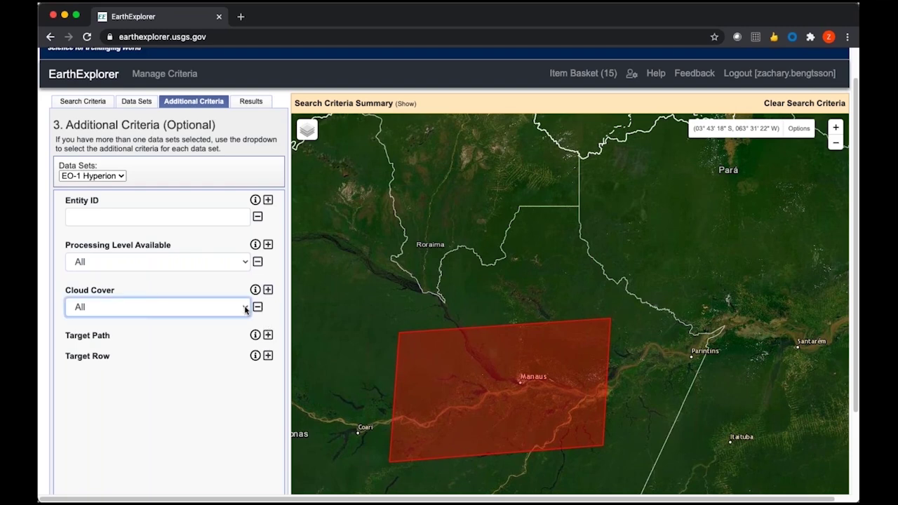
left_click(223, 339)
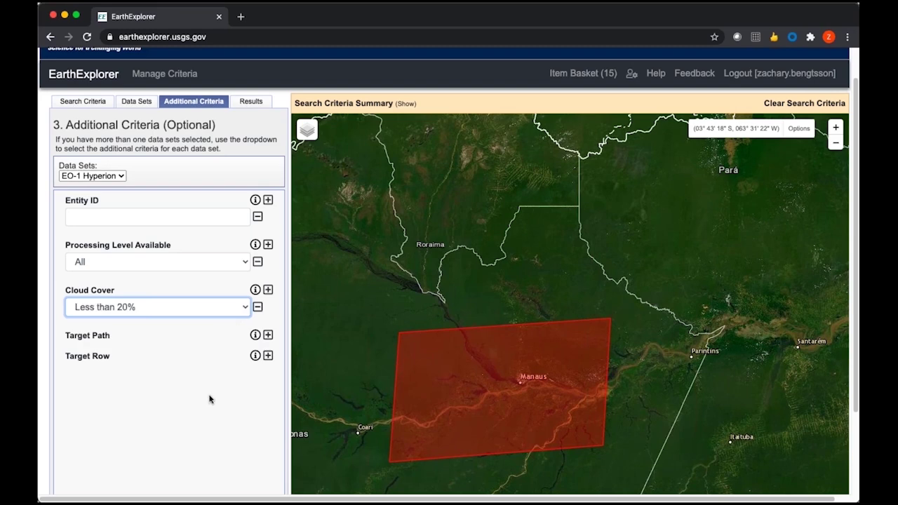
left_click(267, 380)
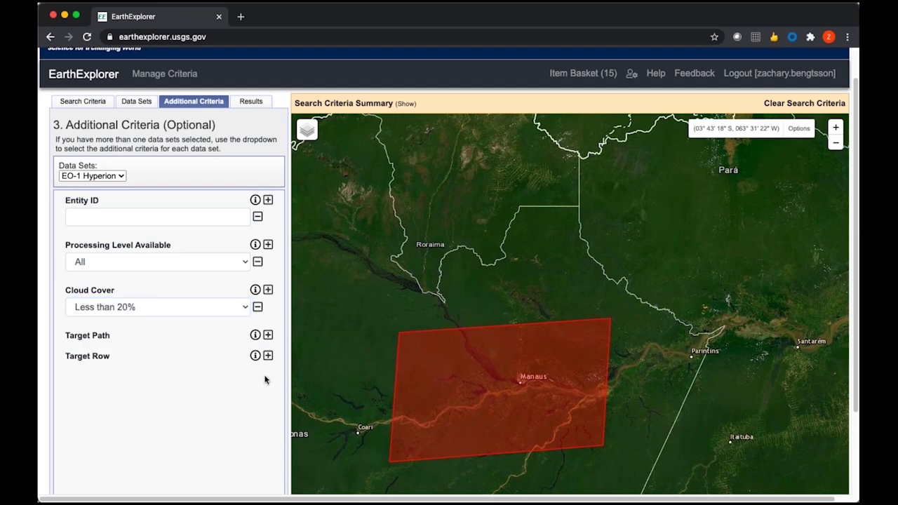
Step: Add Target Path and Target Row filters and run the search for results
left_click(268, 336)
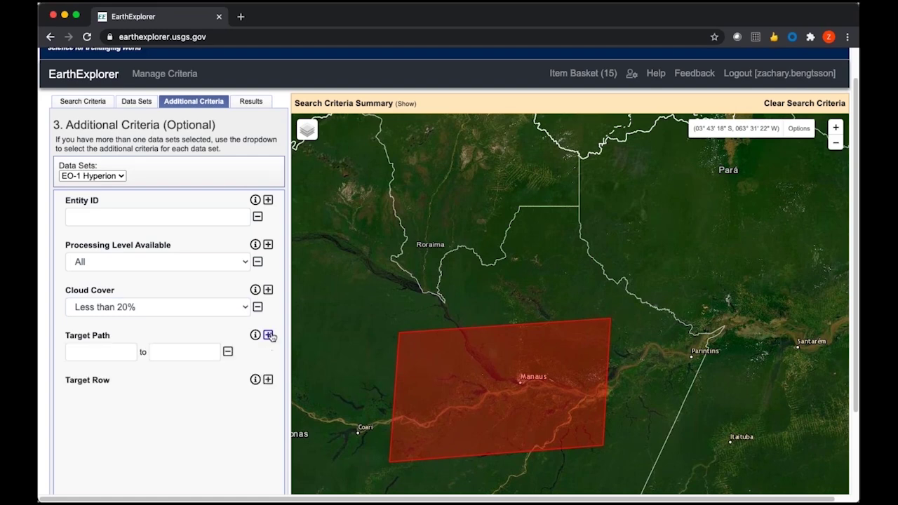
left_click(266, 381)
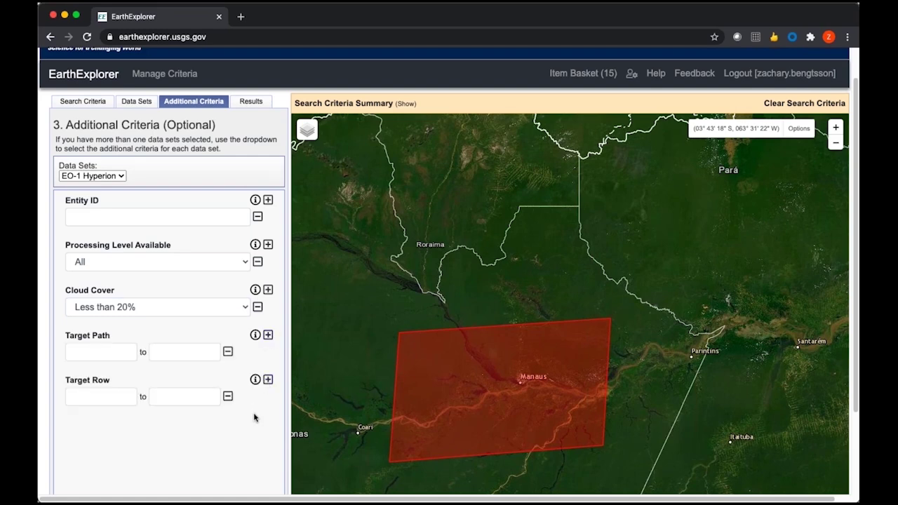
scroll(255, 415, "down", 5)
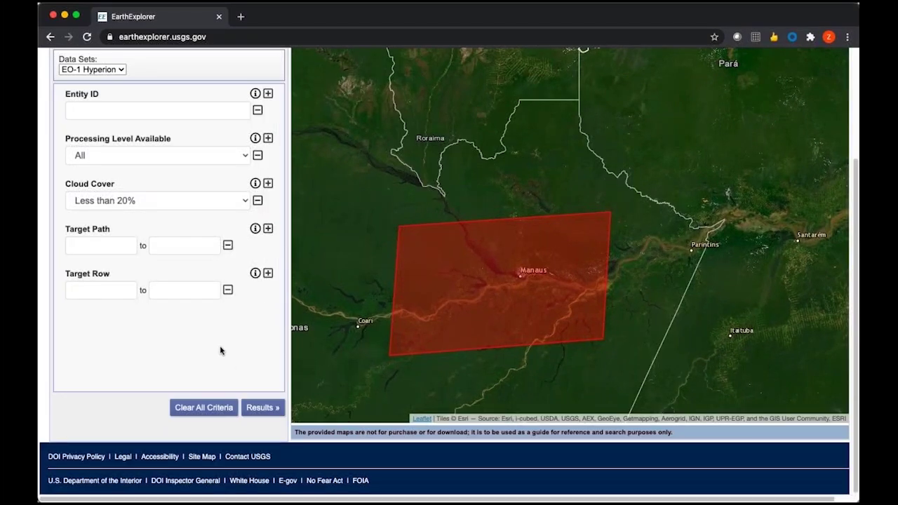
scroll(220, 351, "up", 3)
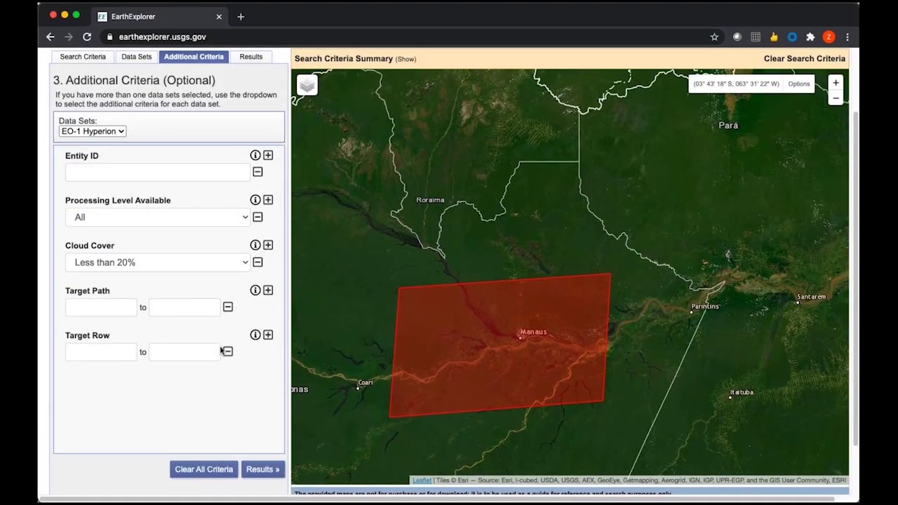
scroll(222, 350, "up", 1)
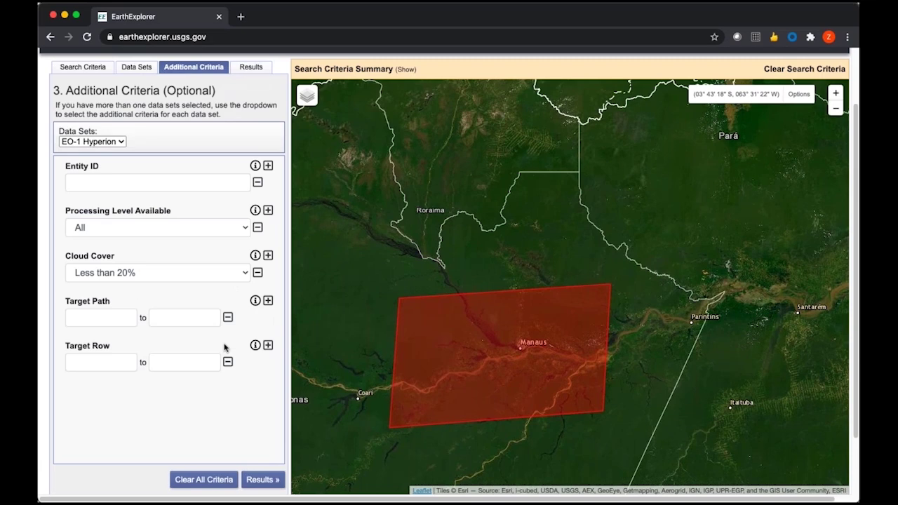
left_click(273, 480)
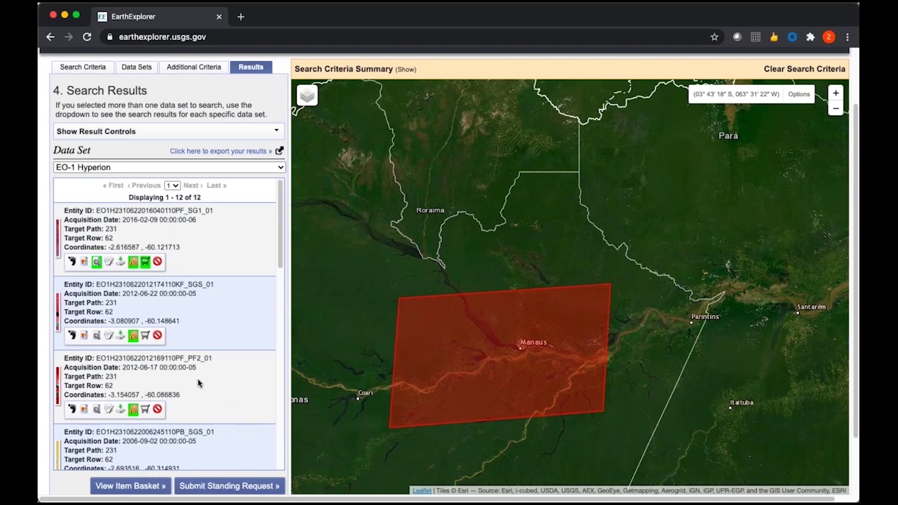
Step: Scroll through the 12 Hyperion results and reveal the results display options
scroll(124, 324, "down", 1)
scroll(164, 324, "down", 1)
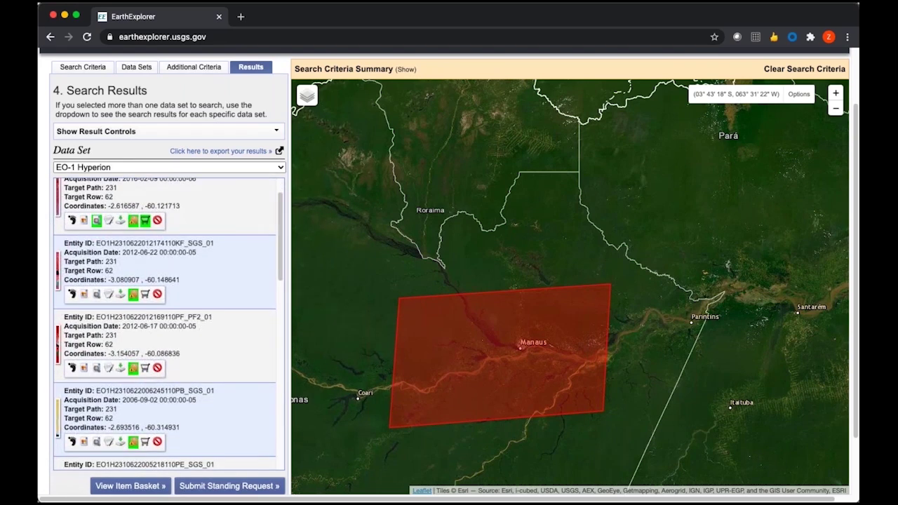
scroll(124, 324, "down", 1)
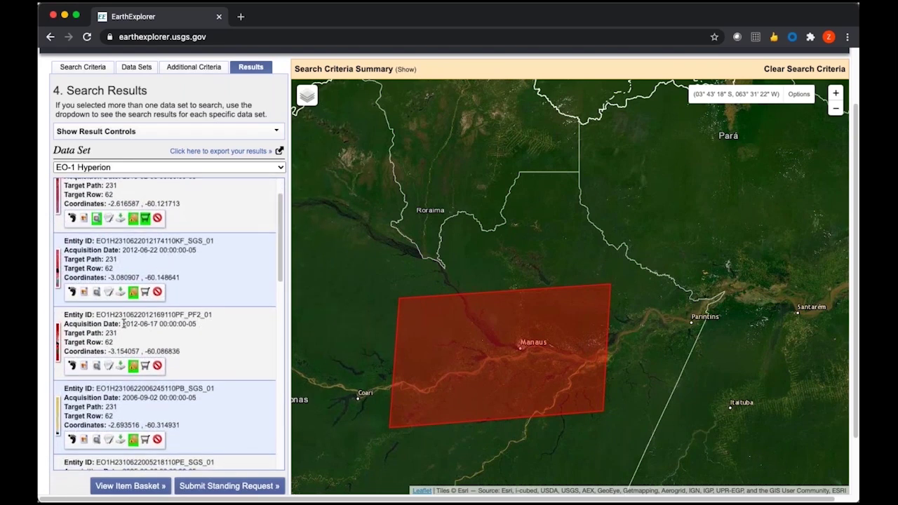
scroll(124, 324, "down", 10)
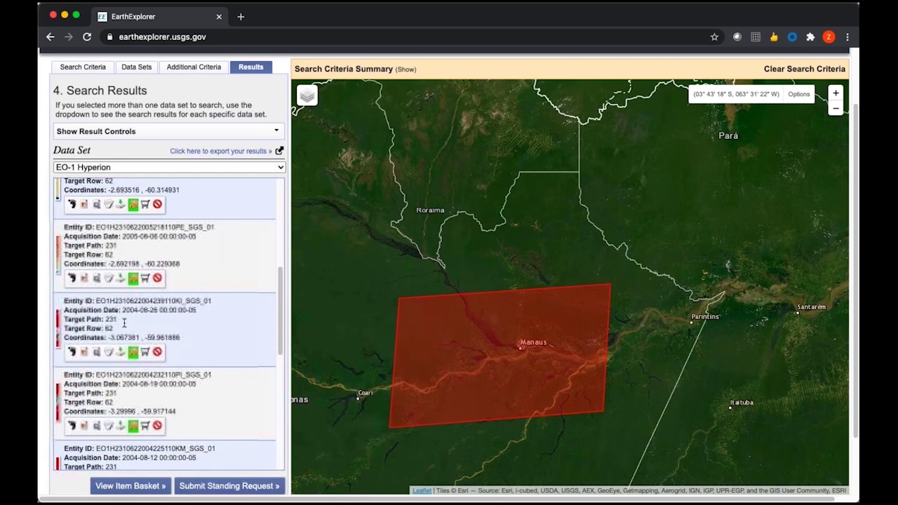
scroll(124, 322, "up", 12)
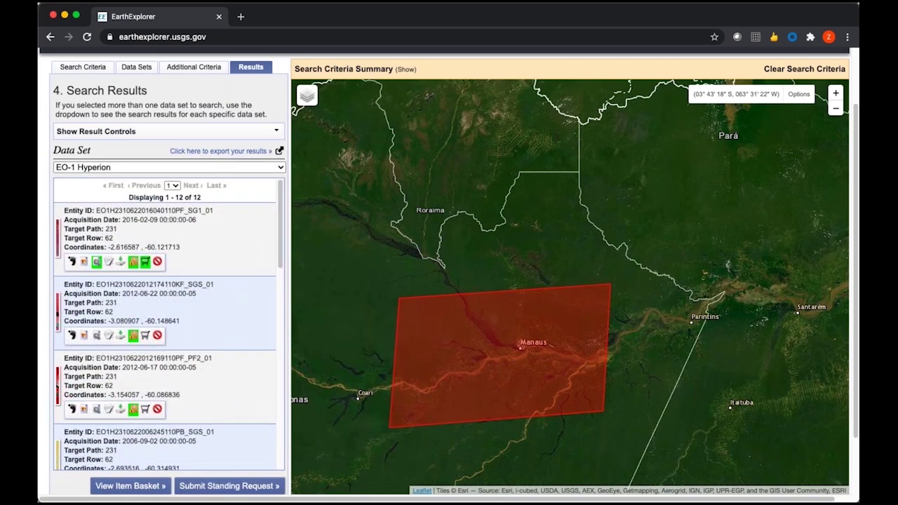
left_click(277, 132)
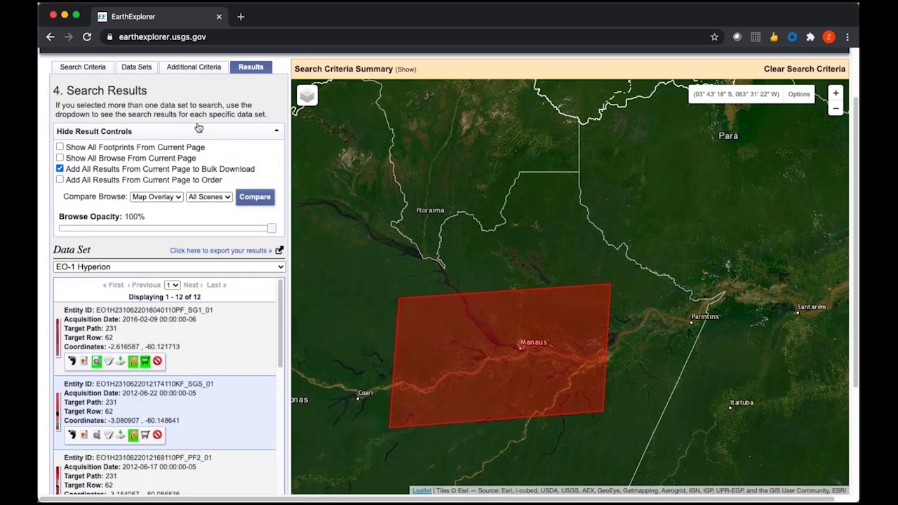
Step: Add the page to bulk download, show all scene footprints, and centre the map on Manaus
left_click(61, 169)
left_click(60, 158)
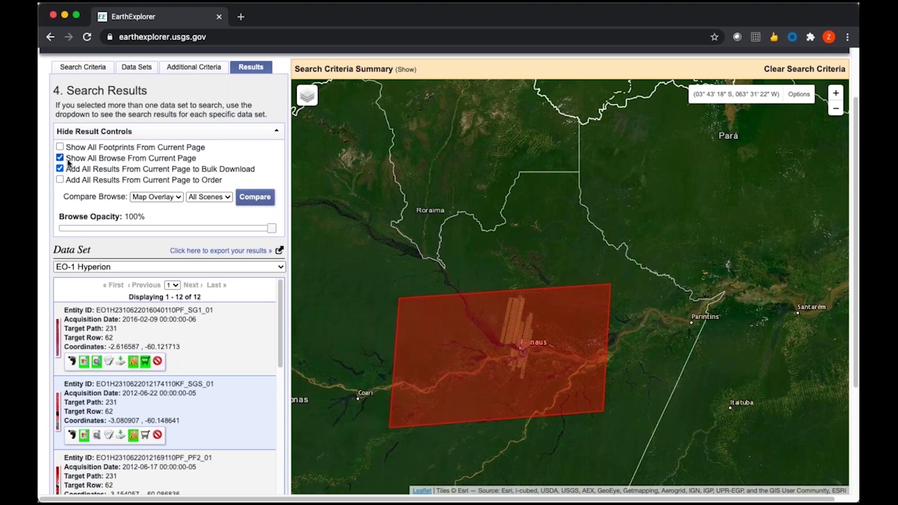
left_click(60, 158)
left_click(60, 147)
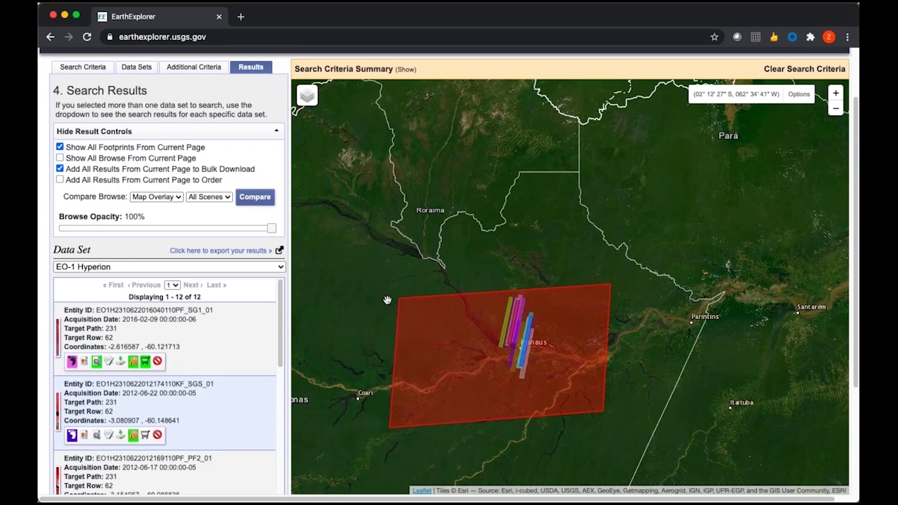
scroll(559, 341, "up", 2)
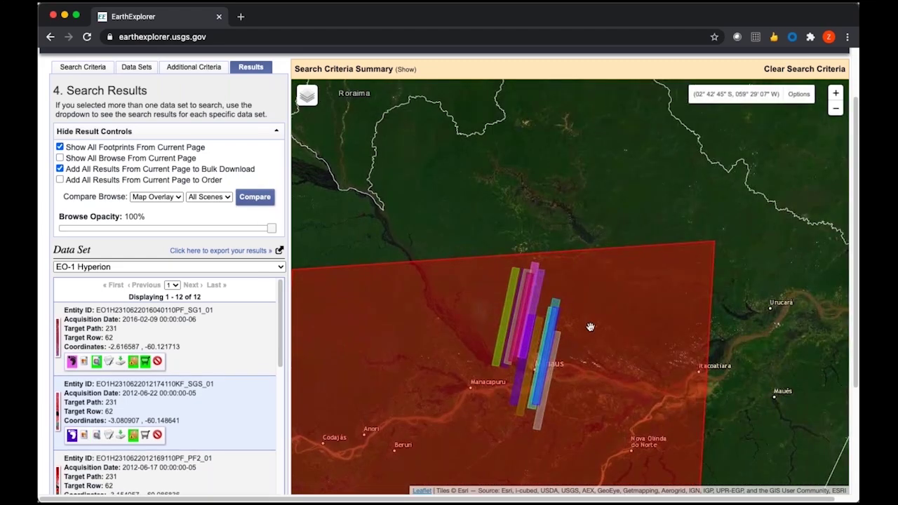
scroll(594, 340, "up", 2)
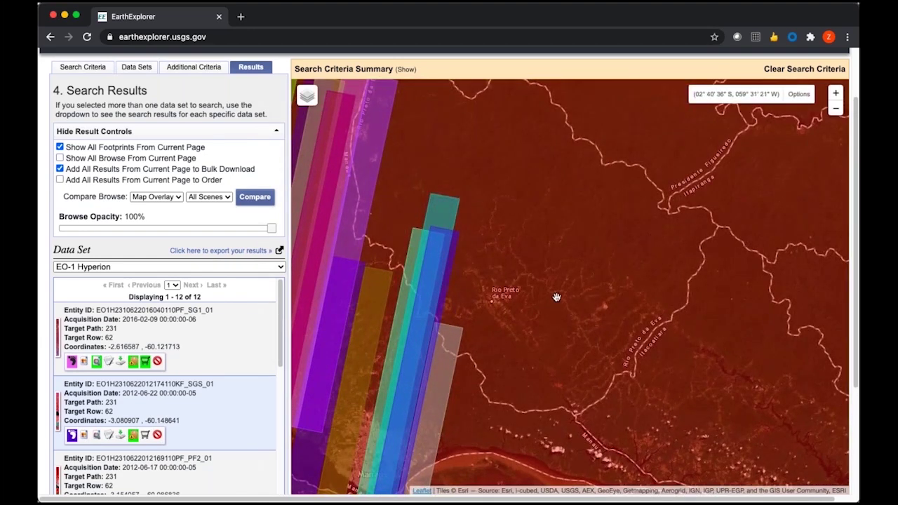
scroll(557, 298, "down", 2)
left_click_drag(526, 327, 606, 264)
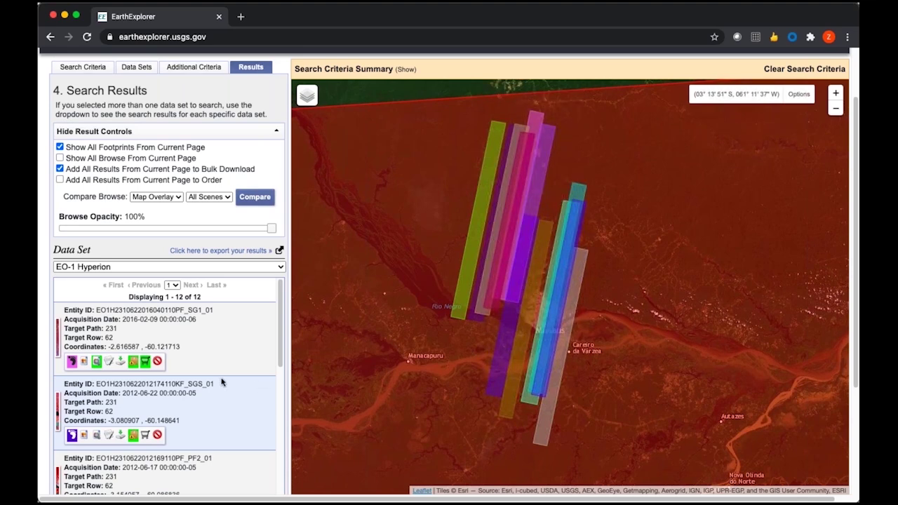
Step: Toggle the first scene's footprint on the map and open its 2016-02-09 Full Display metadata
left_click(71, 361)
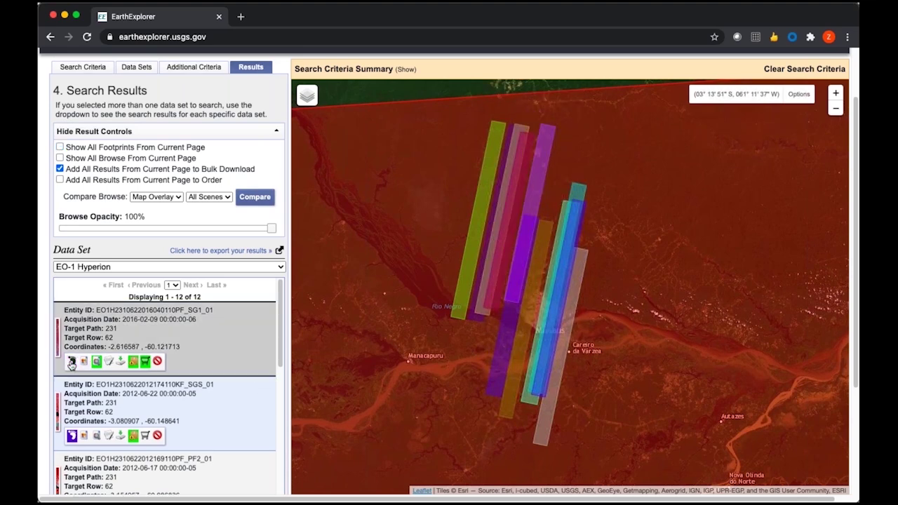
left_click(72, 361)
left_click(71, 362)
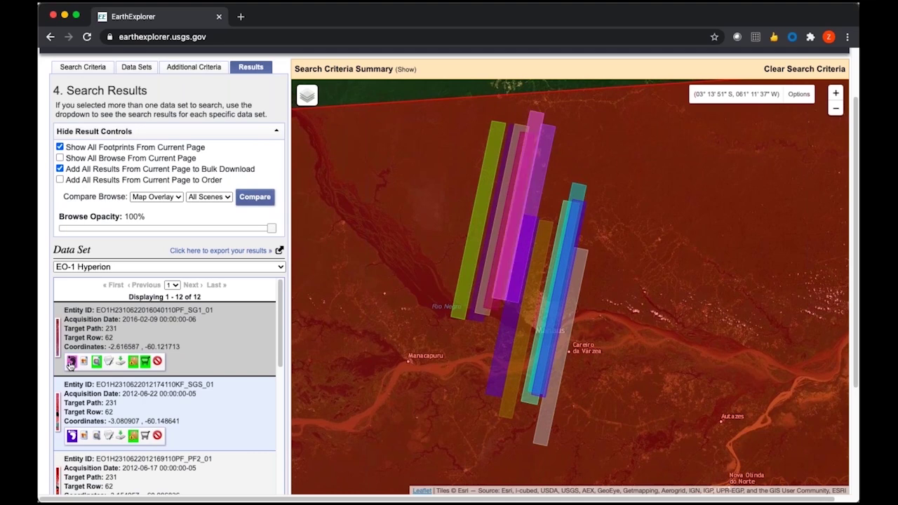
left_click(72, 362)
left_click(71, 362)
scroll(197, 364, "down", 1)
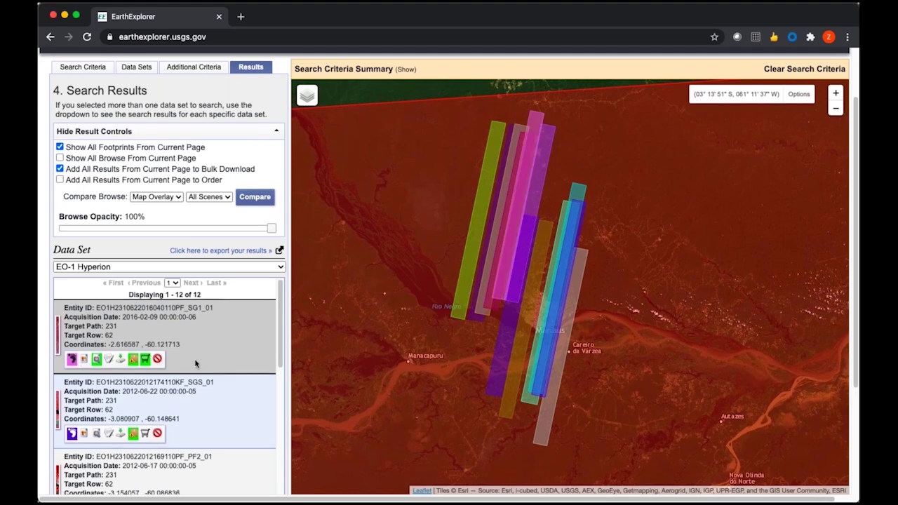
scroll(196, 363, "down", 3)
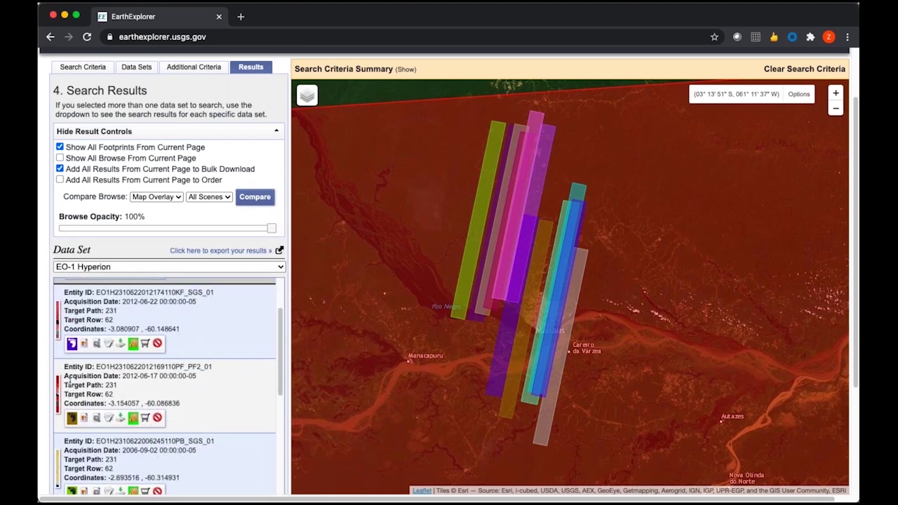
scroll(68, 379, "up", 3)
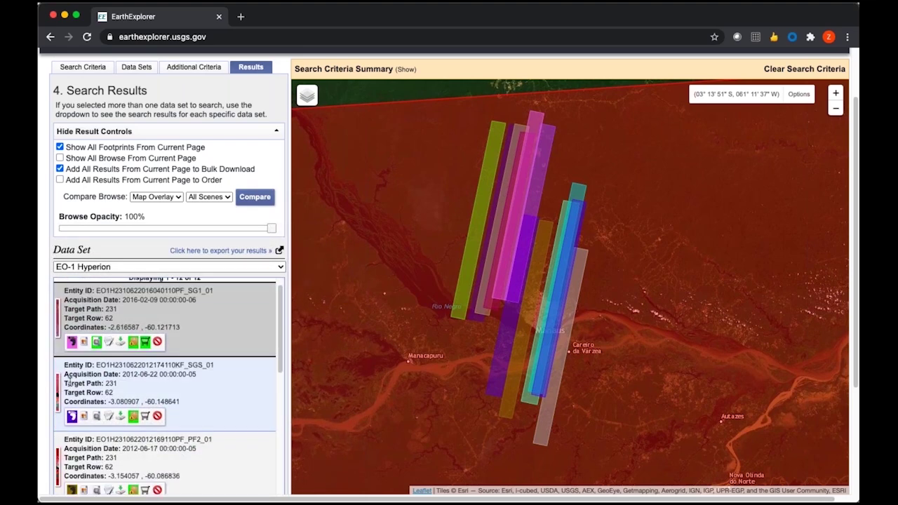
left_click(59, 314)
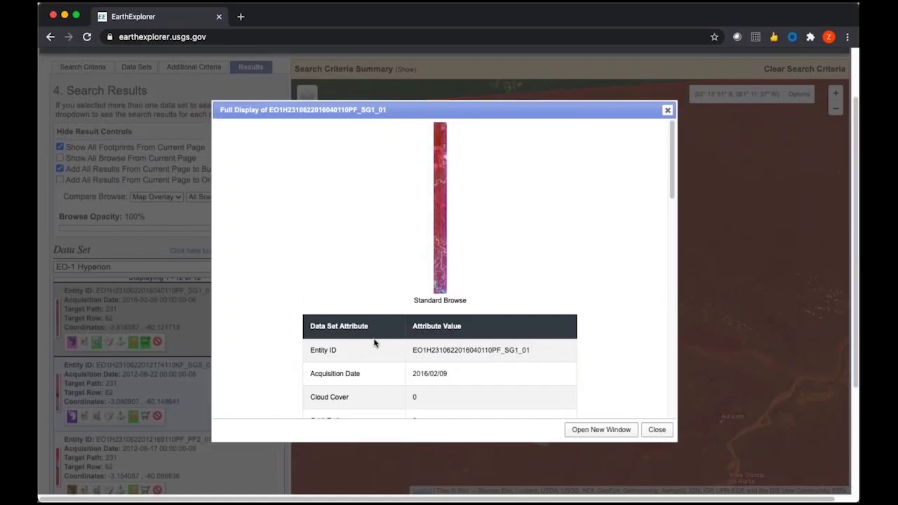
scroll(374, 343, "down", 2)
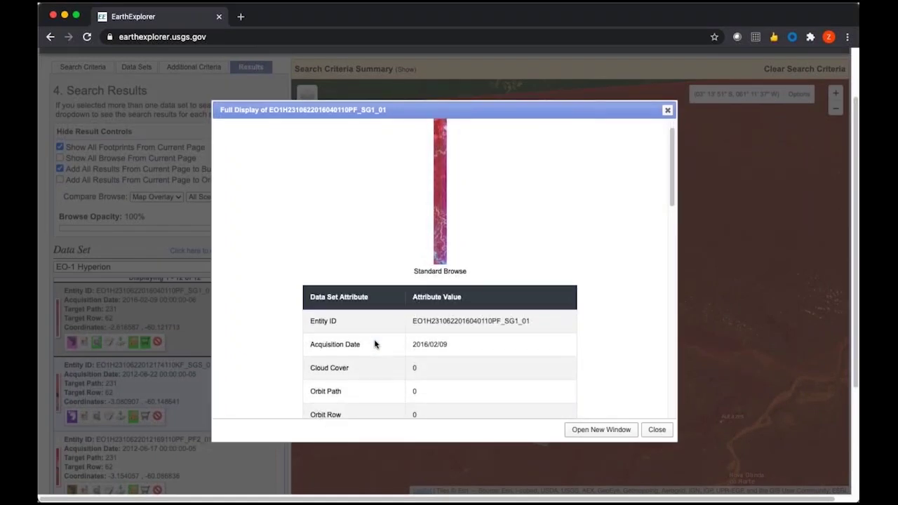
scroll(374, 343, "down", 5)
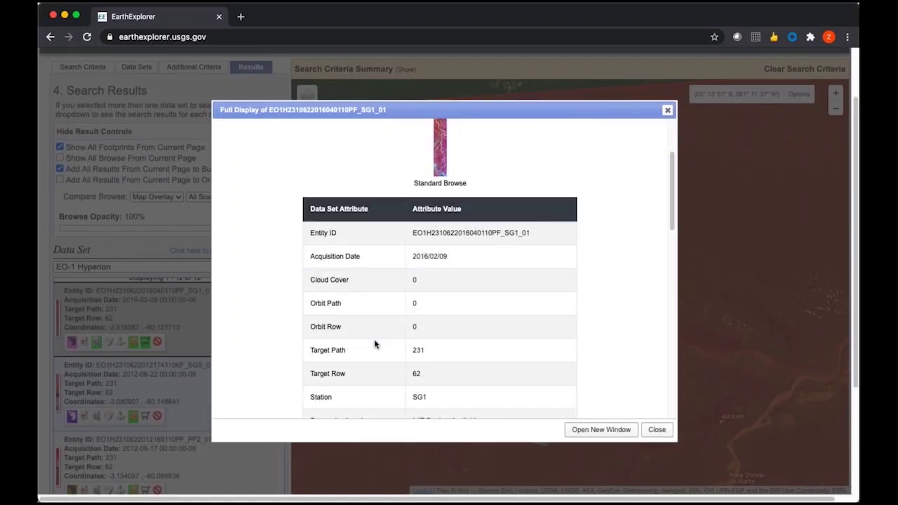
scroll(374, 343, "down", 4)
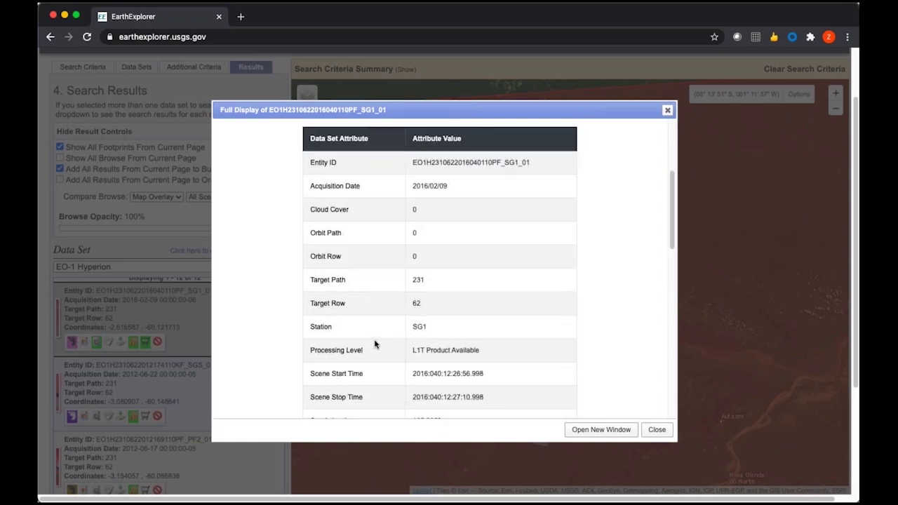
scroll(374, 343, "down", 3)
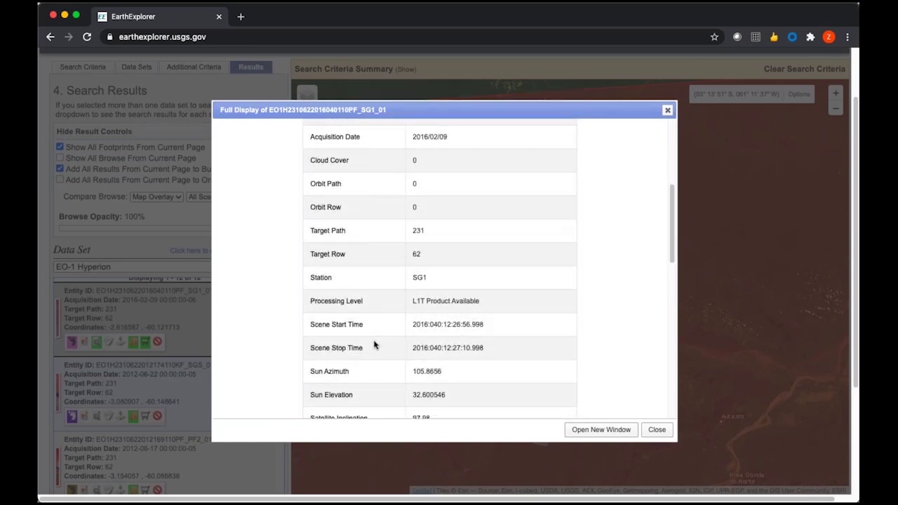
scroll(374, 344, "down", 4)
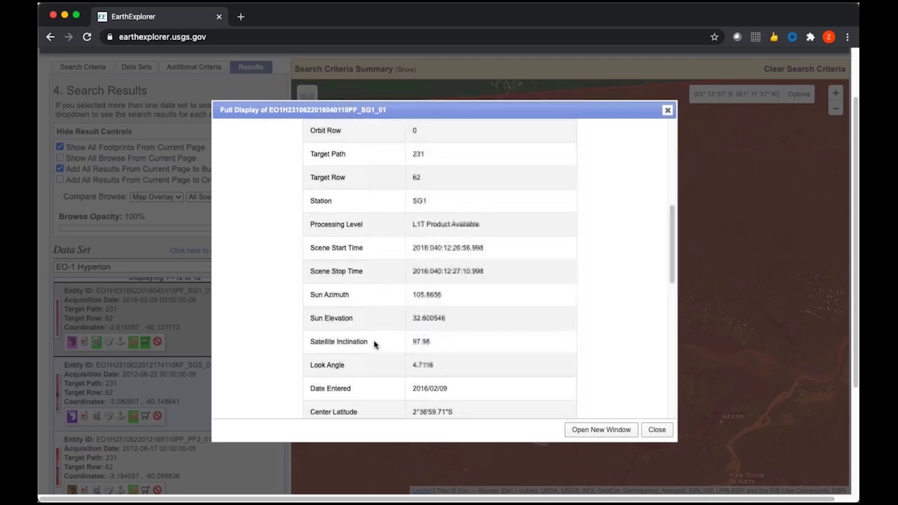
scroll(374, 344, "down", 10)
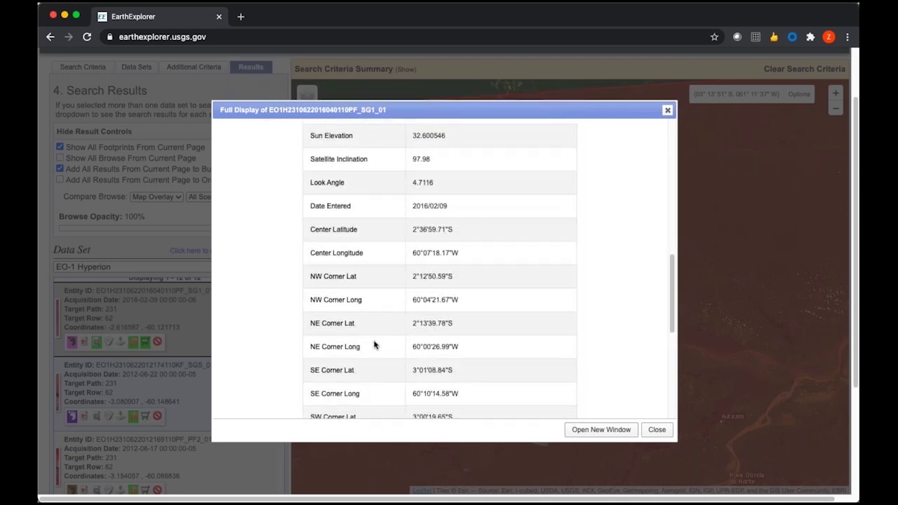
scroll(374, 344, "up", 8)
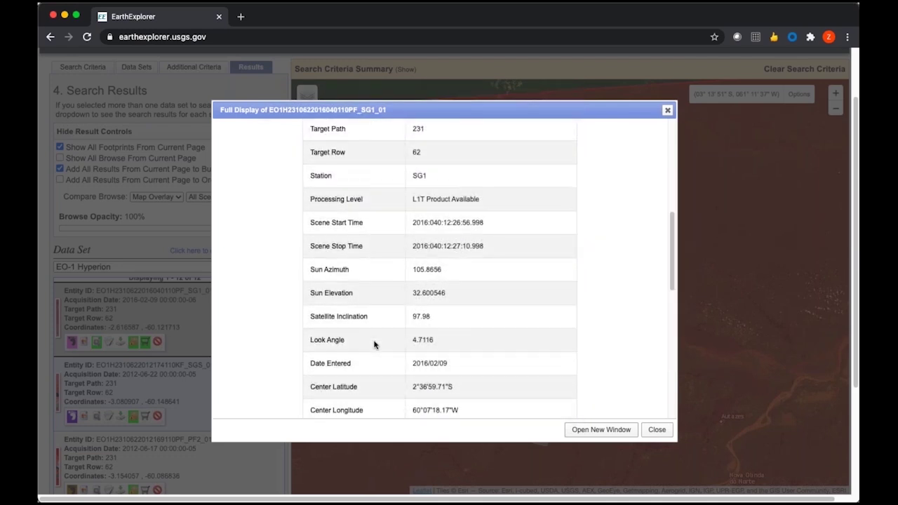
scroll(374, 343, "up", 8)
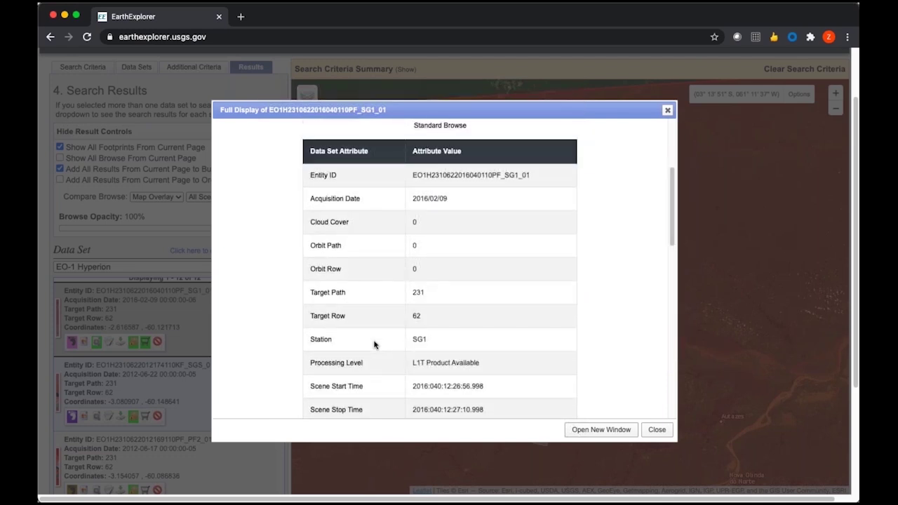
scroll(374, 344, "up", 8)
scroll(411, 270, "up", 1)
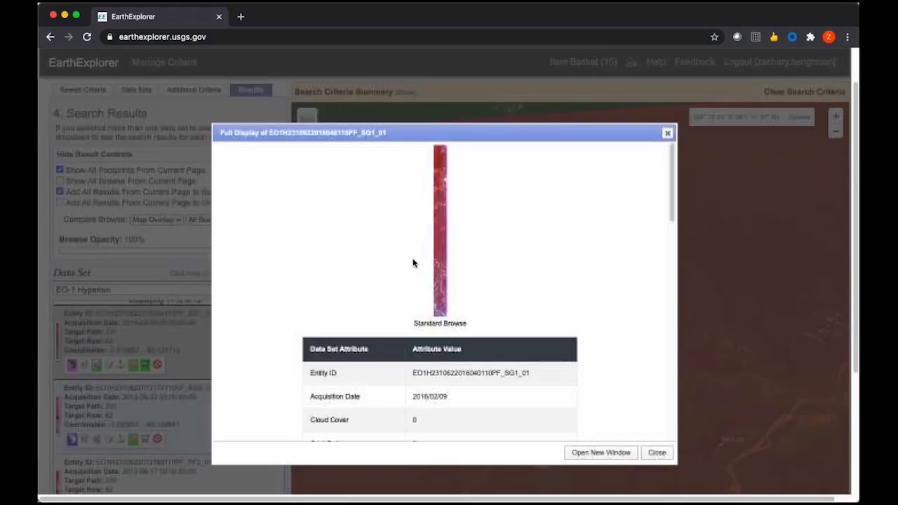
left_click(442, 276)
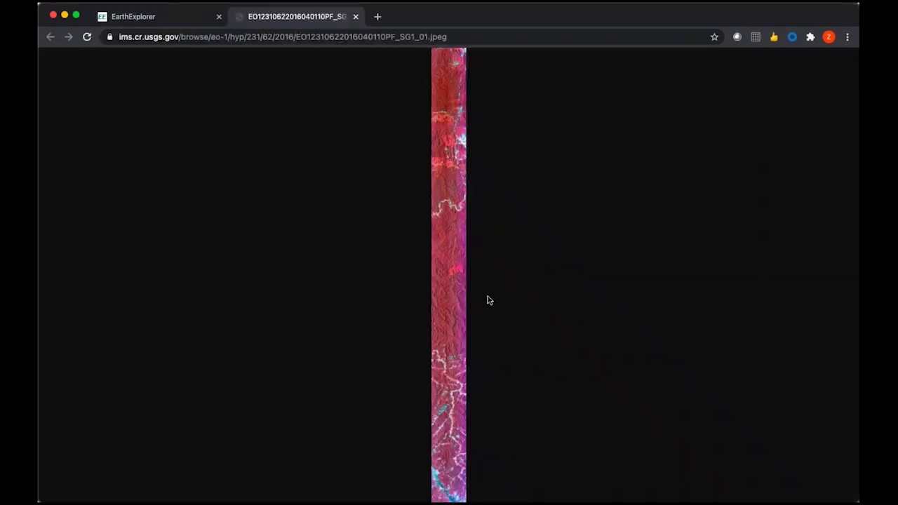
Step: Zoom into and scroll along the browse image strip, zoom back out, then close the tab
scroll(489, 301, "up", 5, "ctrl")
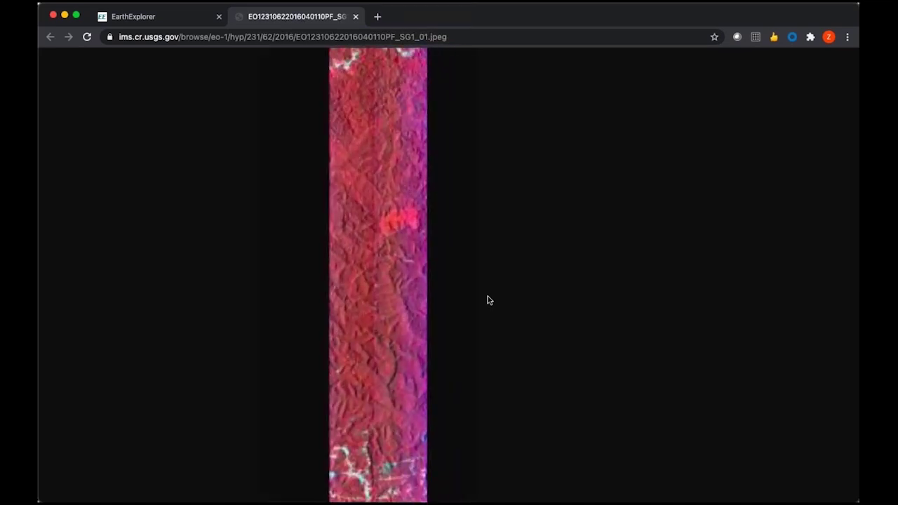
scroll(489, 300, "up", 5)
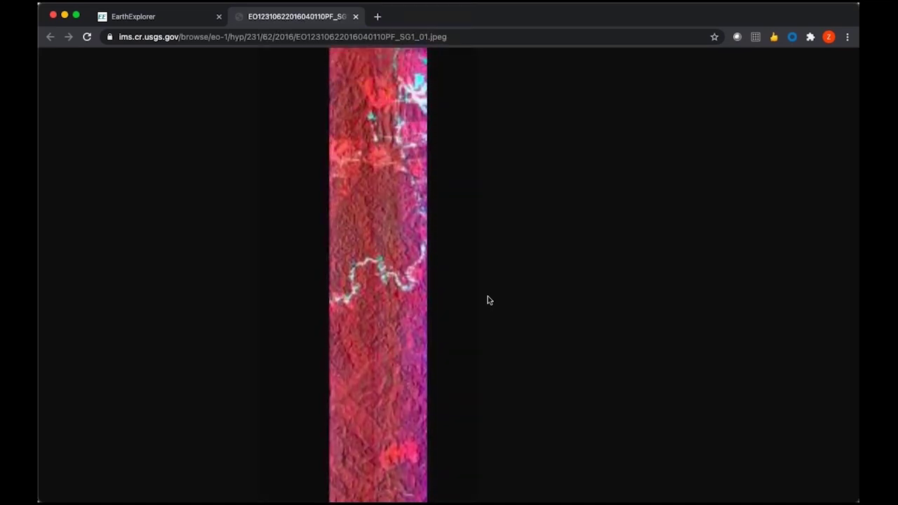
scroll(489, 300, "up", 5)
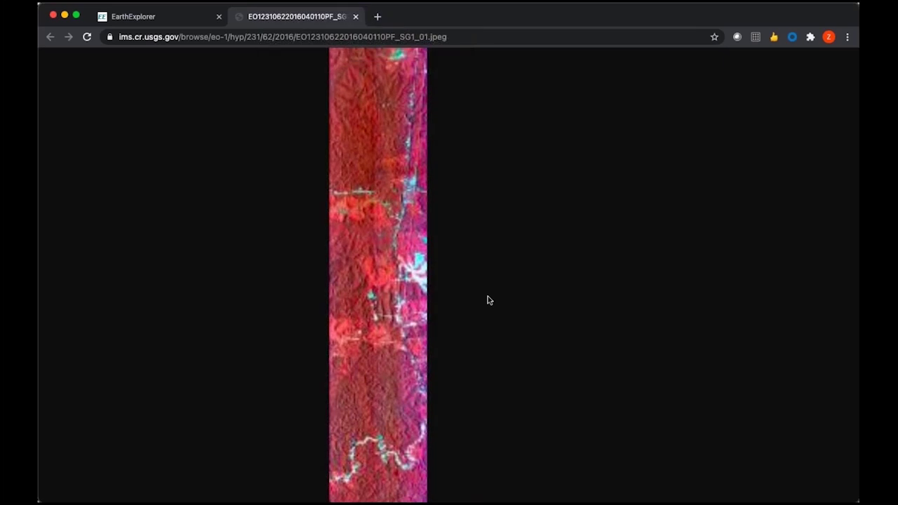
scroll(489, 300, "up", 2)
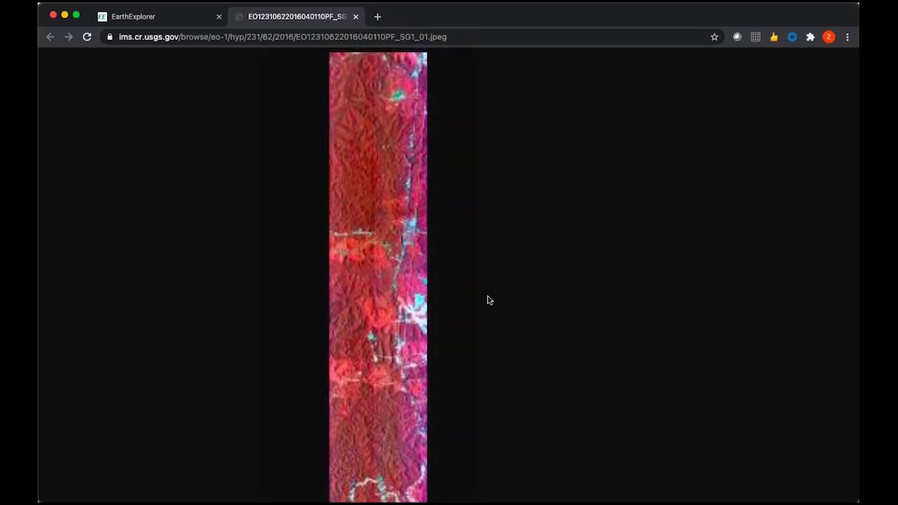
scroll(489, 300, "down", 3)
scroll(489, 300, "down", 5)
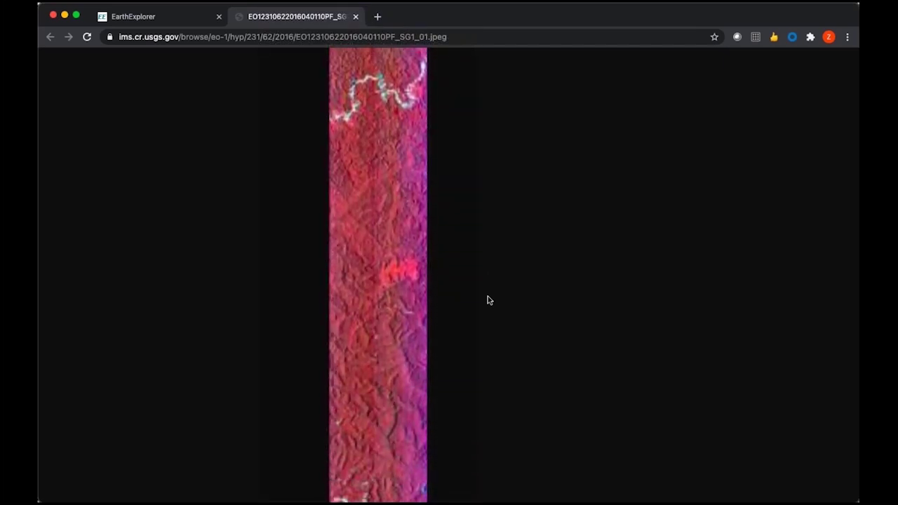
scroll(489, 301, "down", 5)
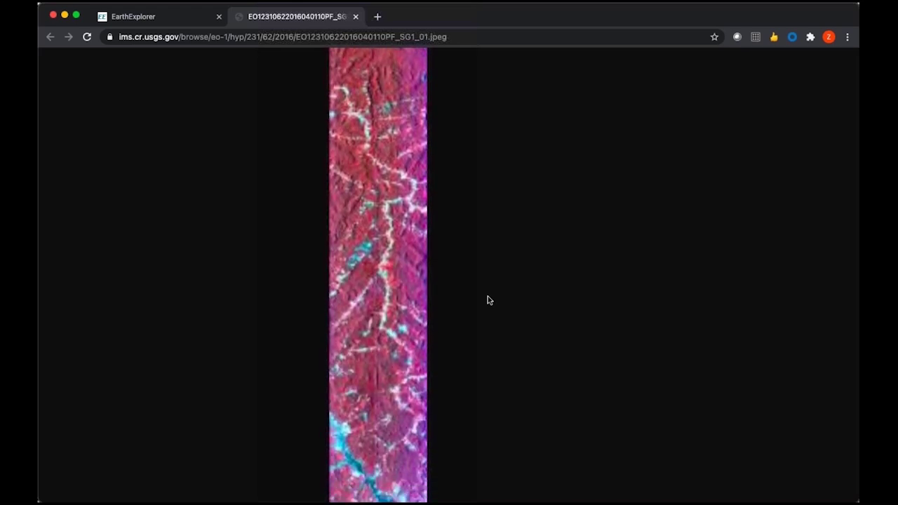
scroll(489, 300, "down", 1)
key("super+minus")
key("super+minus")
key("super+minus")
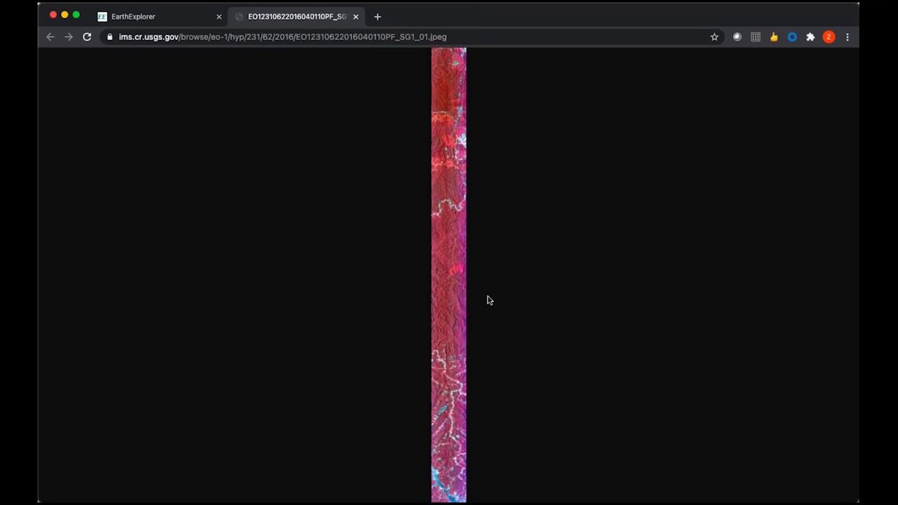
left_click(357, 17)
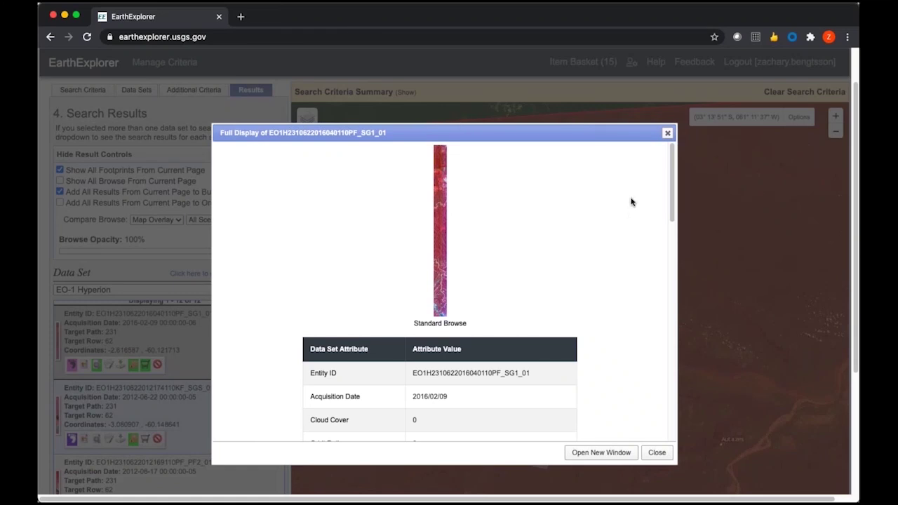
Step: Dismiss the Full Display browse image and show download options for the first EO-1 Hyperion scene
left_click(667, 134)
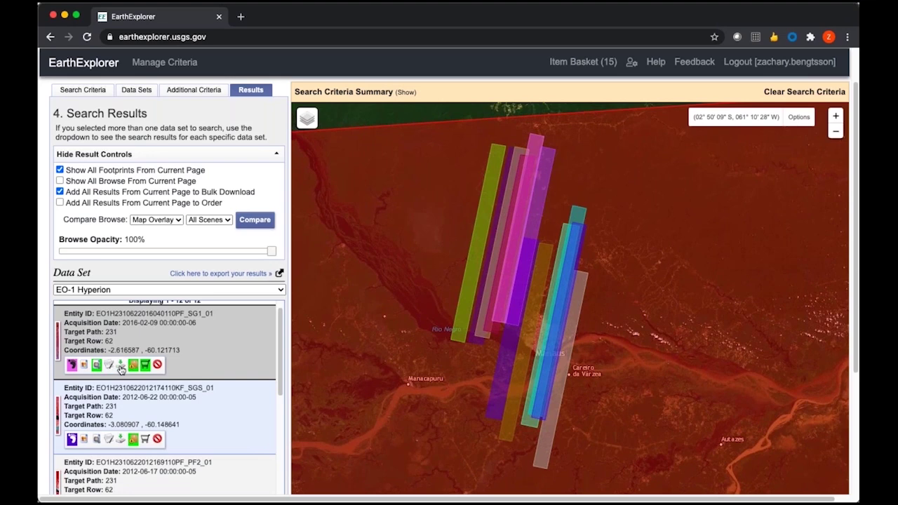
left_click(120, 365)
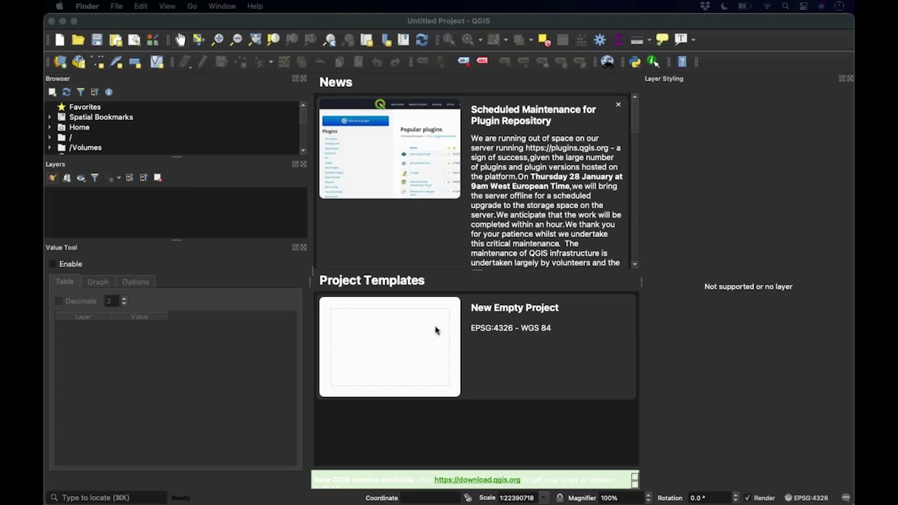
Step: Create a new empty QGIS project with a blank map canvas
left_click(61, 44)
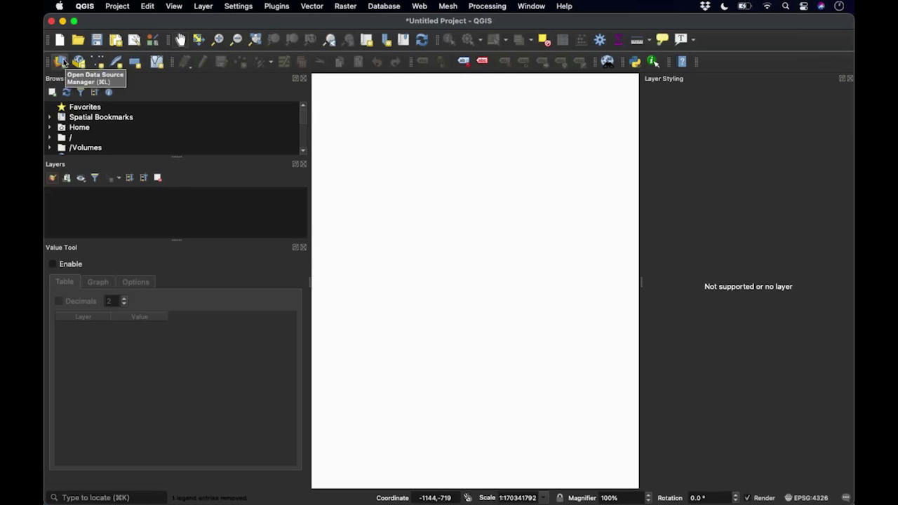
left_click(61, 61)
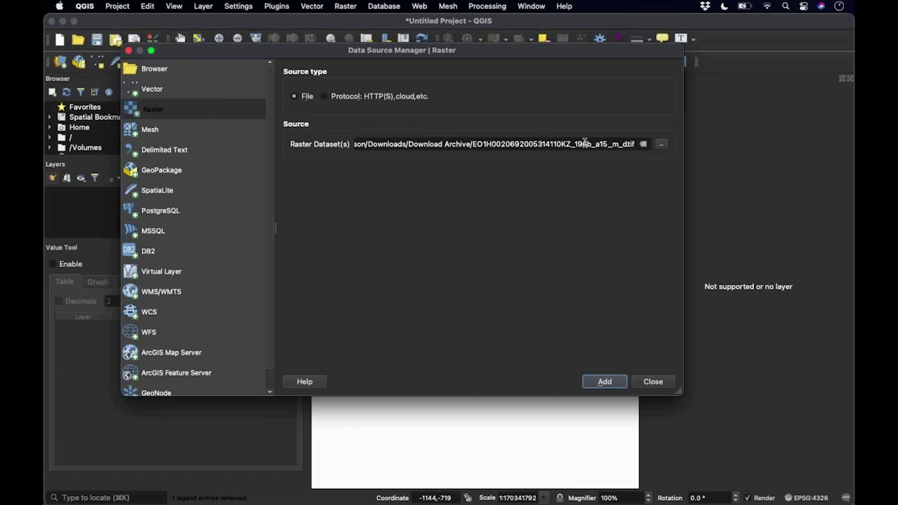
left_click(659, 145)
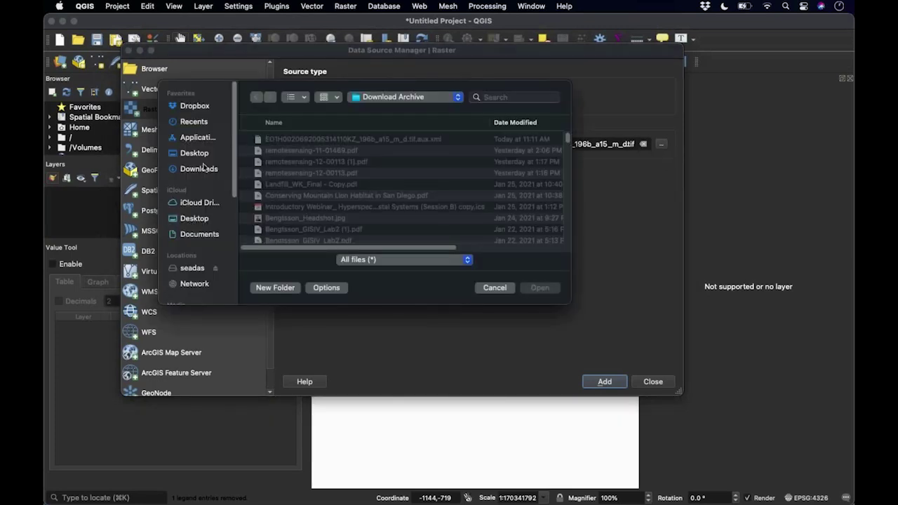
left_click(202, 169)
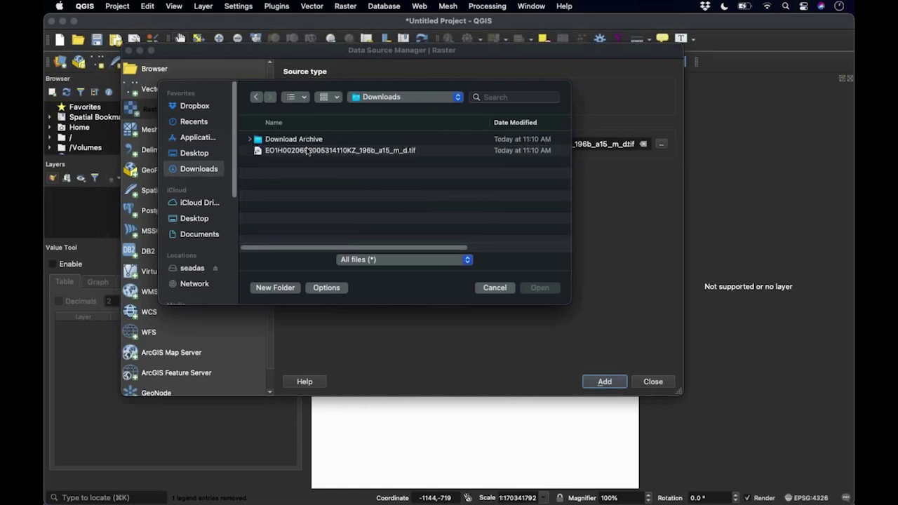
left_click(306, 152)
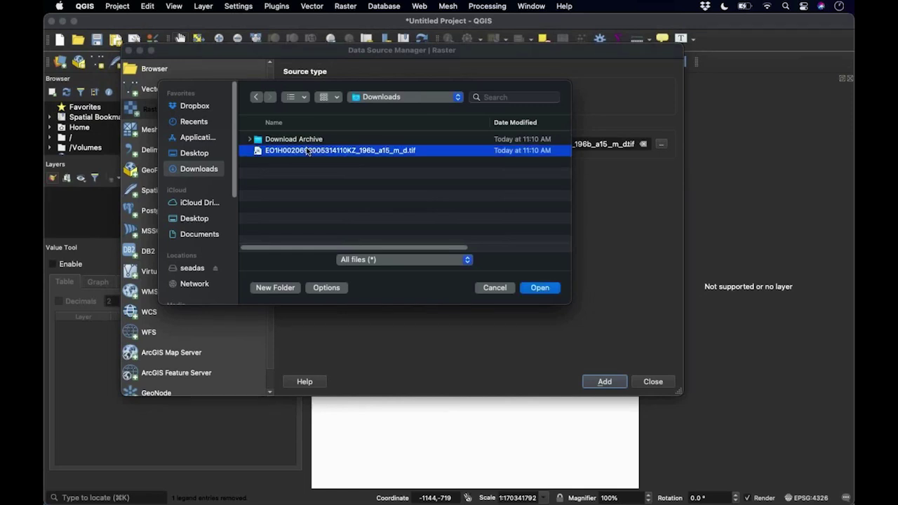
double_click(307, 152)
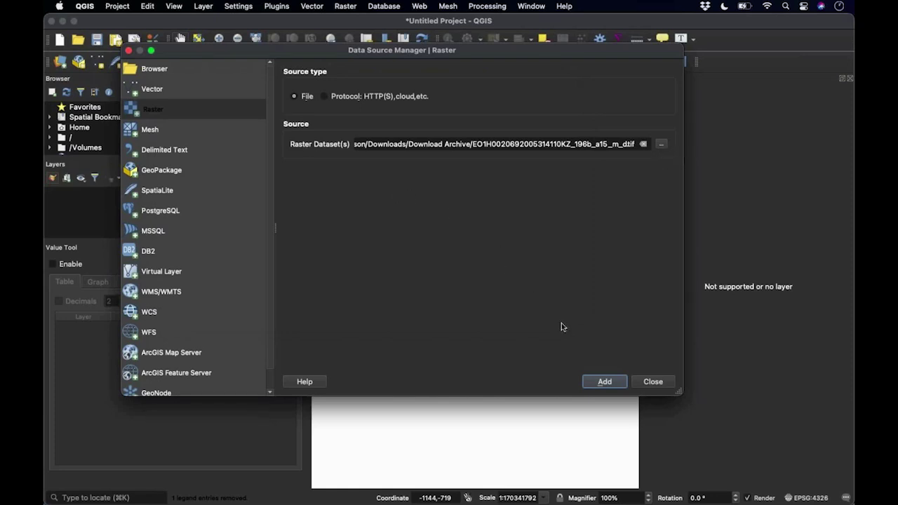
left_click(597, 382)
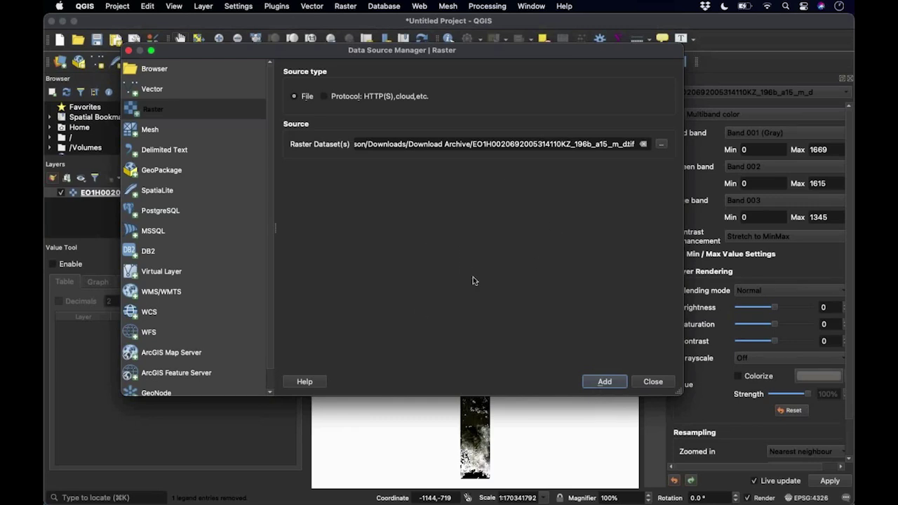
left_click(655, 386)
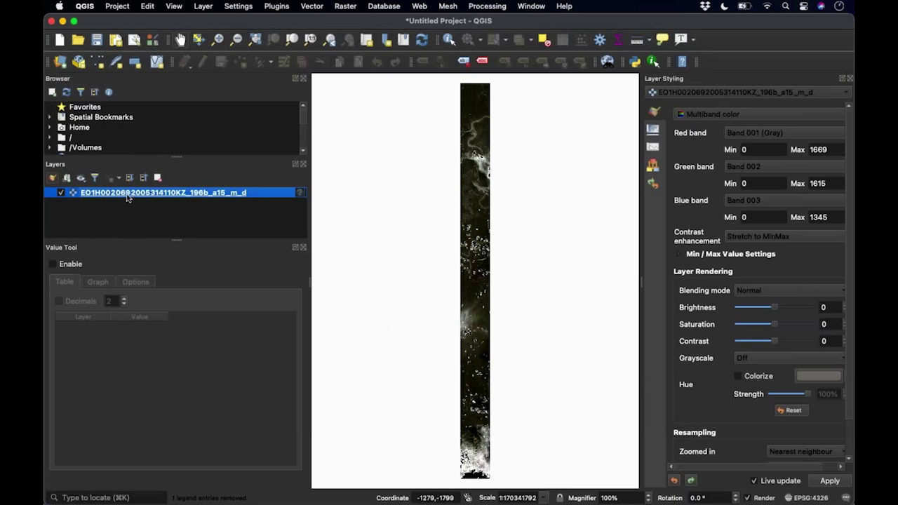
left_click(59, 193)
Step: Show the Hyperion layer again and zoom and pan along the strip to the river and clouds
left_click(60, 194)
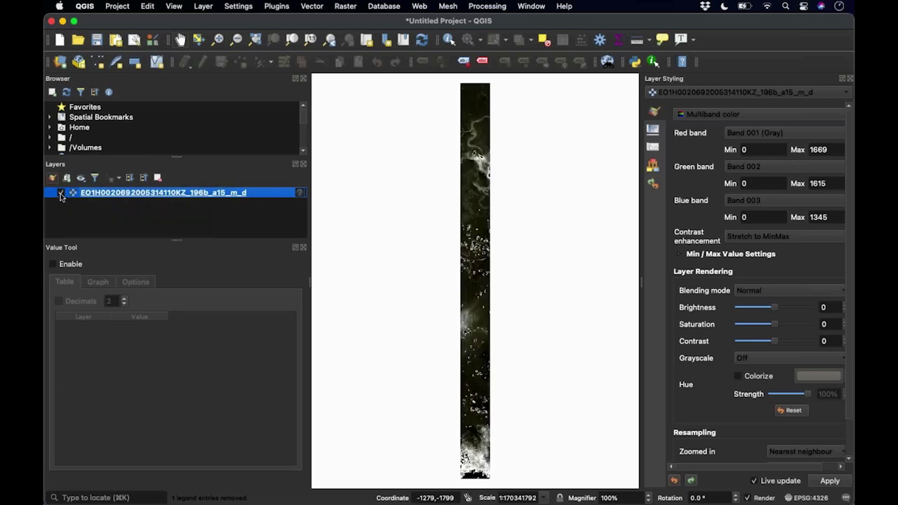
scroll(474, 146, "up", 2)
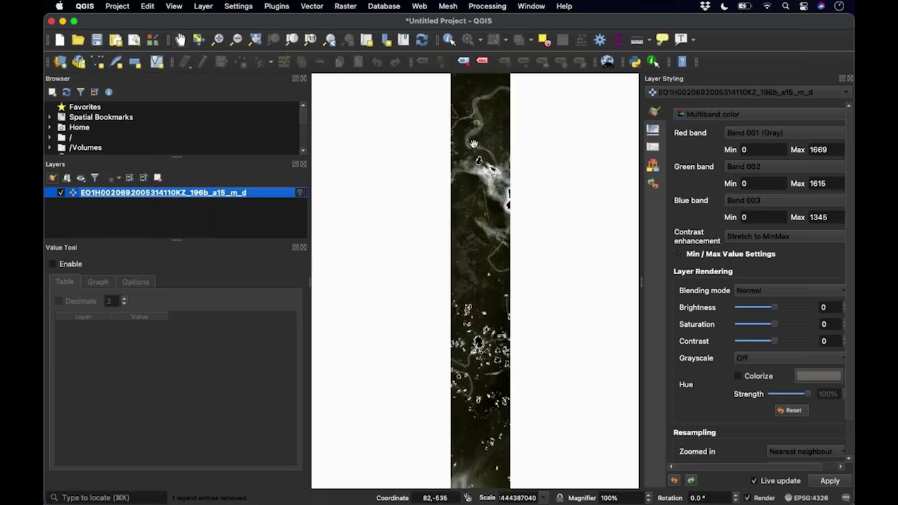
scroll(474, 144, "up", 1)
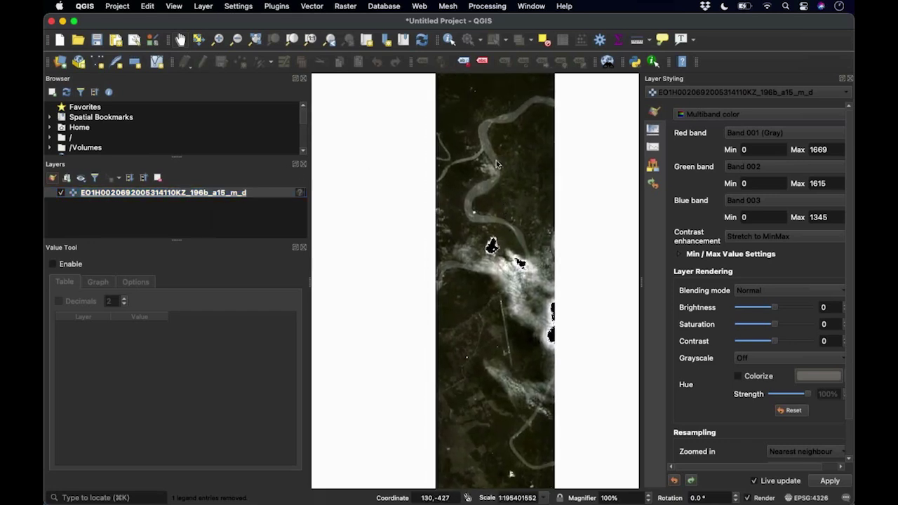
left_click_drag(496, 164, 506, 211)
left_click_drag(510, 370, 453, 290)
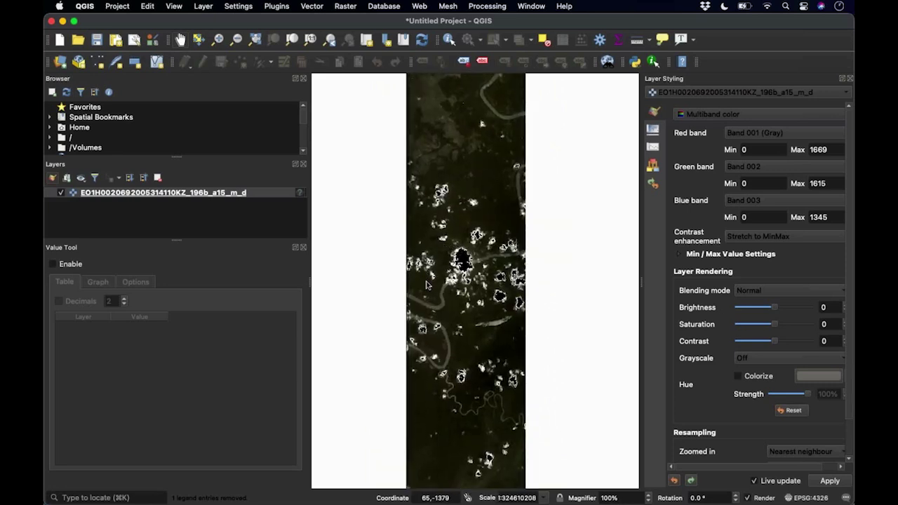
left_click_drag(455, 124, 456, 324)
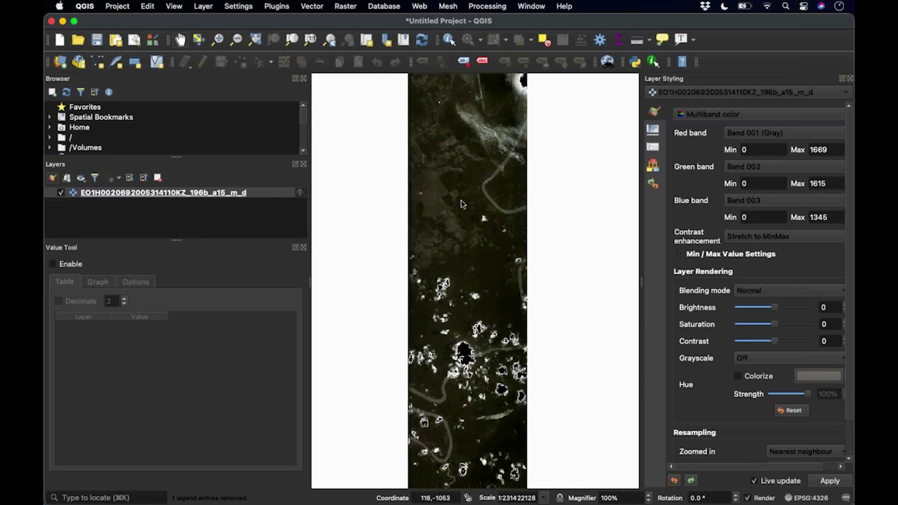
left_click_drag(464, 396, 468, 436)
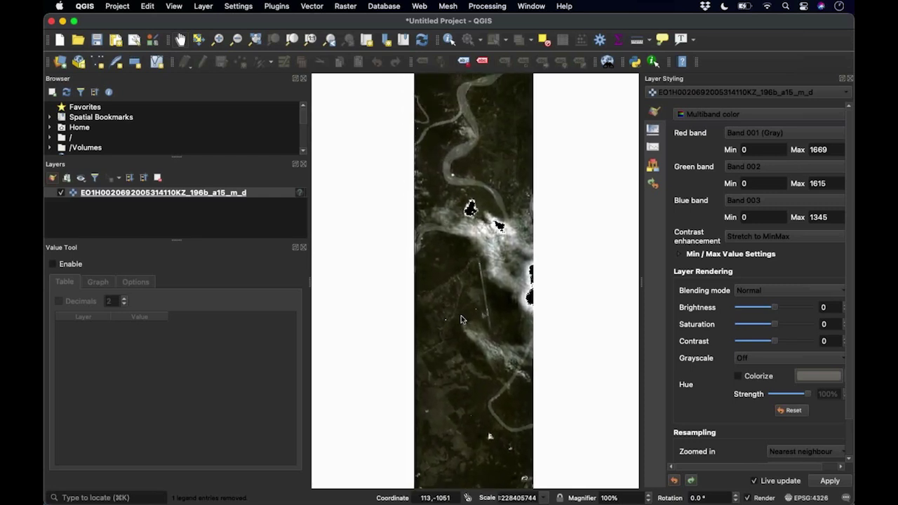
scroll(440, 346, "down", 2)
scroll(440, 346, "up", 2)
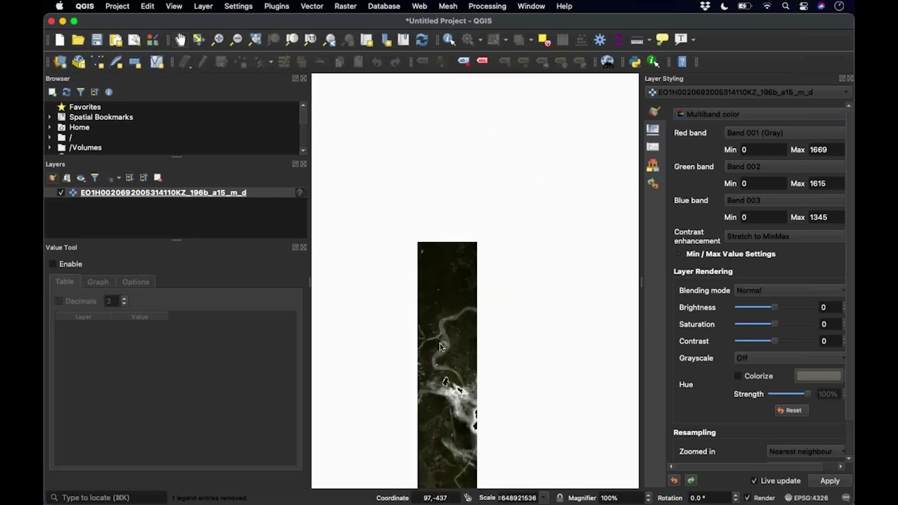
scroll(468, 244, "down", 2)
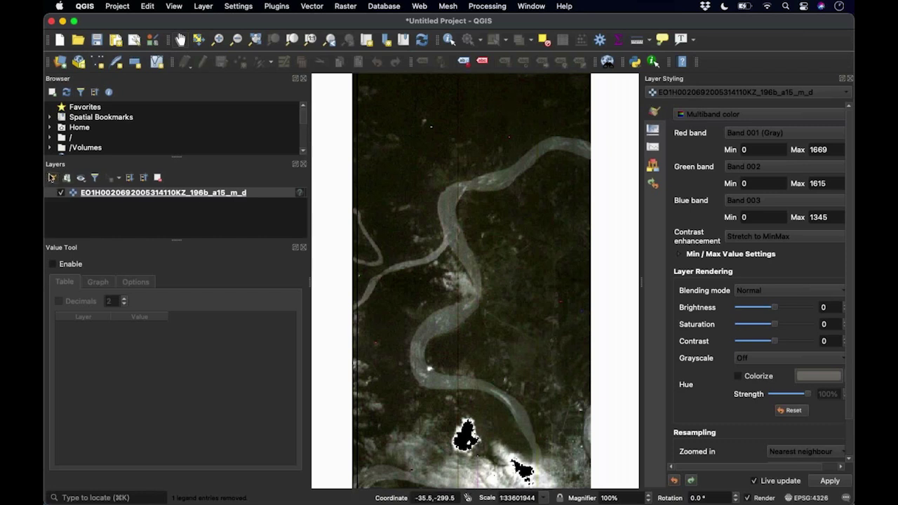
Step: Assign Band 027 to the Hyperion layer's red channel in Layer Styling
left_click(755, 132)
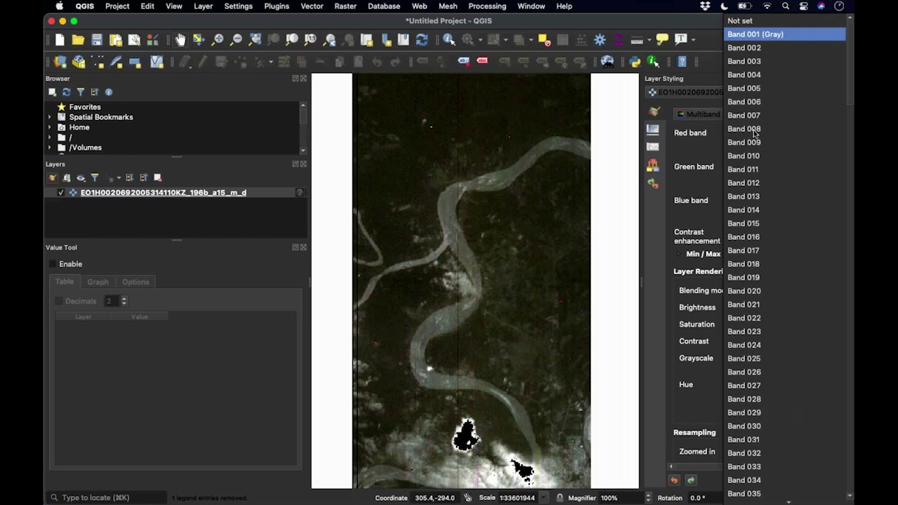
scroll(762, 130, "down", 5)
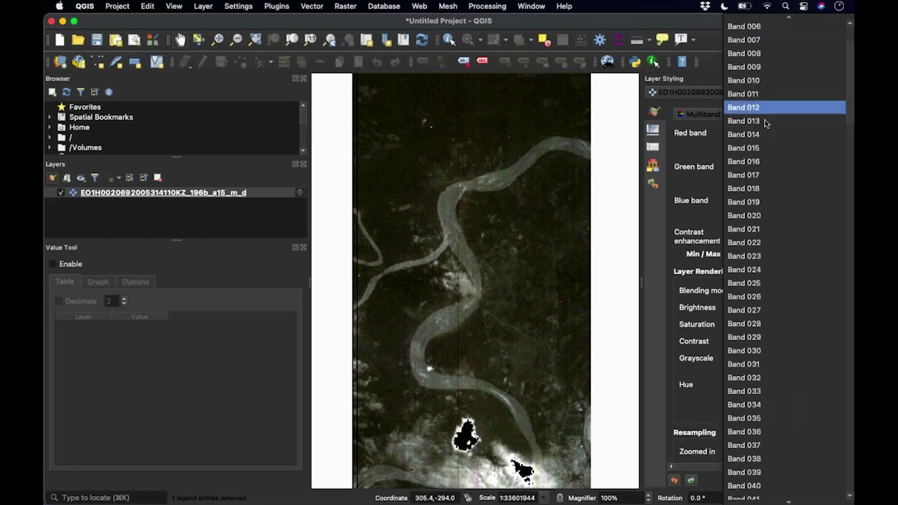
scroll(768, 167, "down", 1)
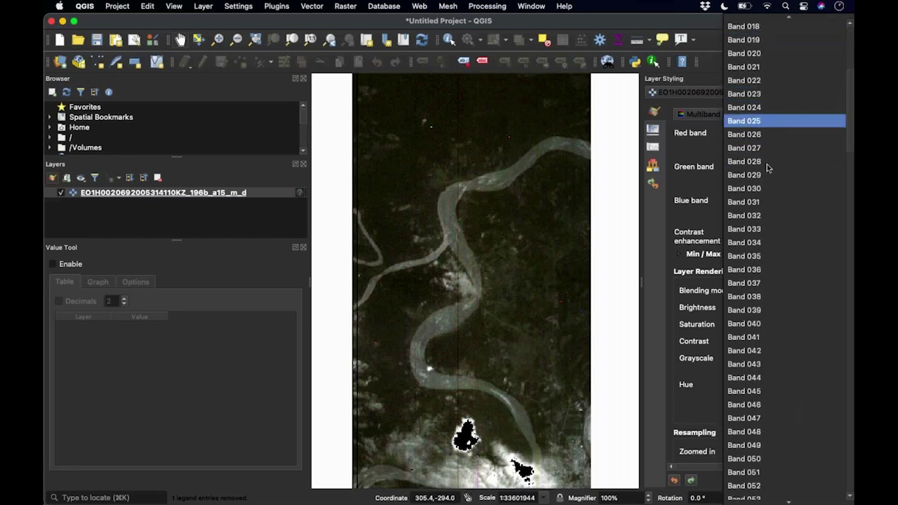
scroll(768, 167, "down", 13)
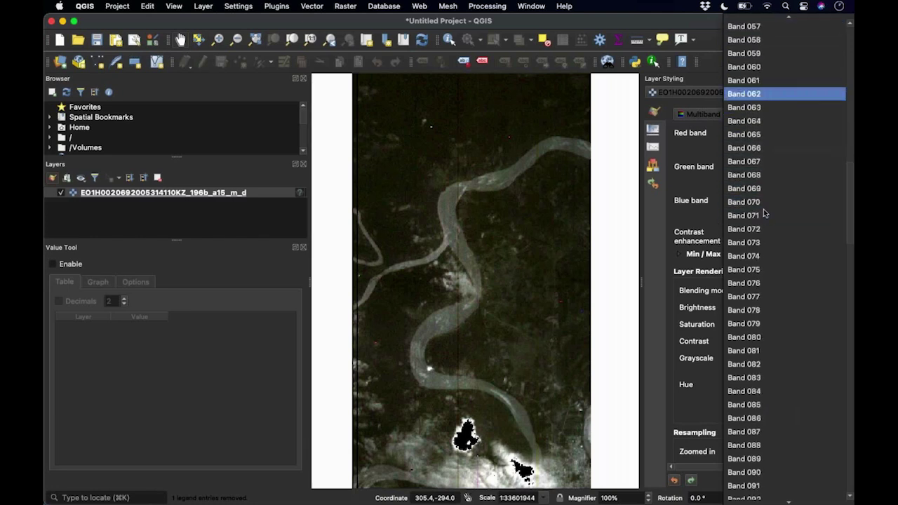
scroll(765, 213, "down", 5)
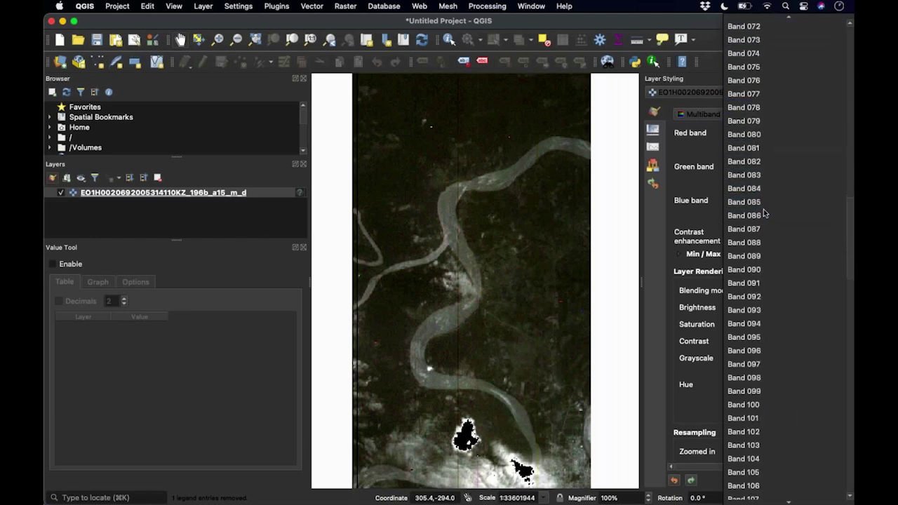
scroll(765, 213, "down", 7)
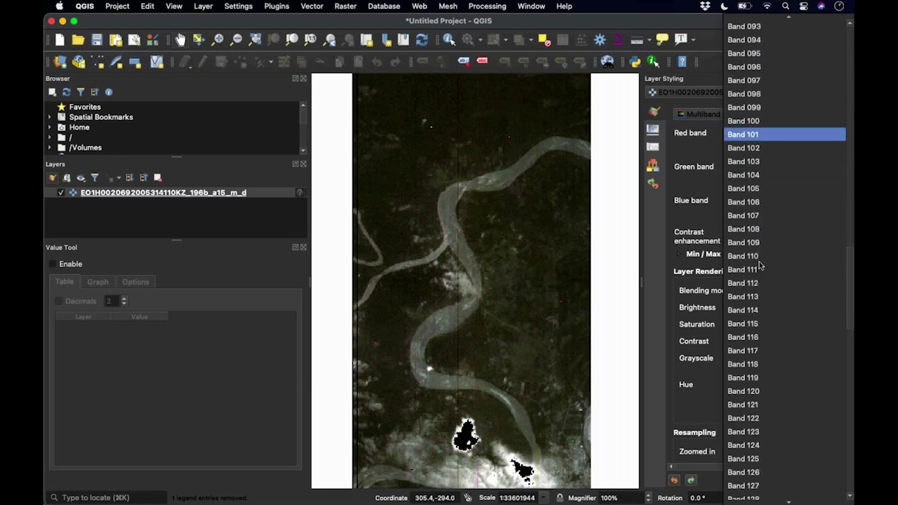
scroll(765, 270, "down", 6)
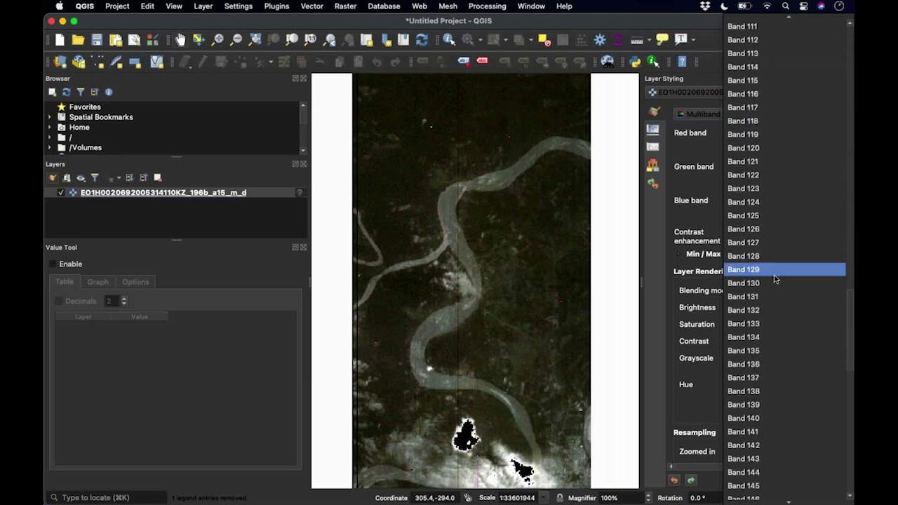
scroll(775, 279, "down", 10)
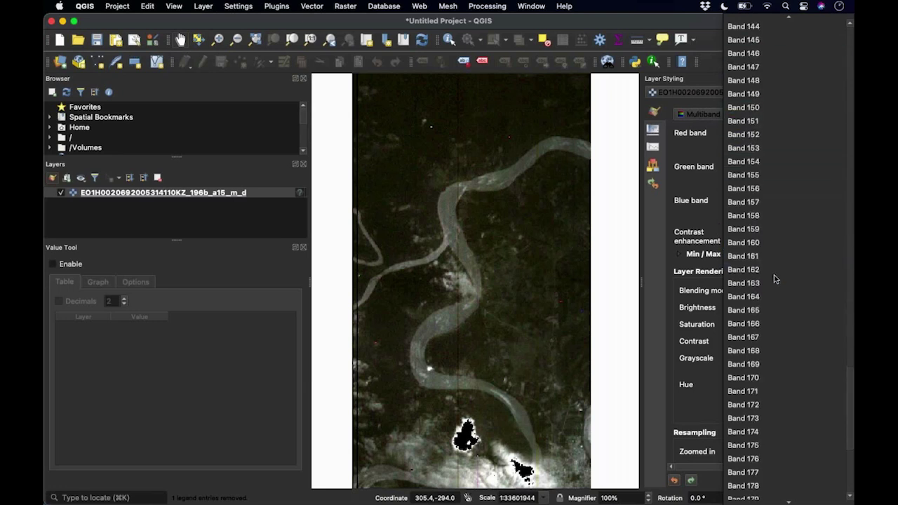
scroll(775, 279, "down", 6)
scroll(774, 277, "up", 4)
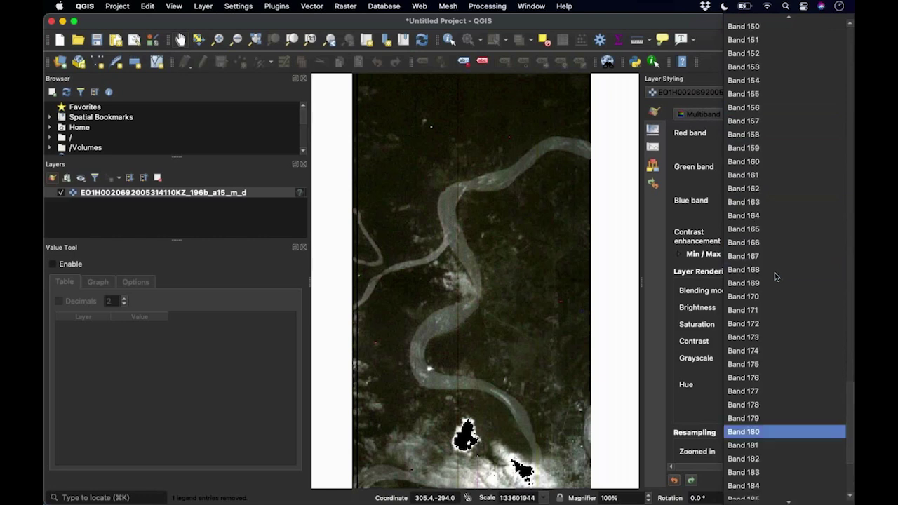
scroll(775, 275, "up", 12)
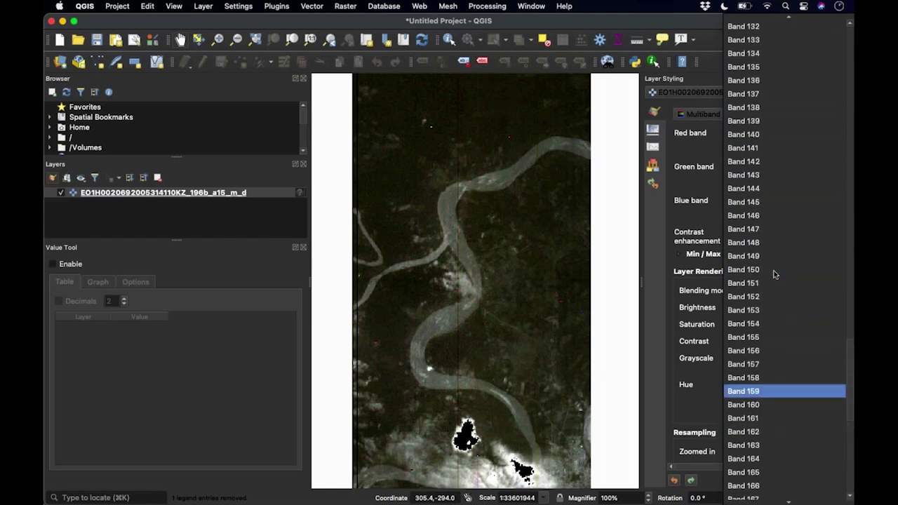
scroll(774, 275, "up", 3)
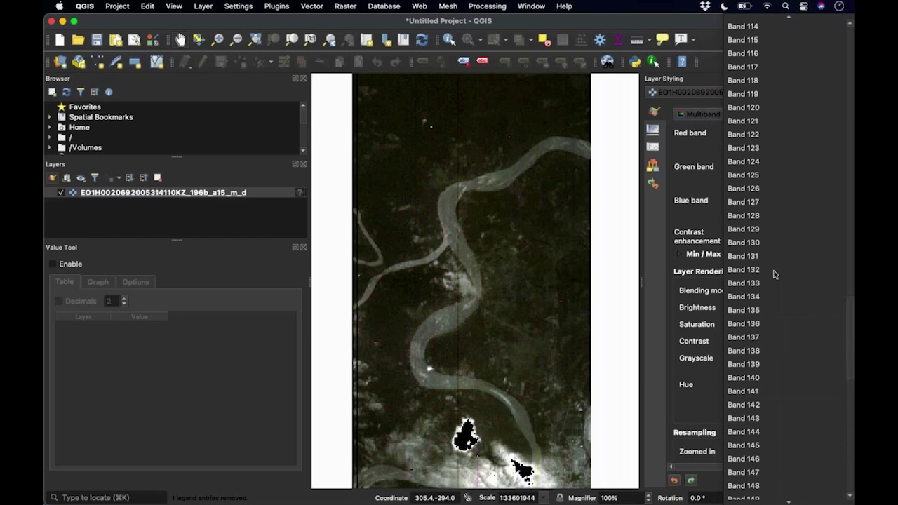
scroll(774, 275, "up", 10)
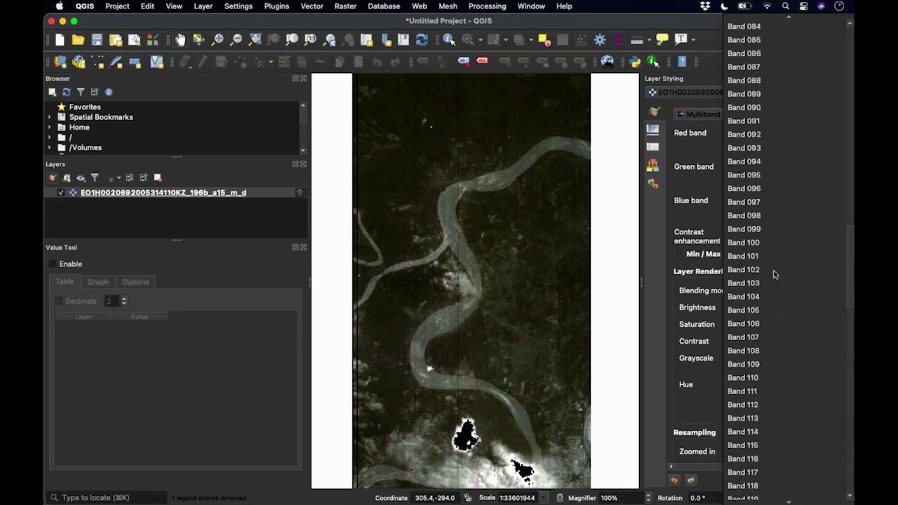
scroll(775, 256, "up", 3)
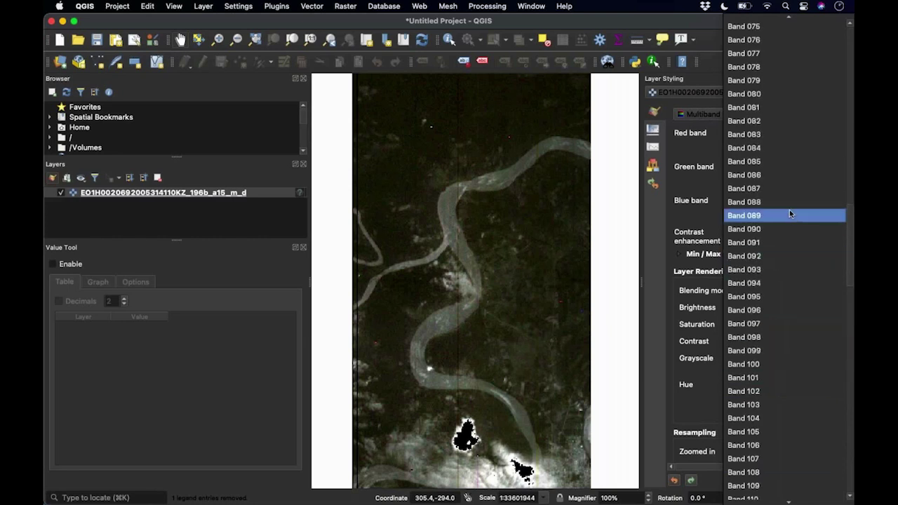
scroll(789, 207, "up", 3)
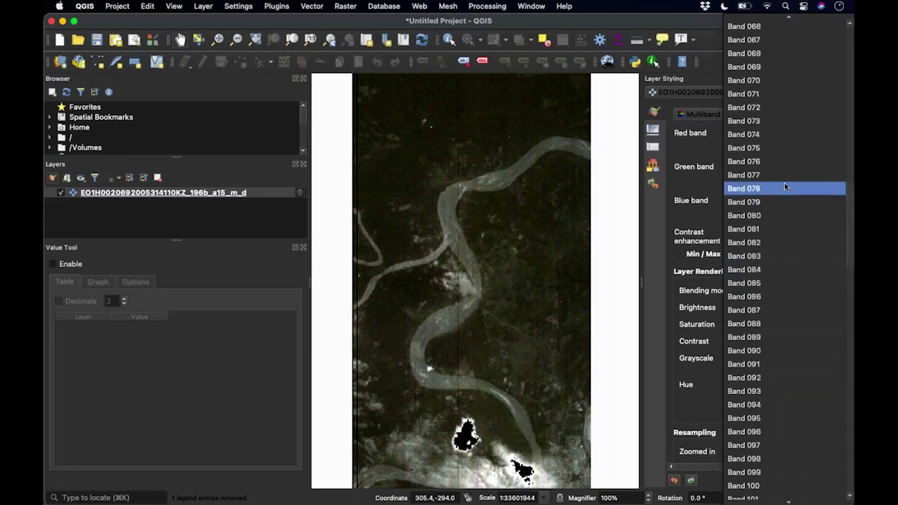
scroll(784, 182, "up", 8)
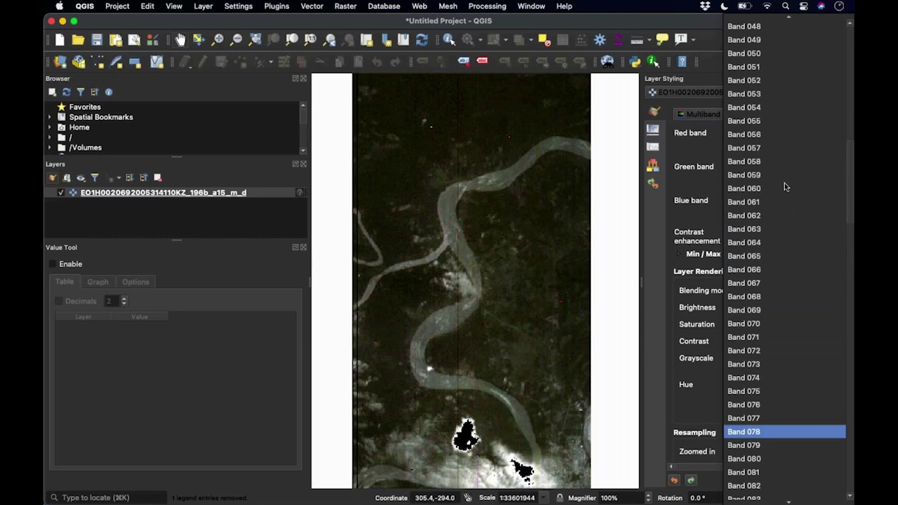
scroll(785, 184, "up", 8)
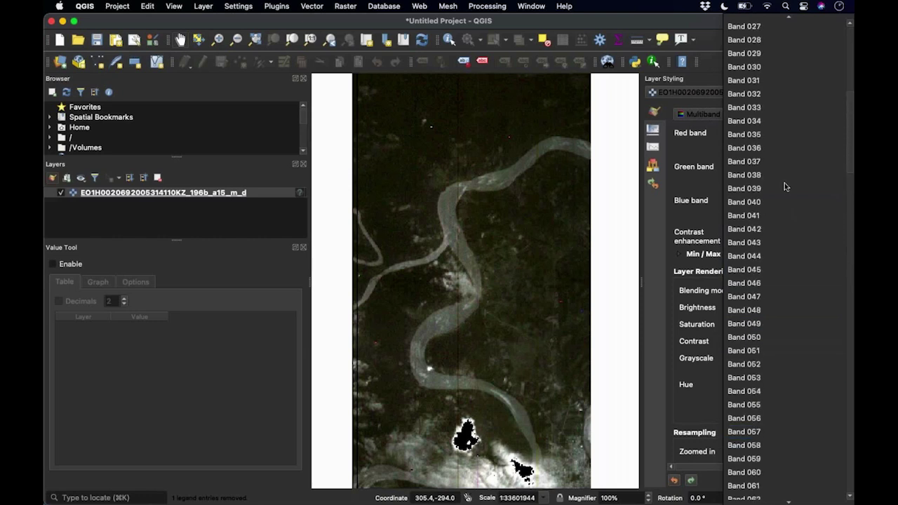
scroll(784, 187, "up", 2)
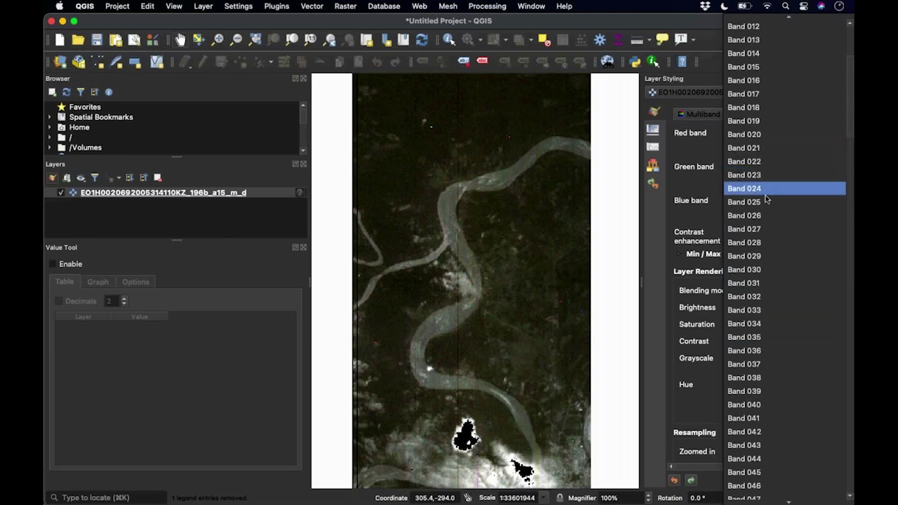
left_click(764, 229)
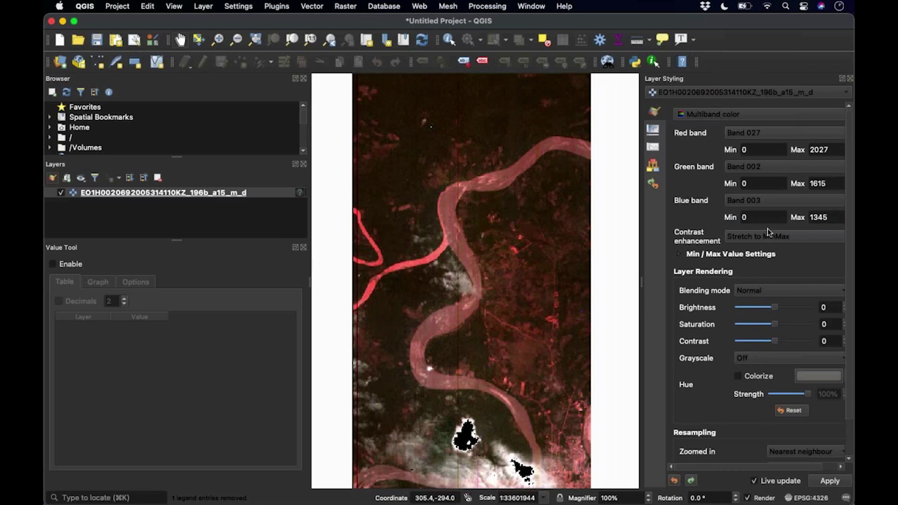
Step: Set the green channel to Band 020 and the blue channel to Band 012
left_click(794, 170)
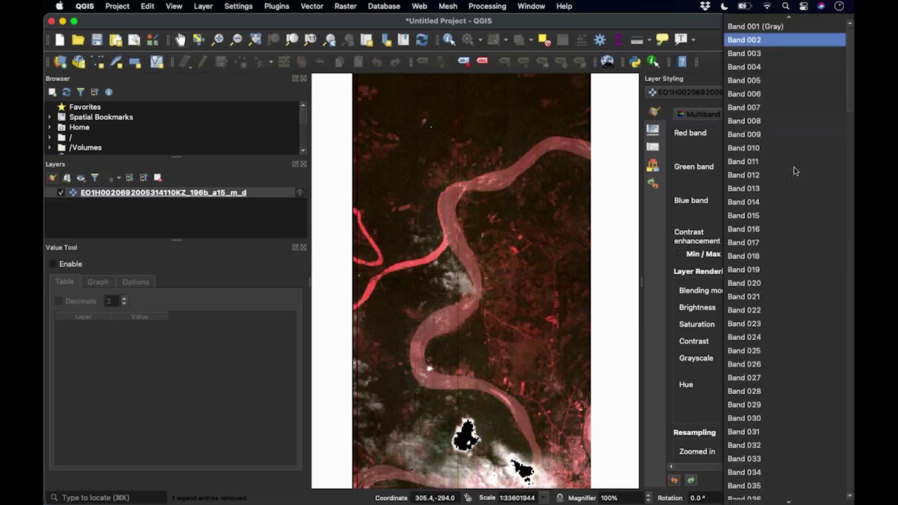
left_click(758, 283)
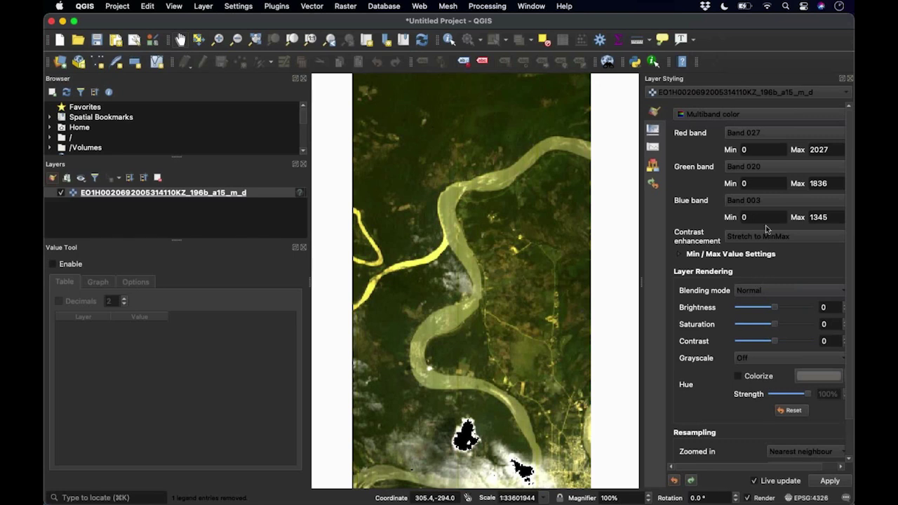
left_click(767, 200)
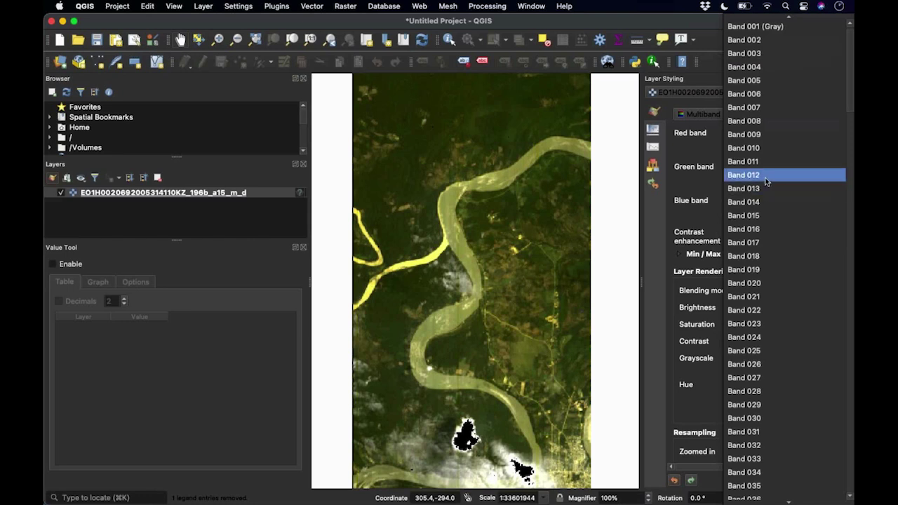
left_click(768, 179)
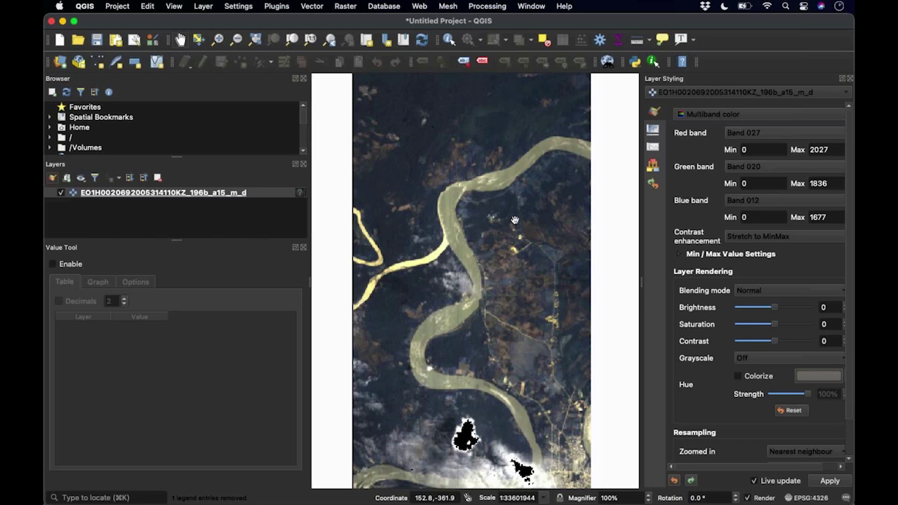
left_click(764, 173)
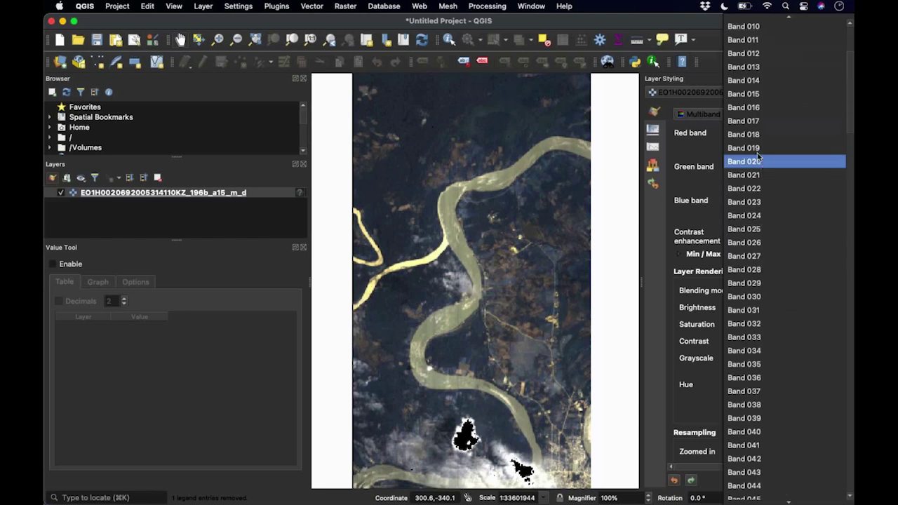
left_click(757, 108)
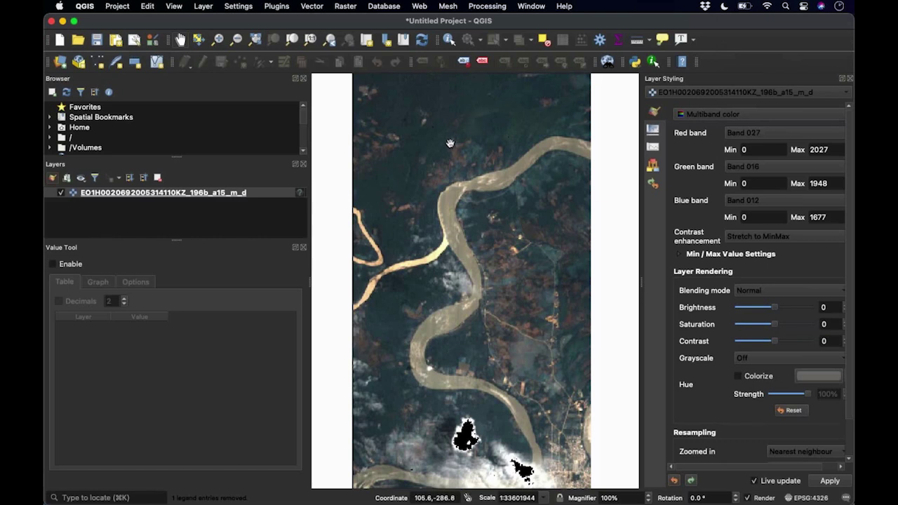
left_click(738, 166)
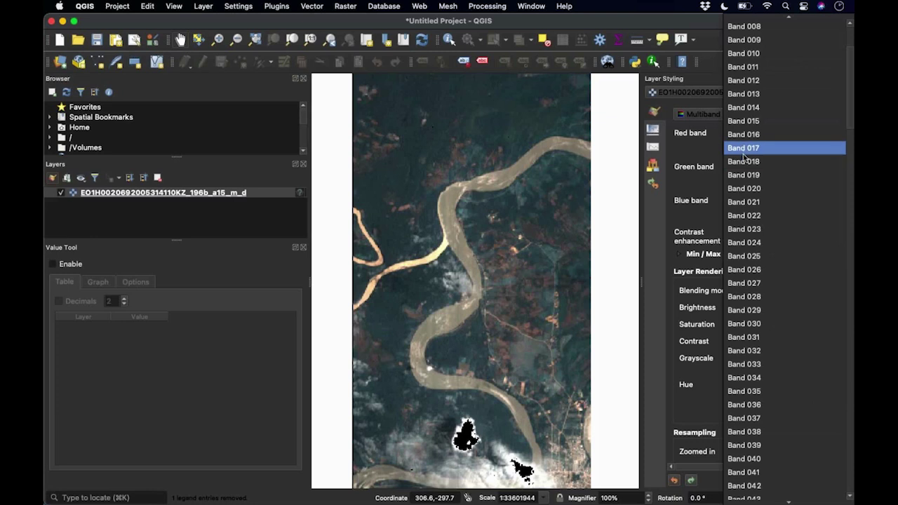
left_click(744, 214)
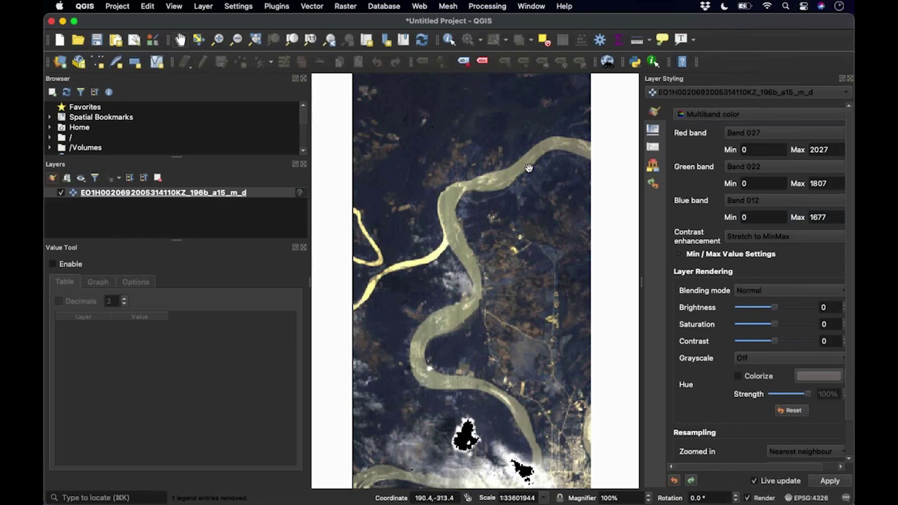
left_click(736, 167)
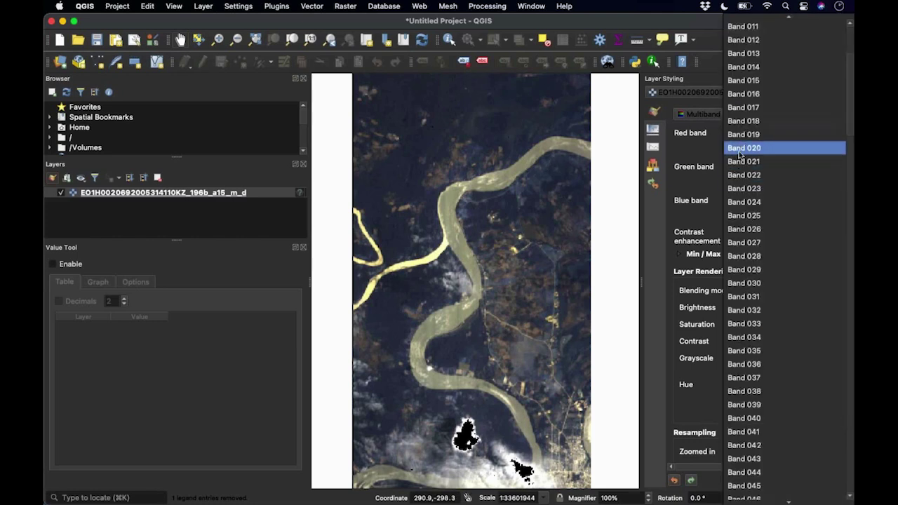
left_click(744, 148)
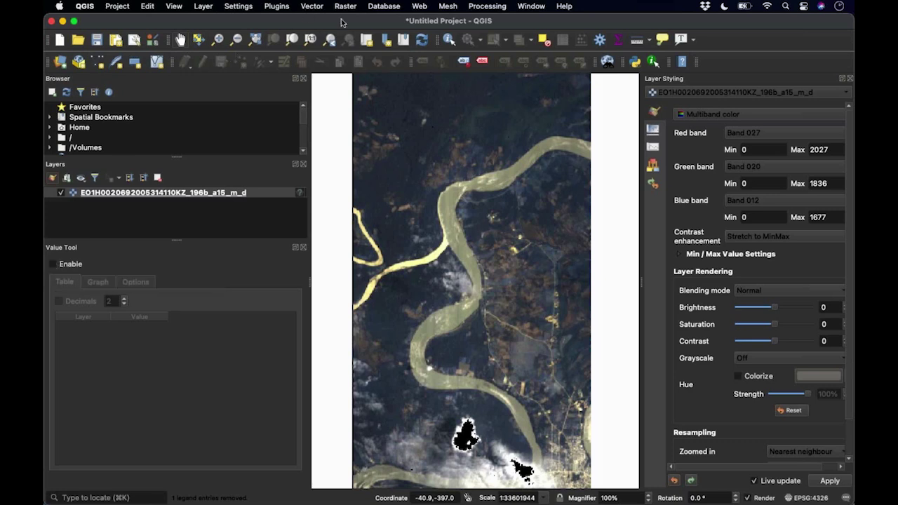
left_click(278, 7)
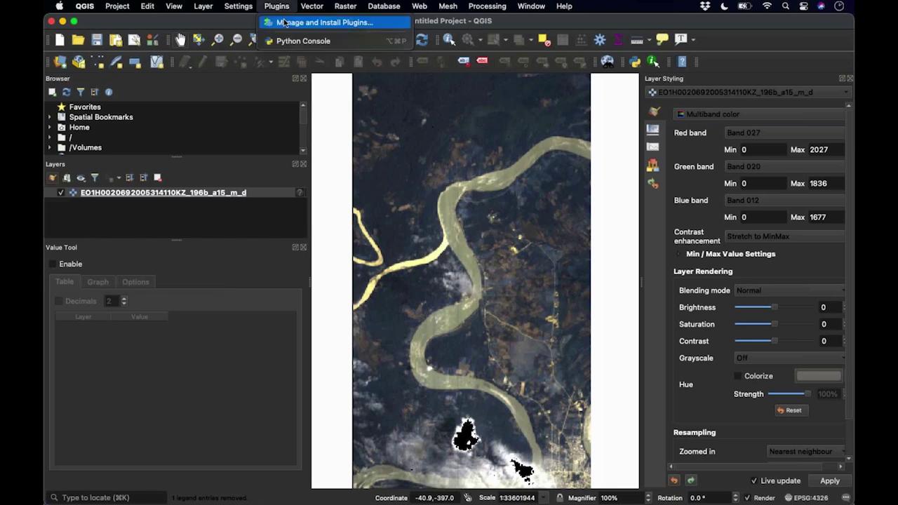
left_click(284, 23)
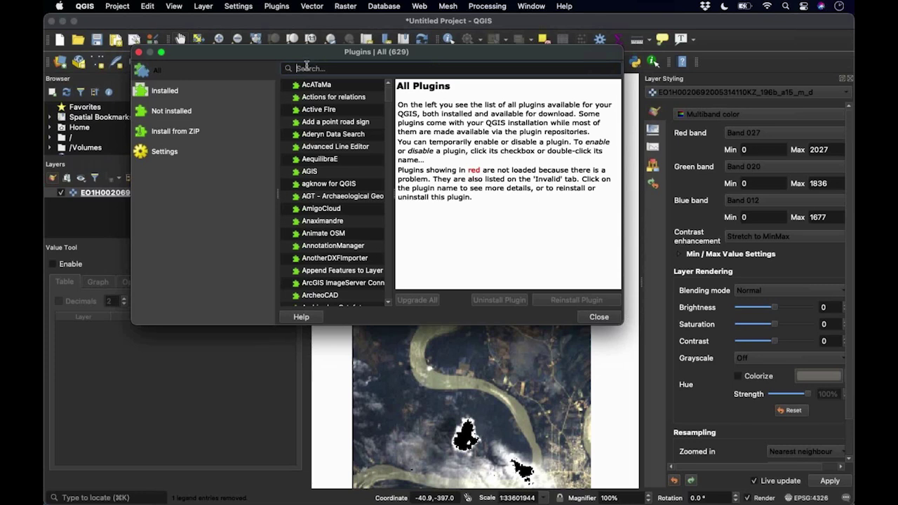
left_click(595, 316)
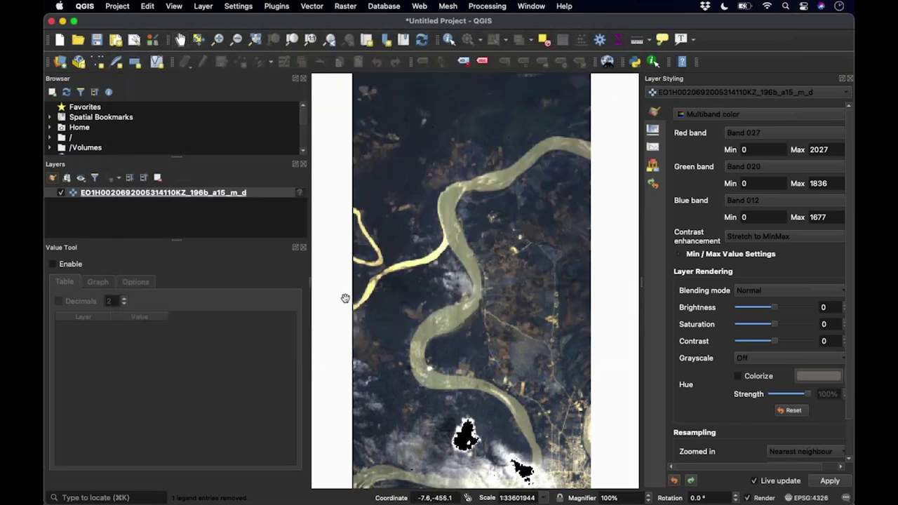
Step: Enable the Value Tool and set its graph's Y range to 0–5000
left_click(54, 265)
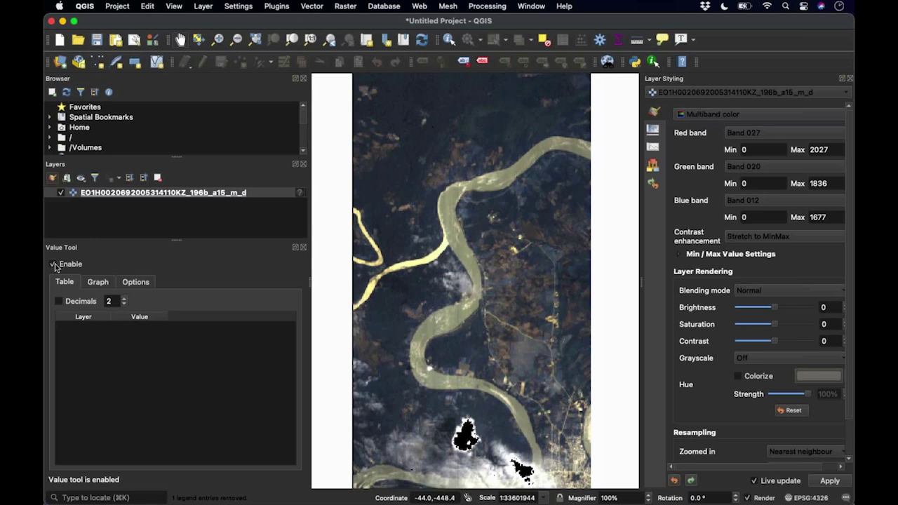
left_click(96, 283)
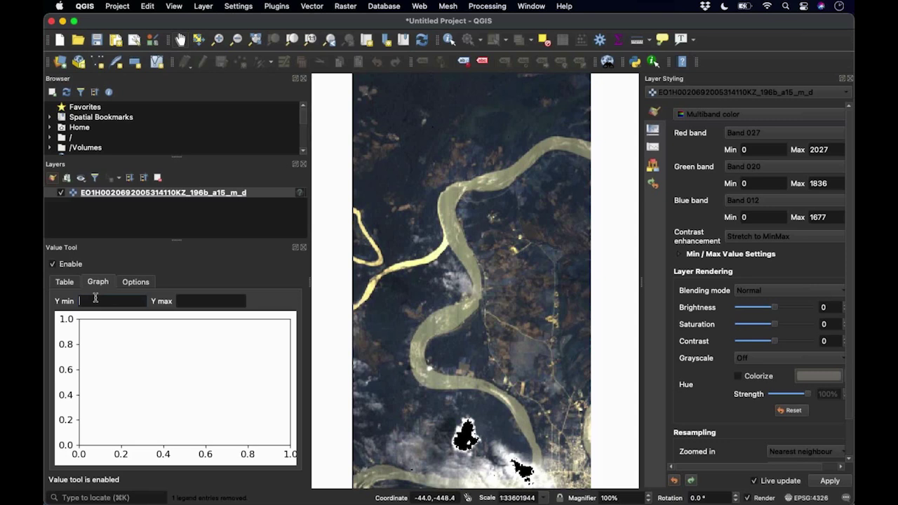
left_click(95, 298)
type("0")
left_click(194, 298)
type("5000")
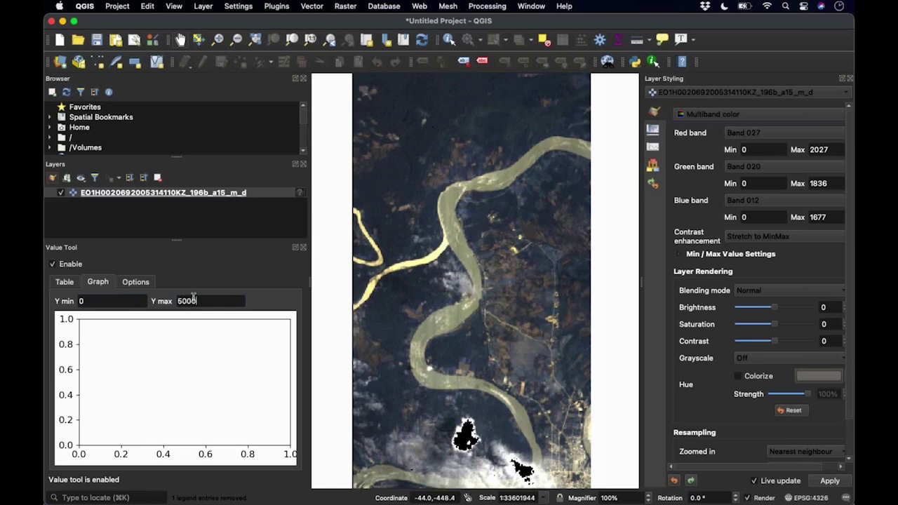
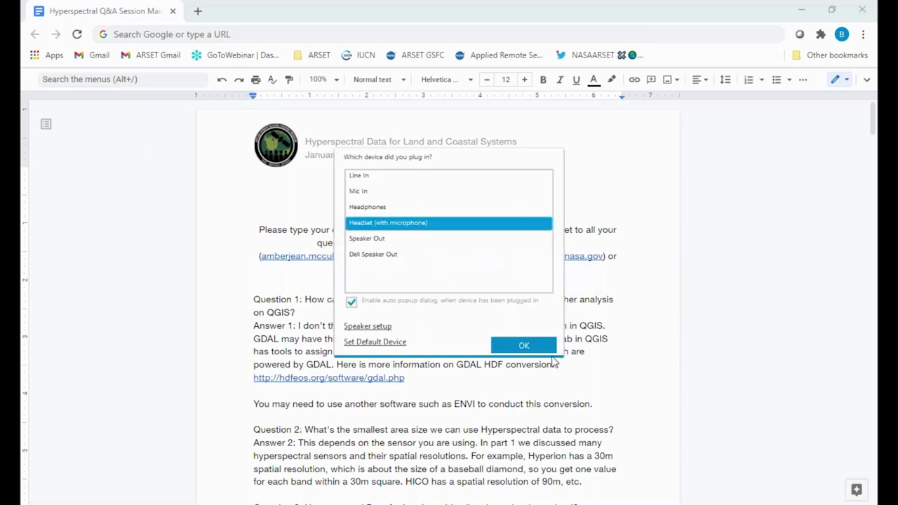
Step: Dismiss the 'Which device did you plug in?' popup with OK to reveal the Hyperspectral Q&A document
left_click(548, 350)
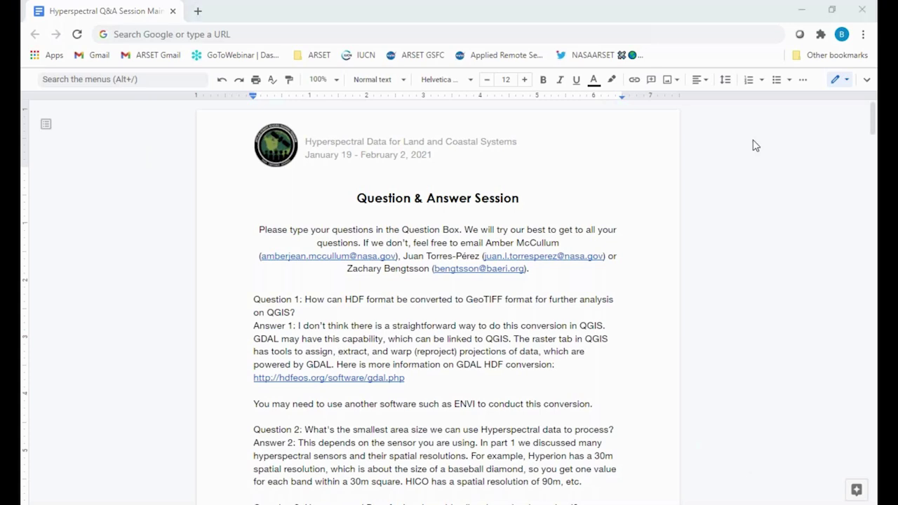
mouse_move(686, 466)
left_click(414, 241)
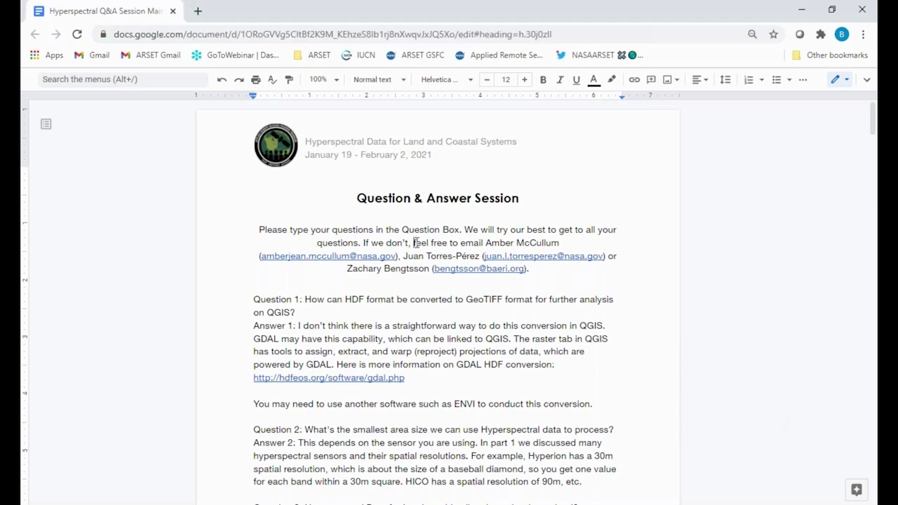
left_click_drag(440, 251, 498, 276)
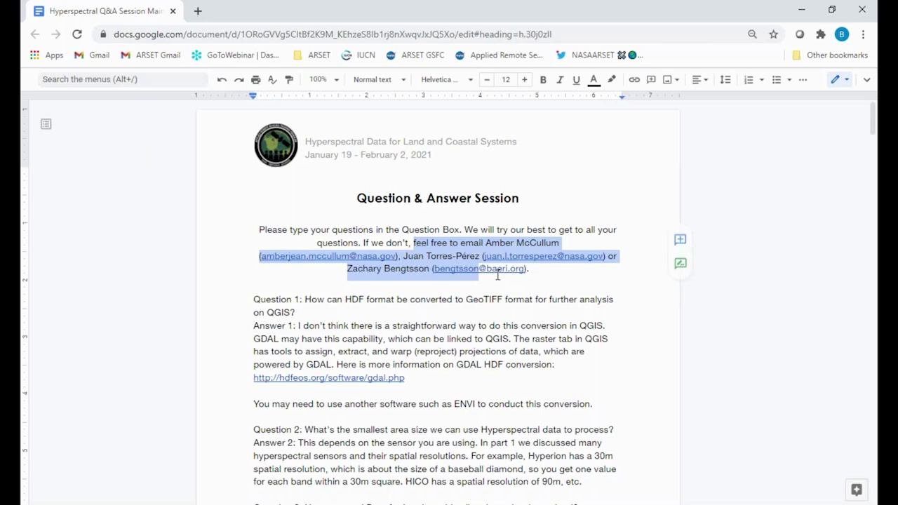
left_click_drag(497, 276, 532, 271)
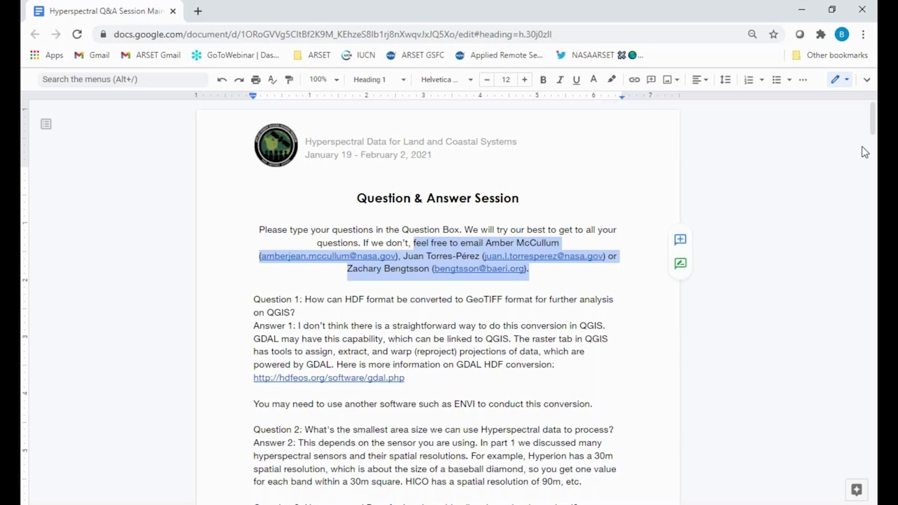
left_click(256, 390)
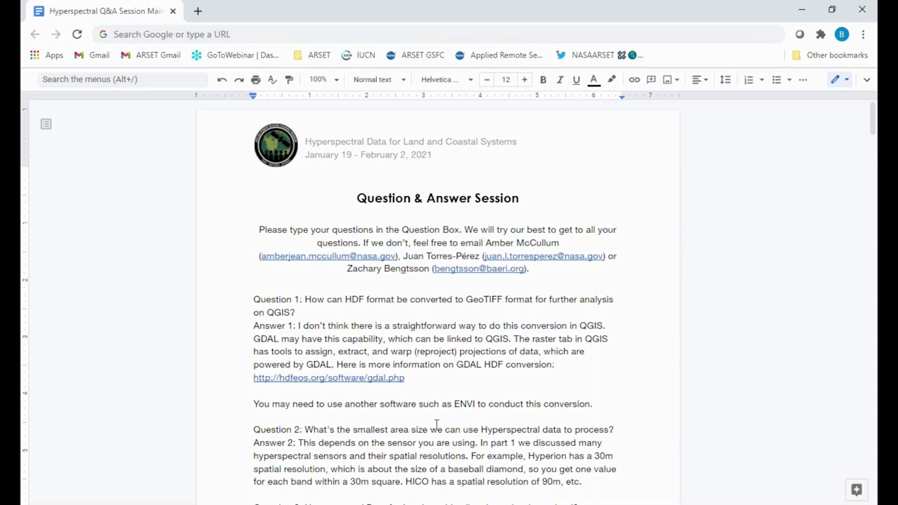
left_click(301, 299)
key("BackSpace")
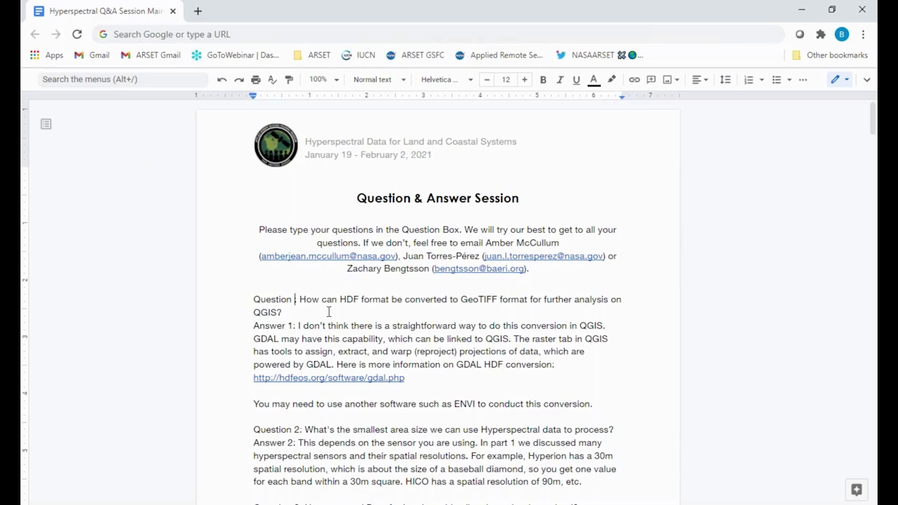
type("1:")
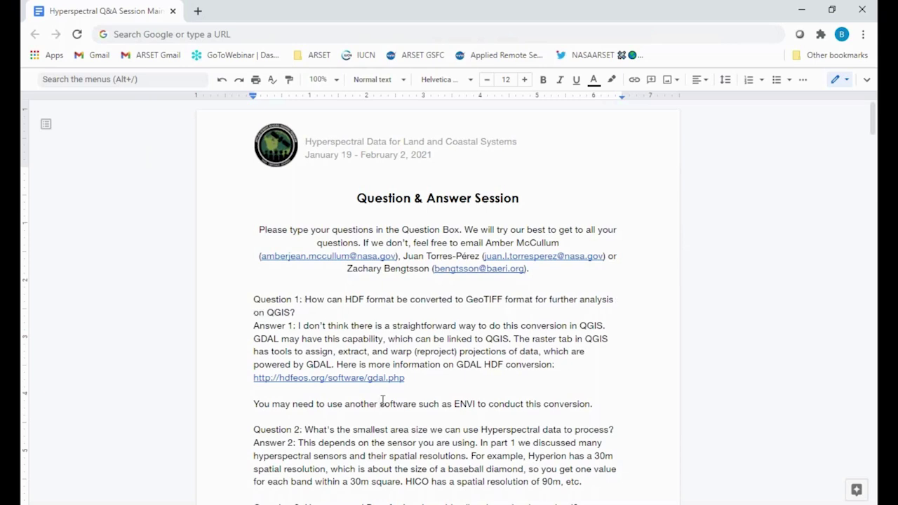
left_click(383, 401)
left_click_drag(338, 365, 405, 377)
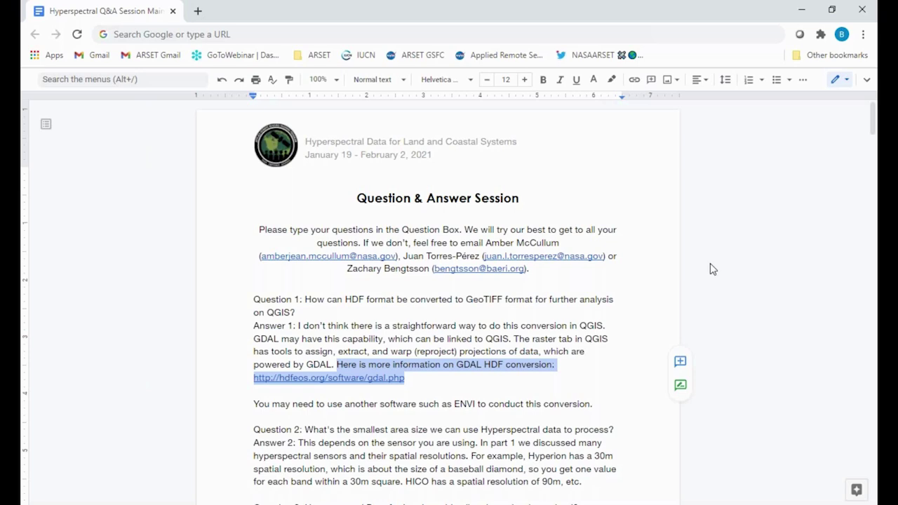
left_click(510, 394)
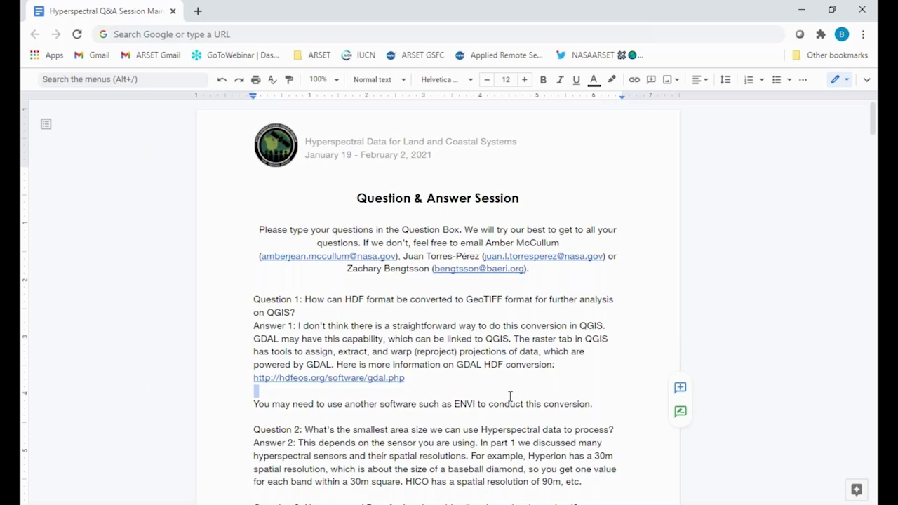
scroll(510, 397, "down", 1)
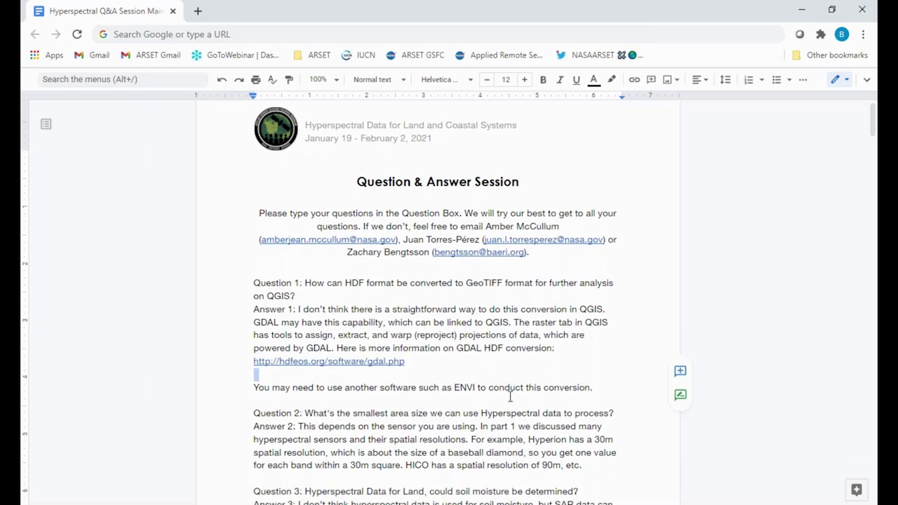
left_click(495, 404)
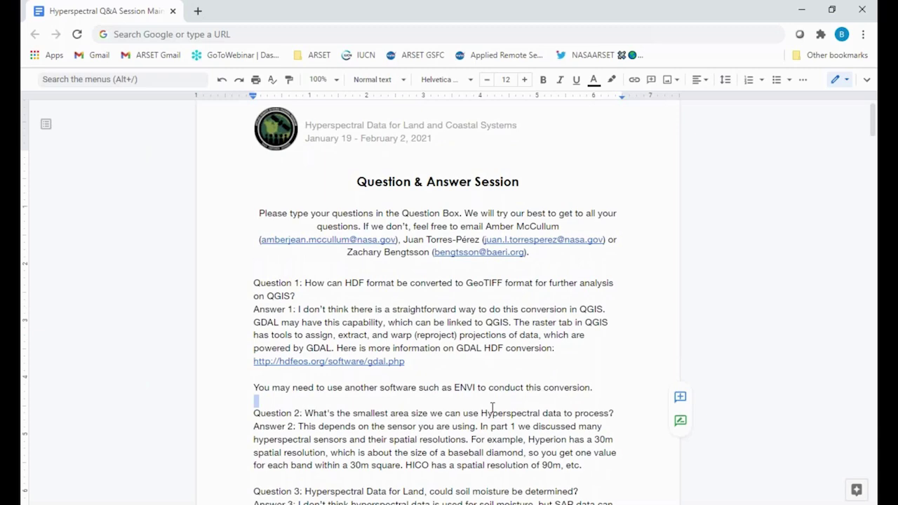
scroll(494, 408, "down", 4)
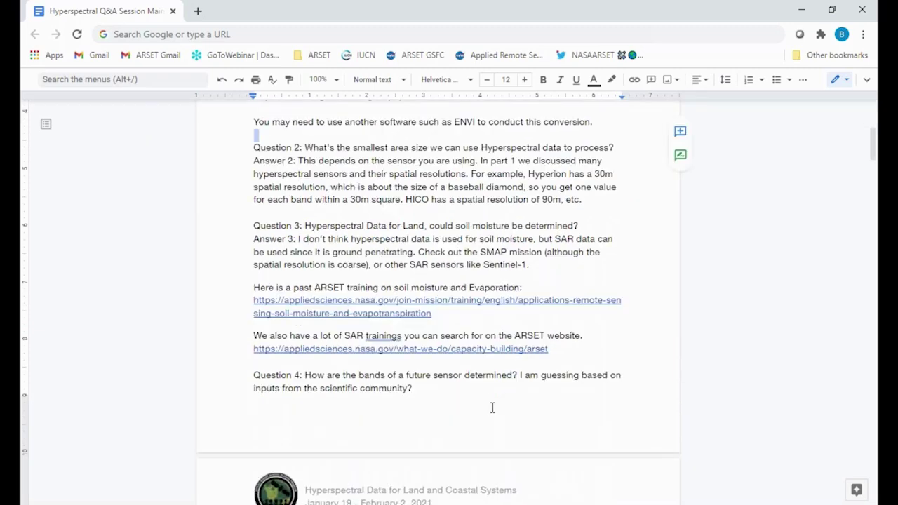
scroll(491, 409, "up", 1)
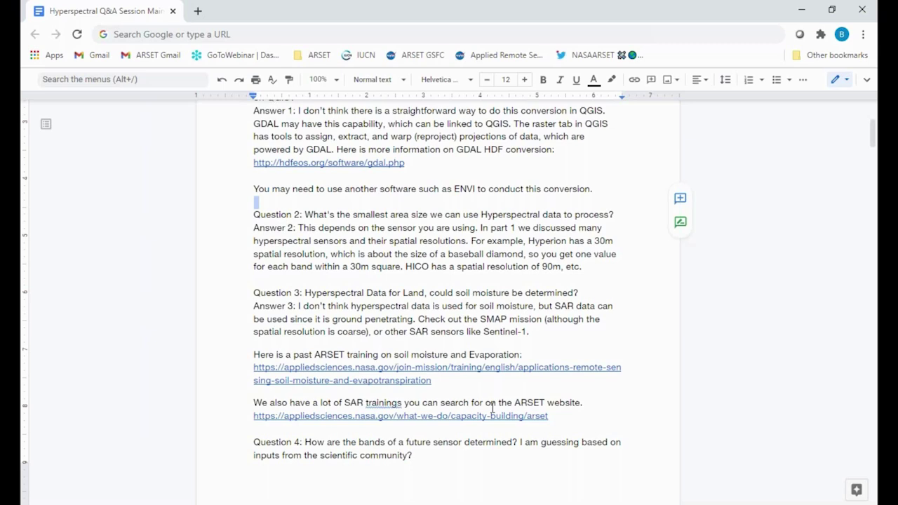
scroll(526, 286, "up", 1)
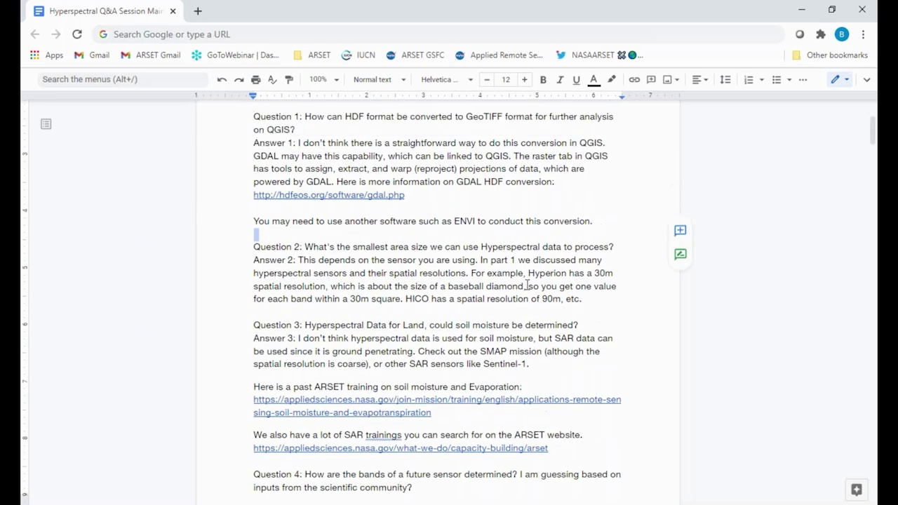
Step: Insert '(page 31 in the pdf)' after 'In part 1' in Answer 2
left_click(519, 261)
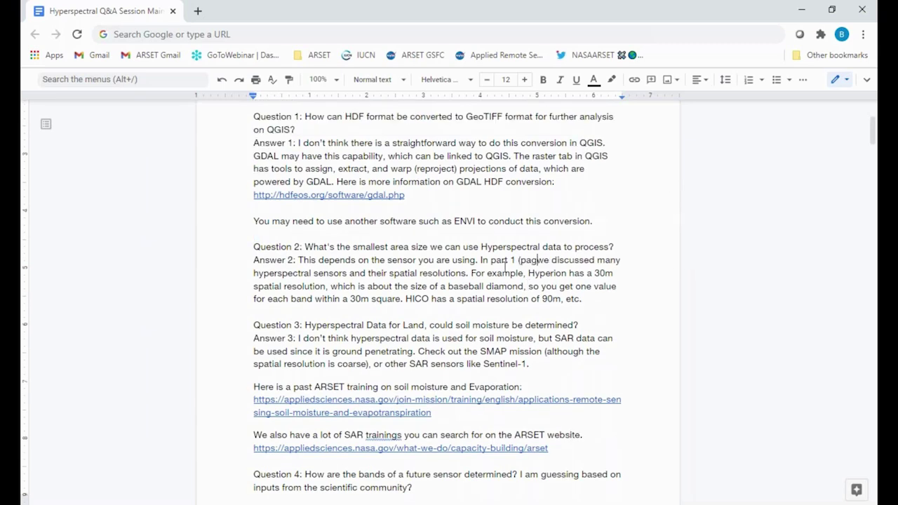
type("(page 31 in the pdf)")
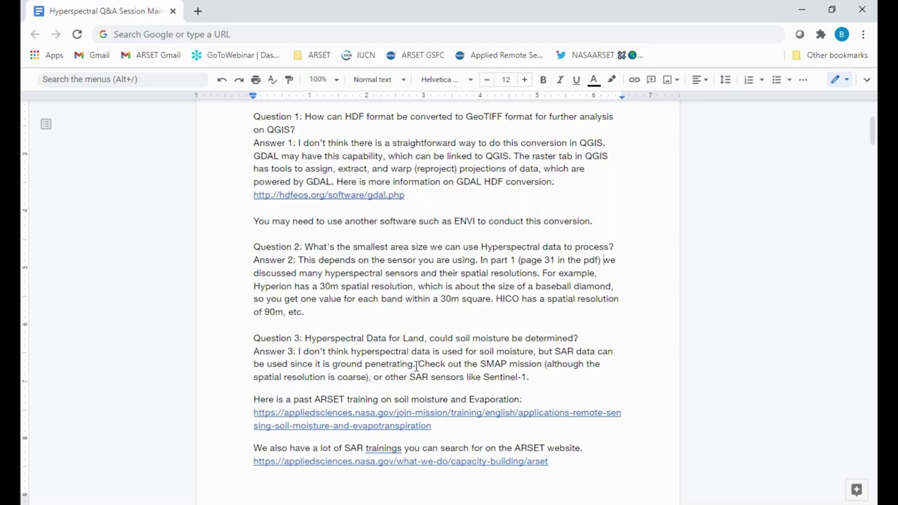
left_click(322, 312)
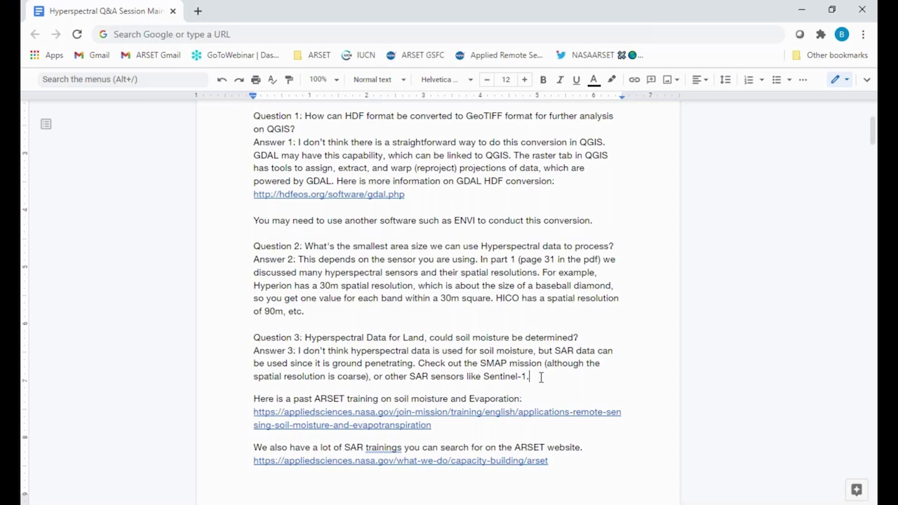
scroll(541, 378, "down", 2)
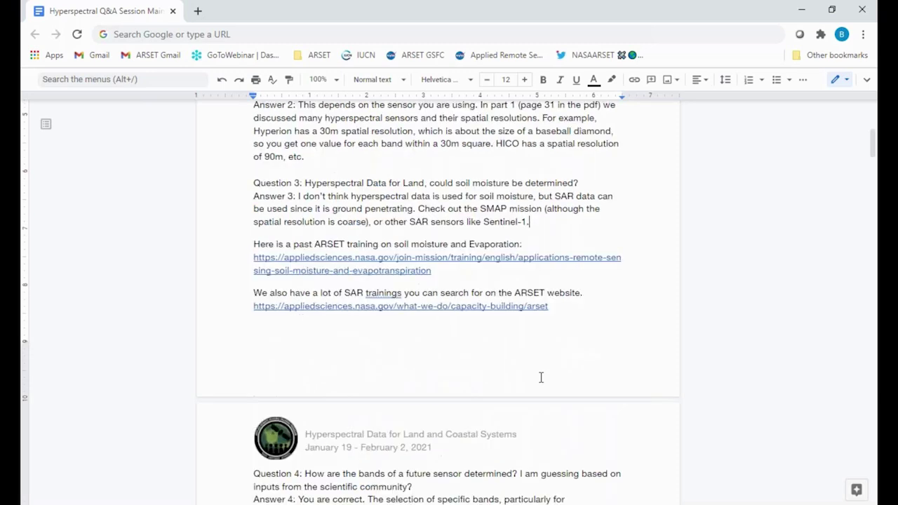
Step: Add 'SAR can penetrate the surface to a degree.' after Sentinel-1 in Answer 3
scroll(541, 378, "down", 1)
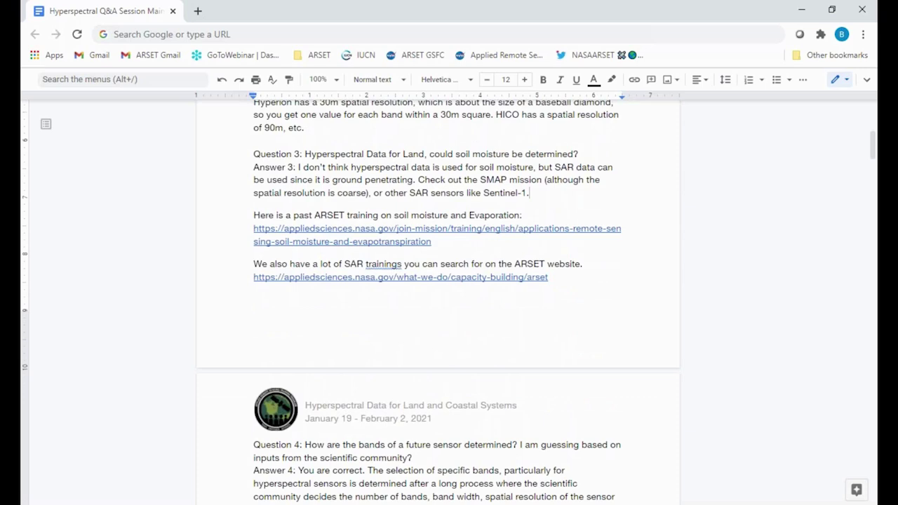
scroll(863, 256, "up", 1)
left_click_drag(294, 215, 431, 242)
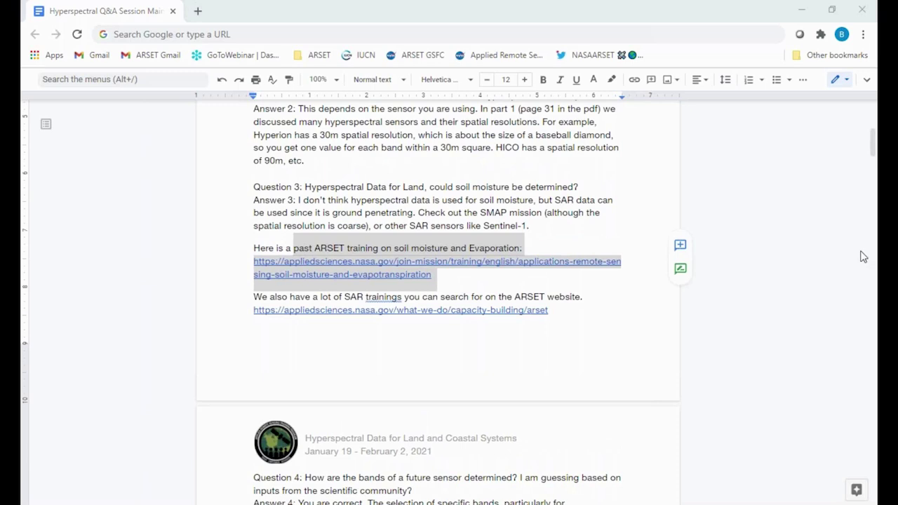
left_click_drag(253, 297, 556, 311)
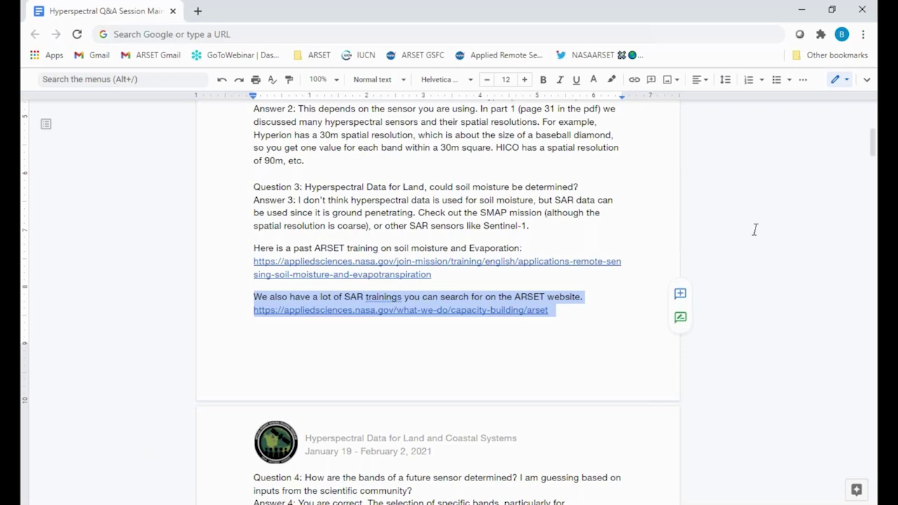
key("Right")
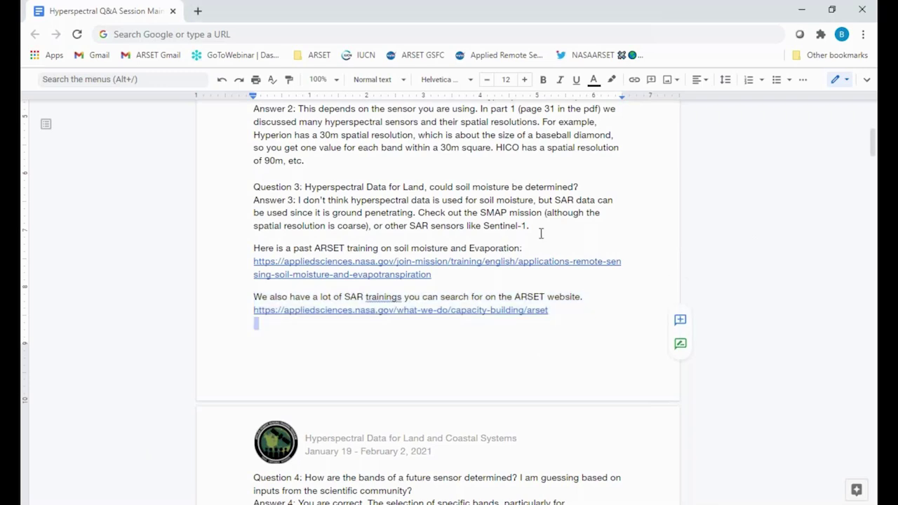
left_click(541, 233)
type("SAR can penetrate the surface to a degree.")
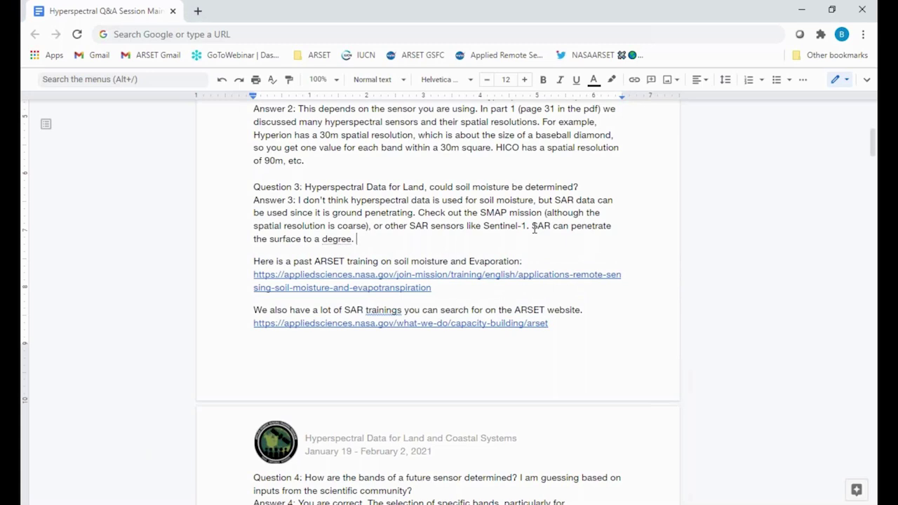
Step: Spell out SMAP as 'Soil Moisture Active Passive' and lowercase 'You' after trainings
left_click(512, 212)
type("Soil Moisture A")
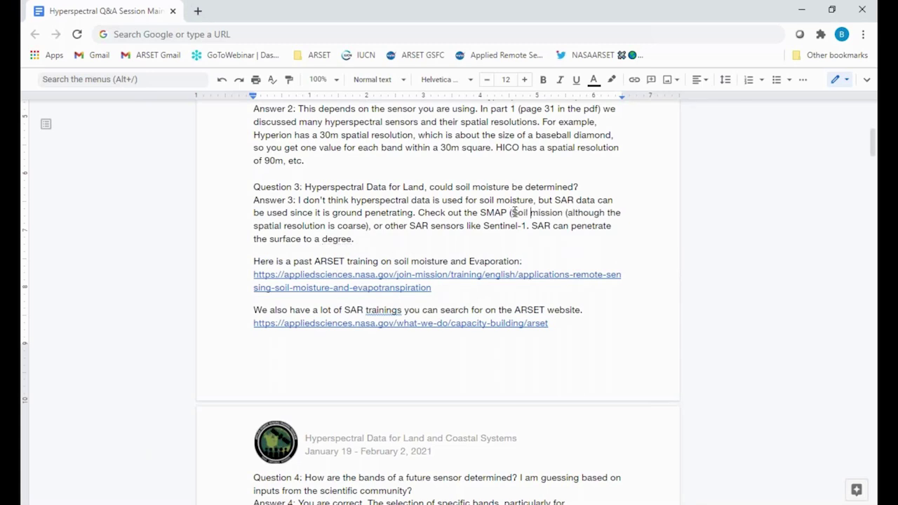
type("c")
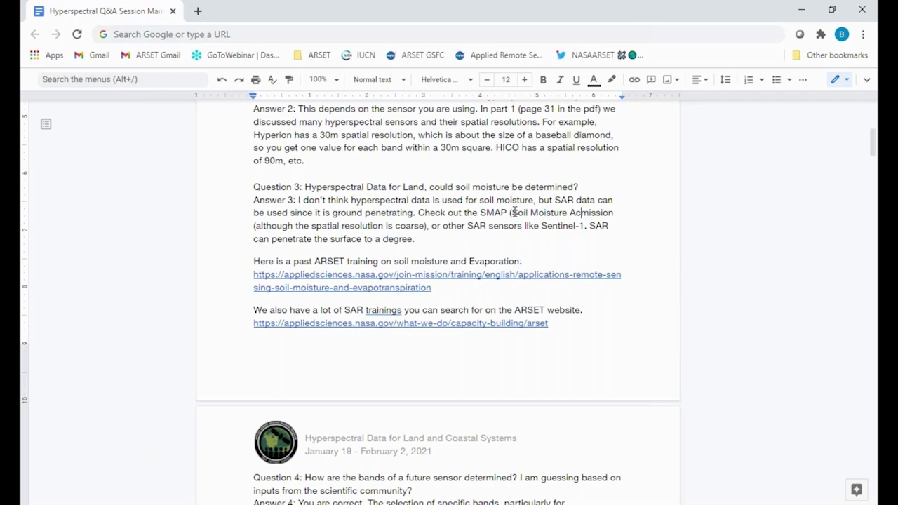
type("tive Passive)")
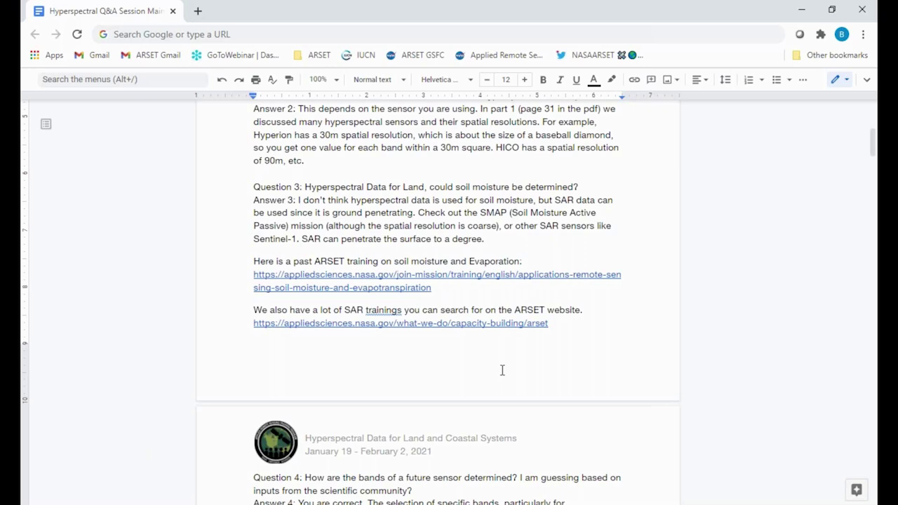
left_click(405, 310)
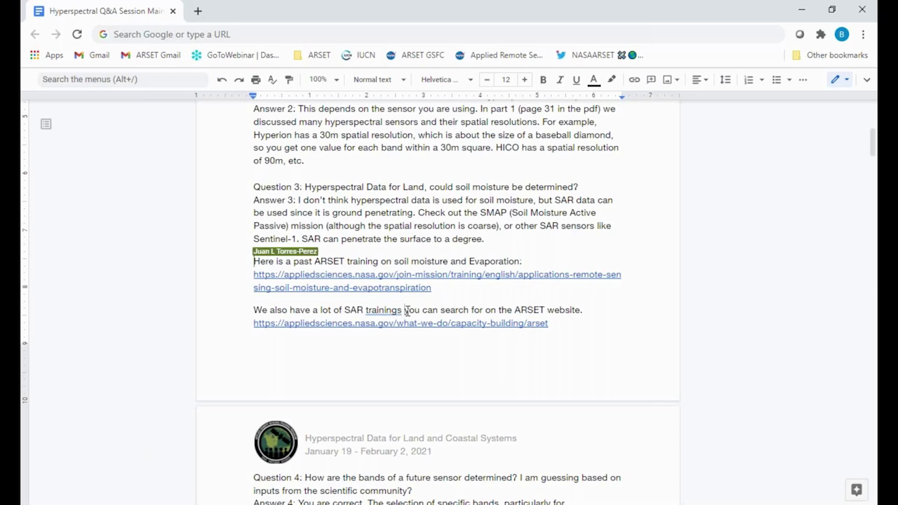
key("Delete")
type("y")
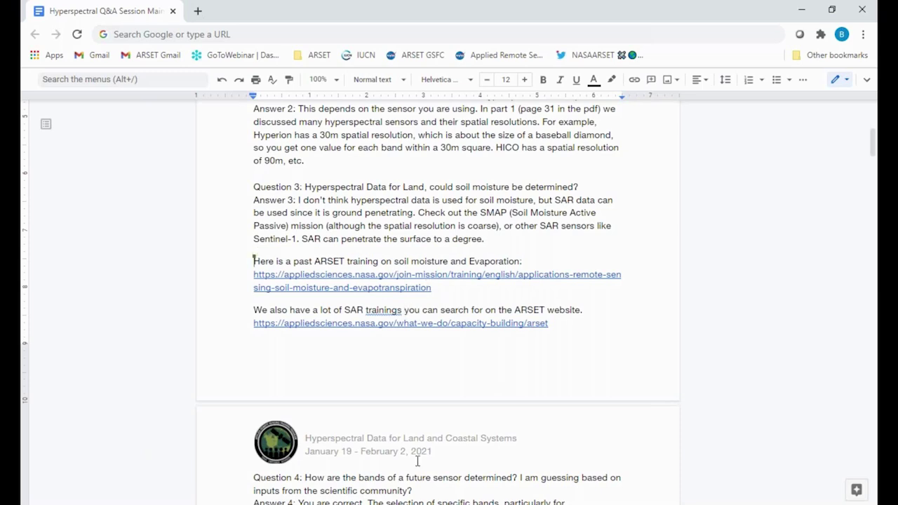
scroll(418, 461, "down", 3)
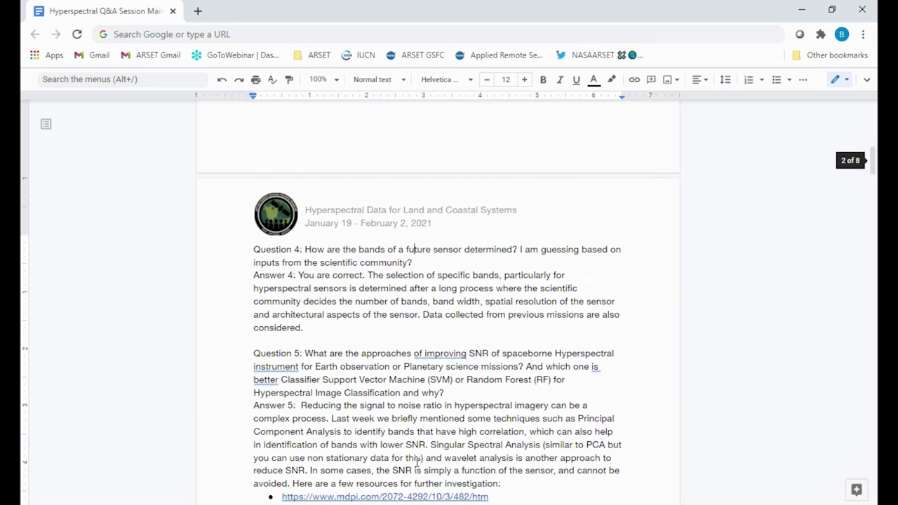
Step: Replace the space after 'better' in Question 5 with a colon
scroll(416, 463, "down", 1)
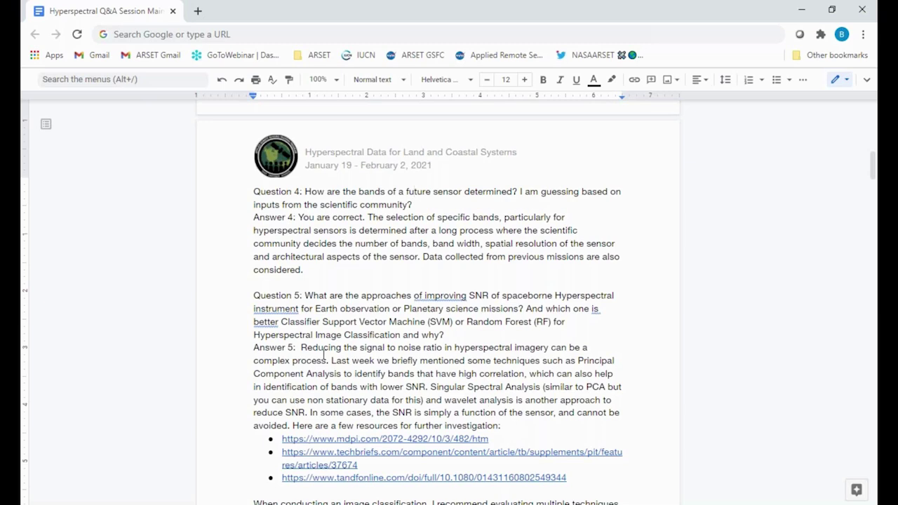
left_click(281, 322)
key("BackSpace")
type(":")
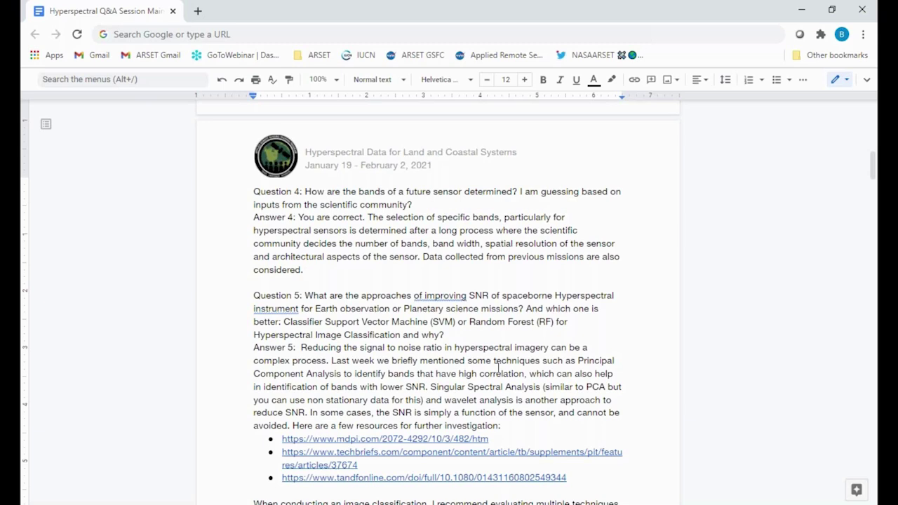
left_click(523, 374)
scroll(521, 379, "down", 1)
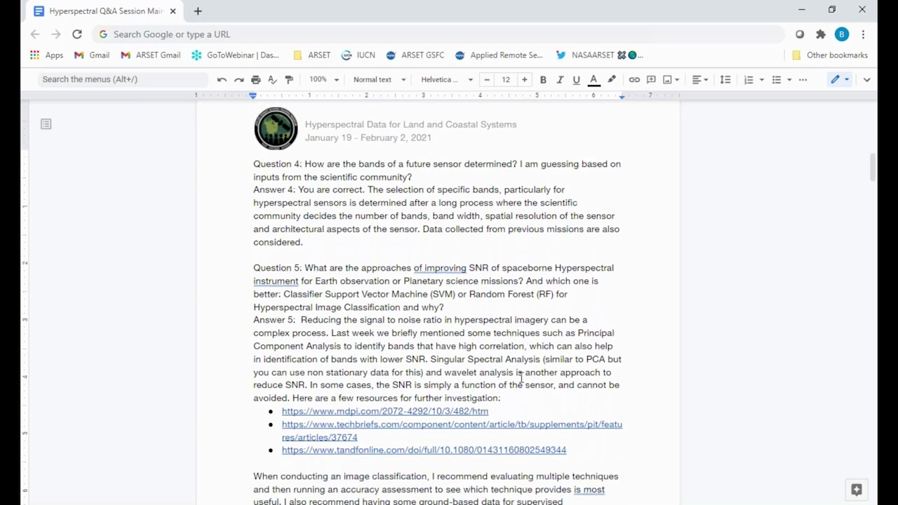
scroll(521, 379, "down", 5)
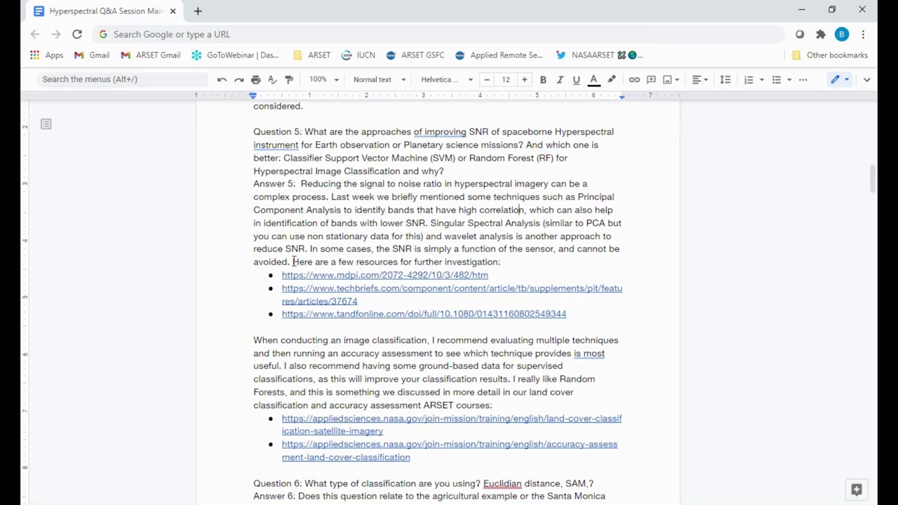
left_click_drag(393, 249, 666, 274)
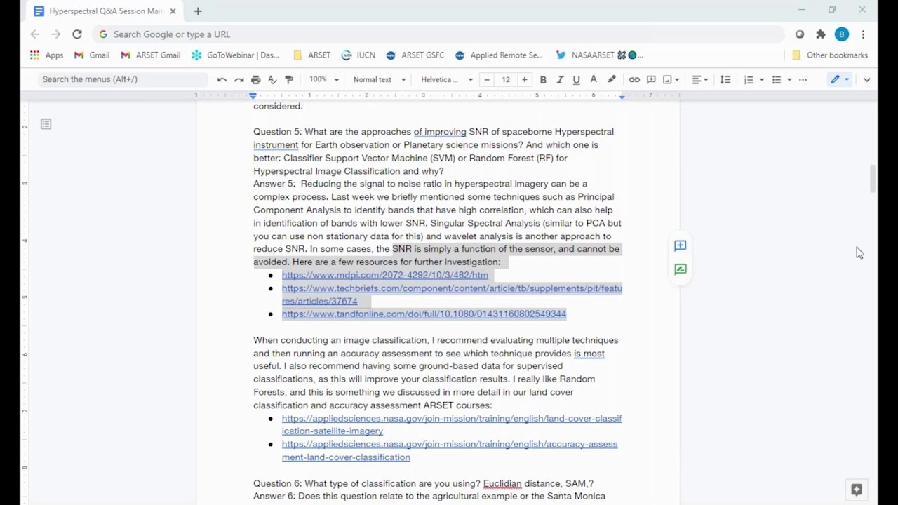
left_click(617, 425)
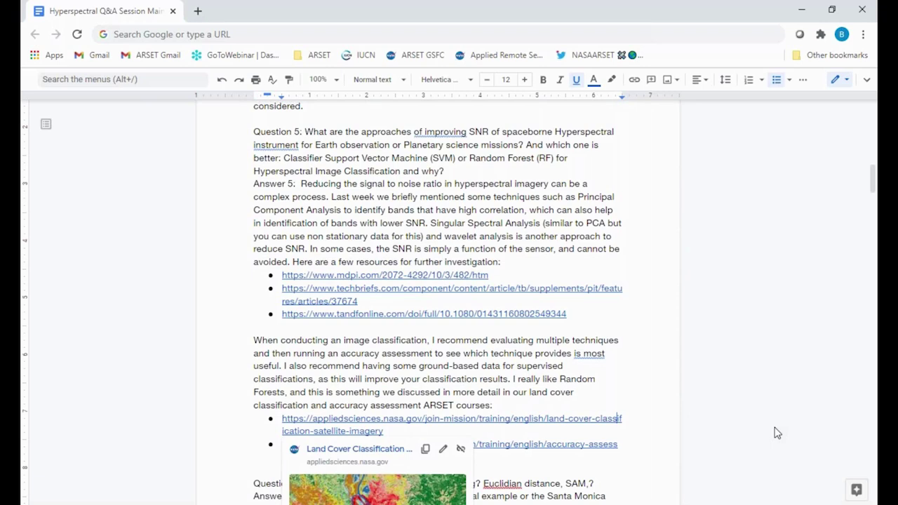
left_click(596, 378)
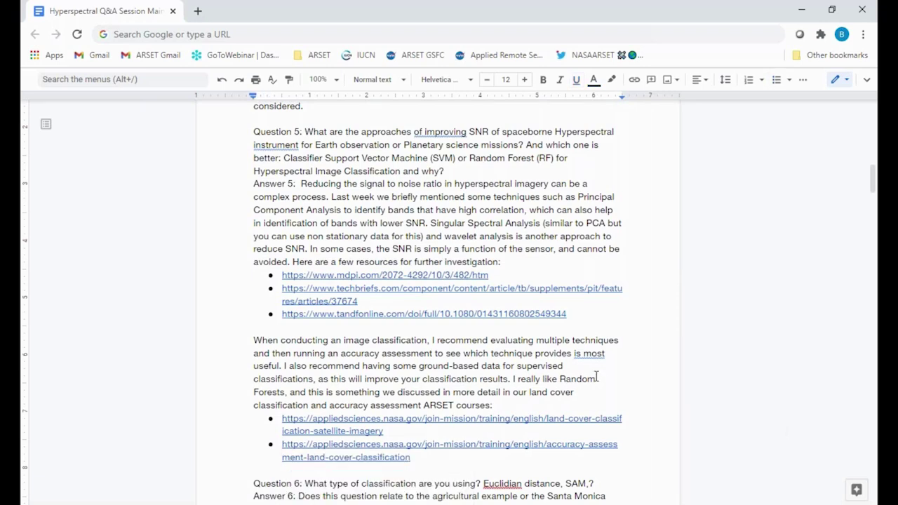
scroll(516, 363, "up", 1)
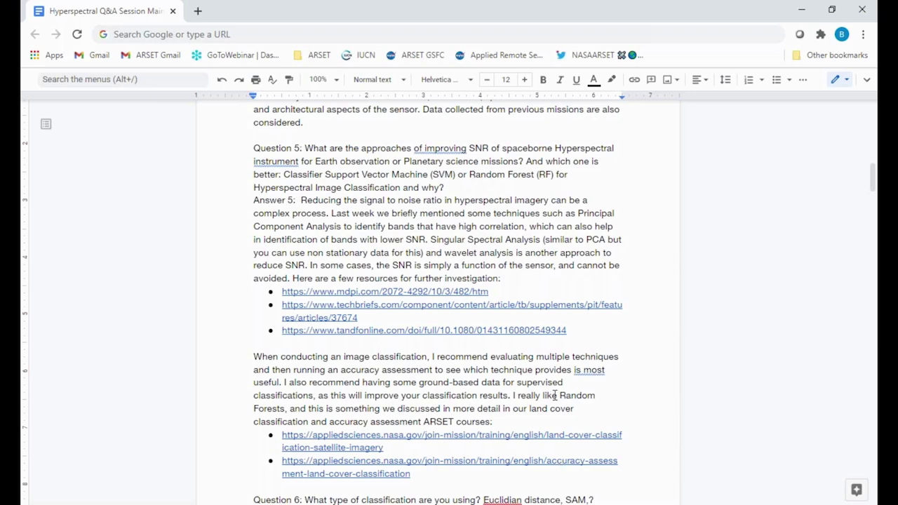
left_click_drag(562, 395, 561, 474)
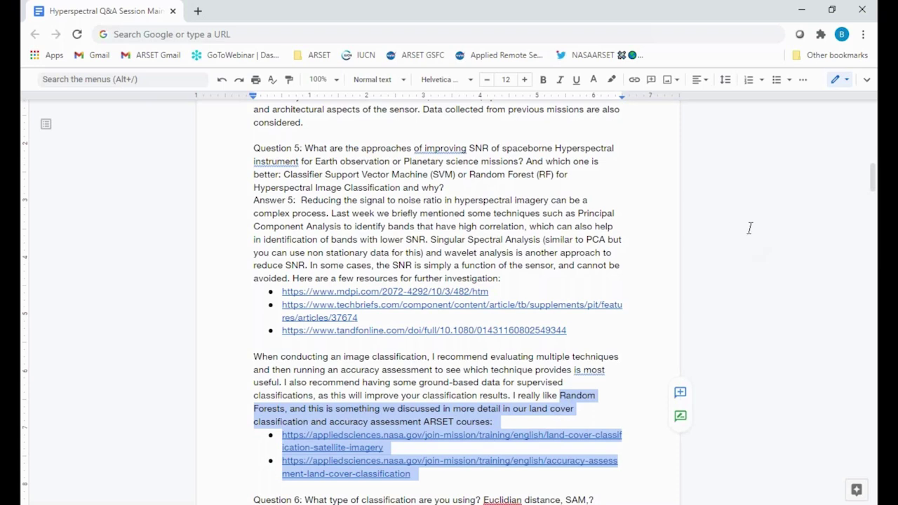
left_click(669, 482)
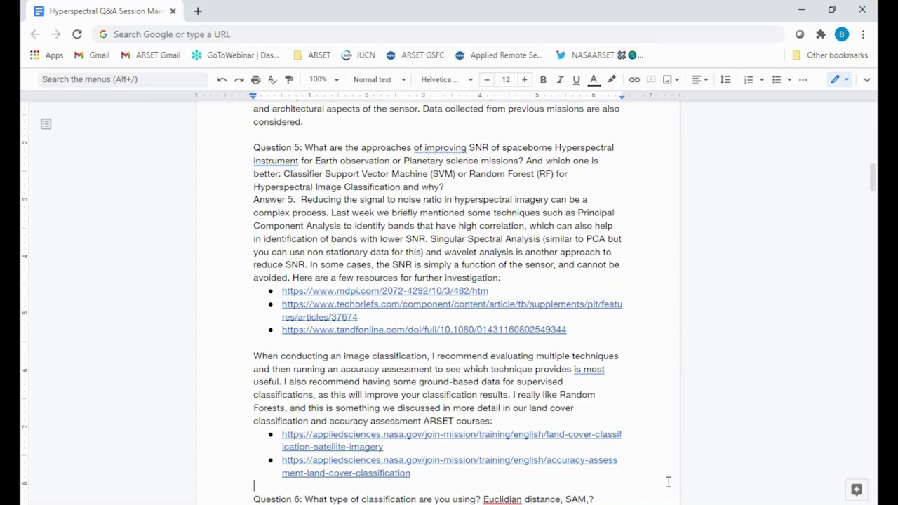
scroll(669, 482, "down", 1)
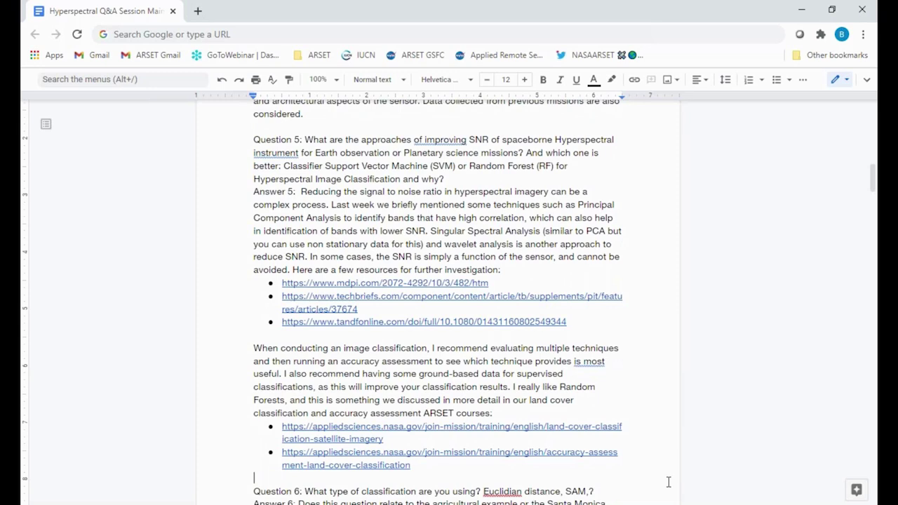
scroll(557, 437, "down", 1)
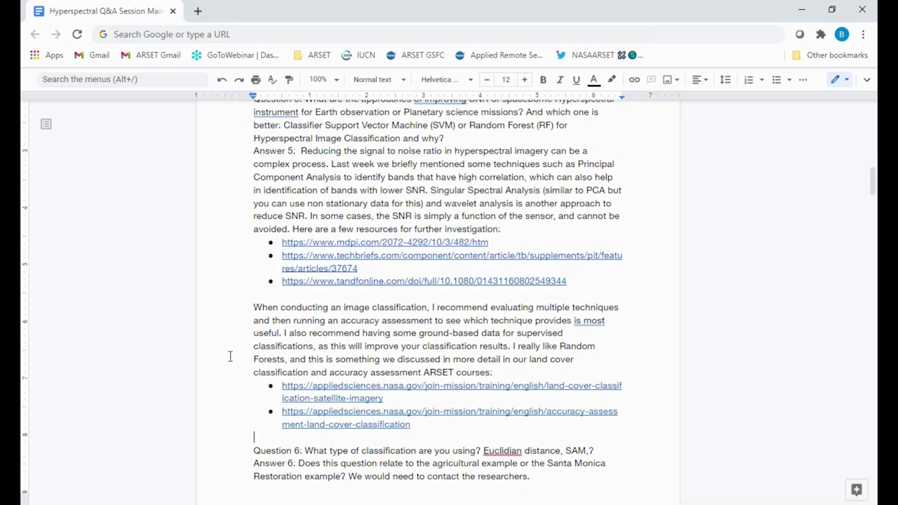
Step: Add a sentence that ground truth (in situ) measurements are highly recommended to Answer 5
left_click(284, 334)
type("S")
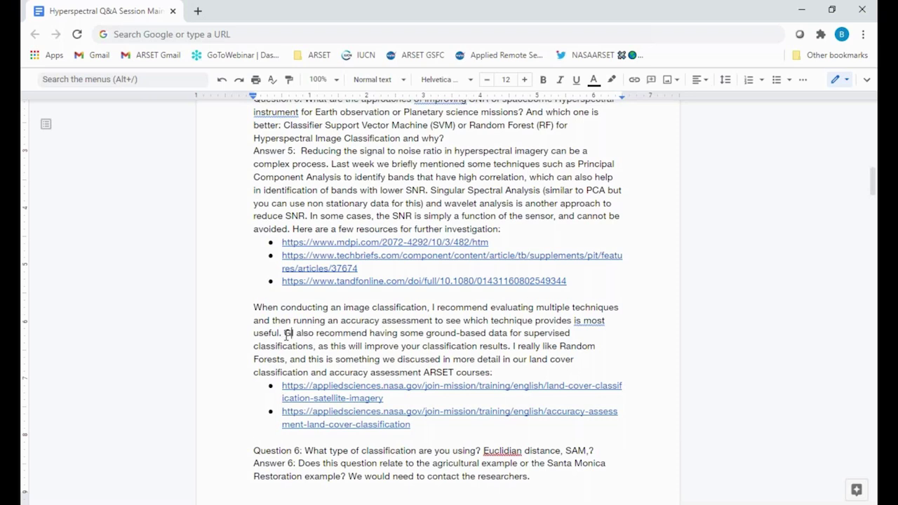
type("rou")
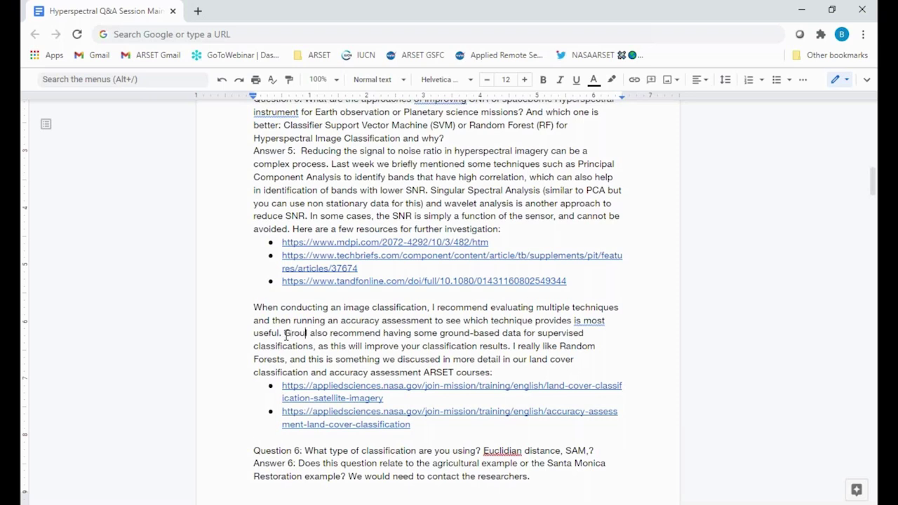
type("nd truth ")
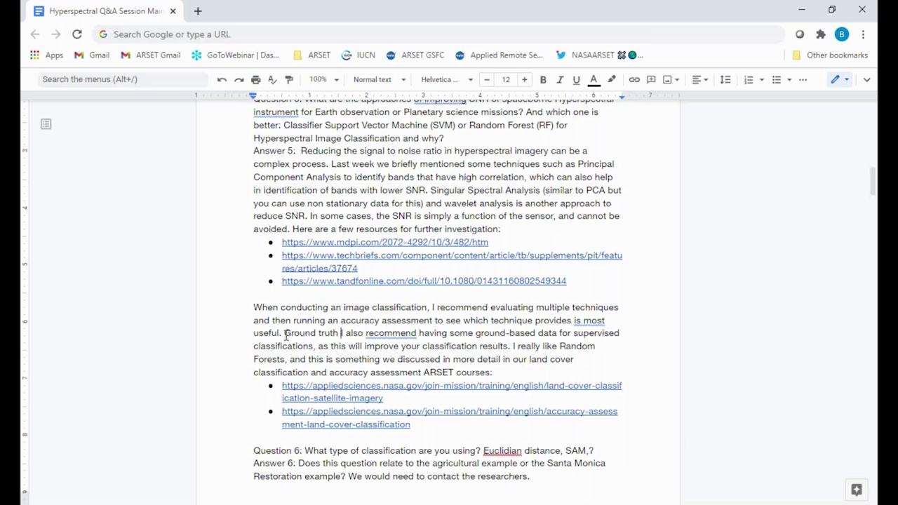
type("(in")
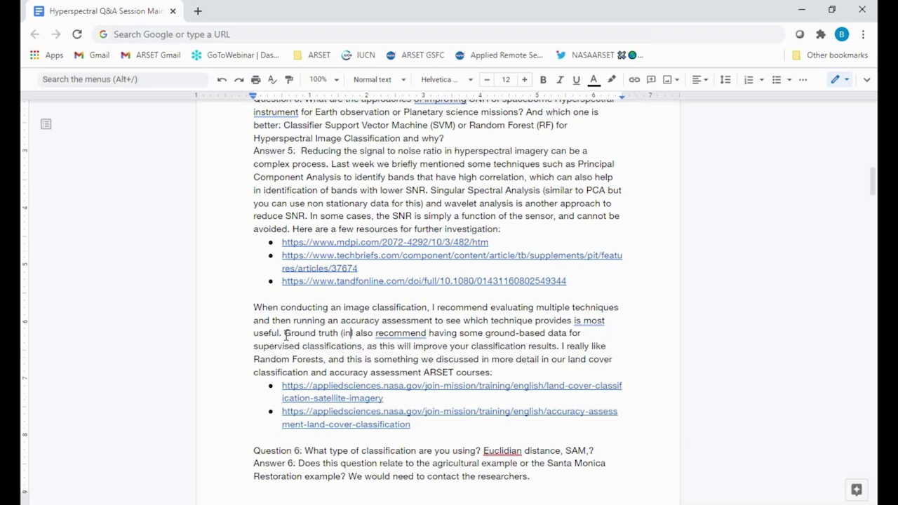
type(" situ")
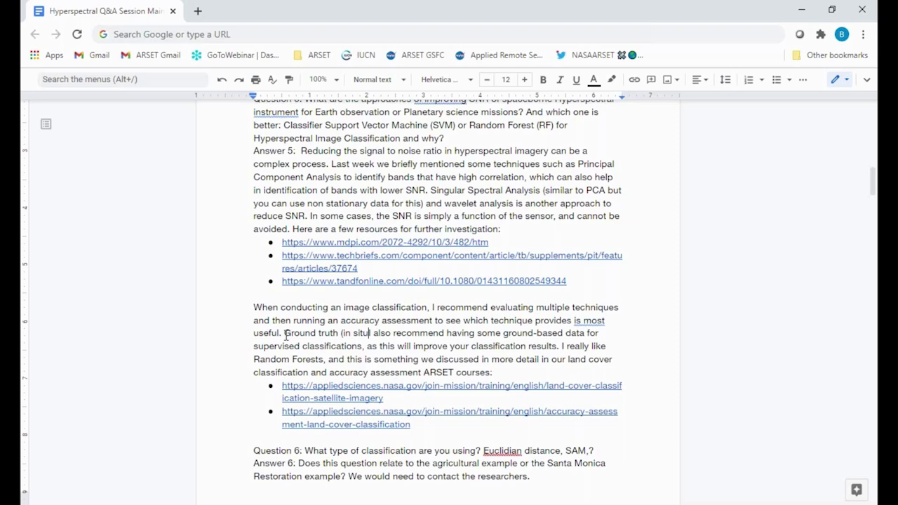
type(") ")
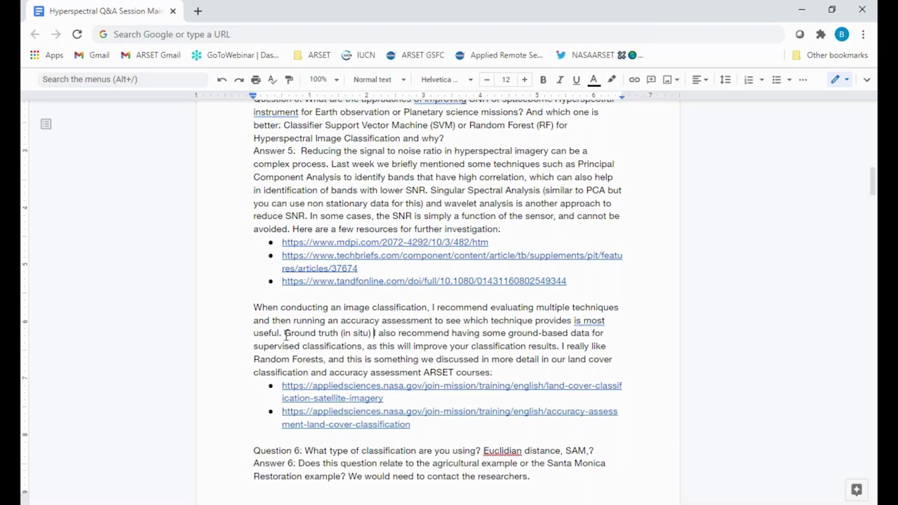
type("measureemnts")
type(" are high")
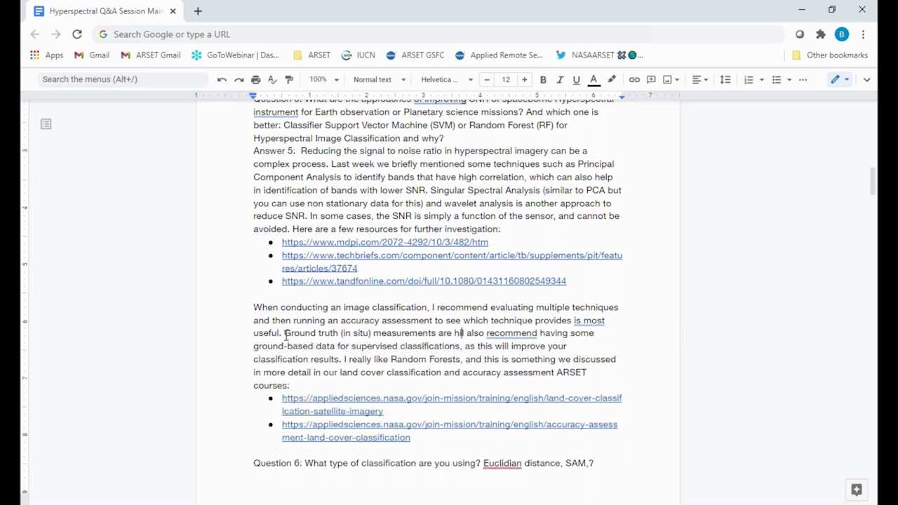
type("ly ")
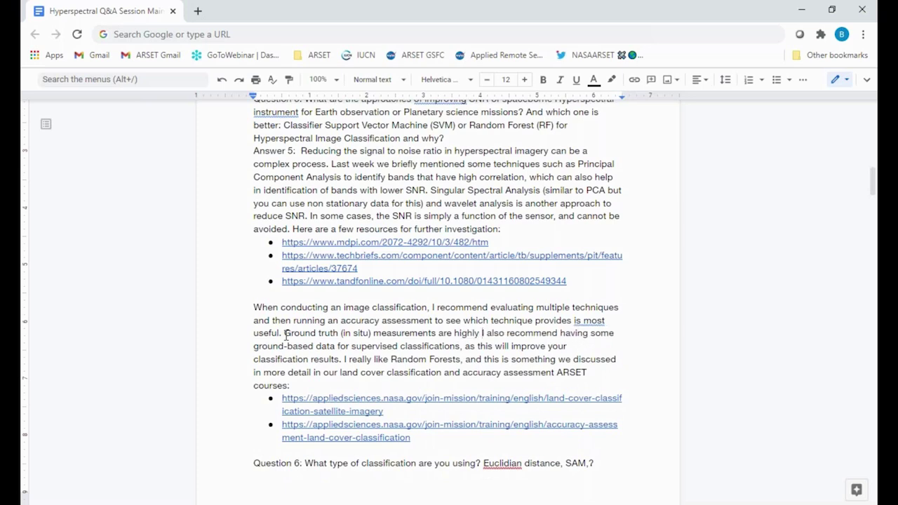
type("re")
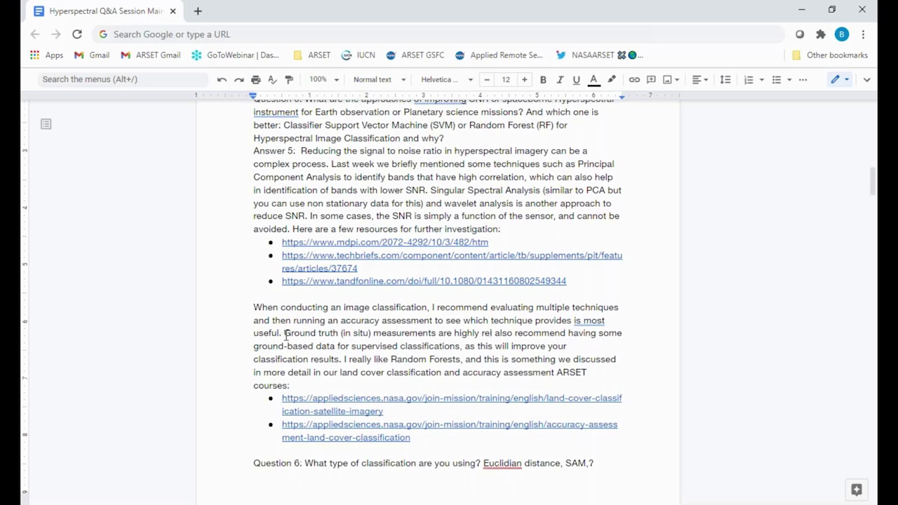
type("c")
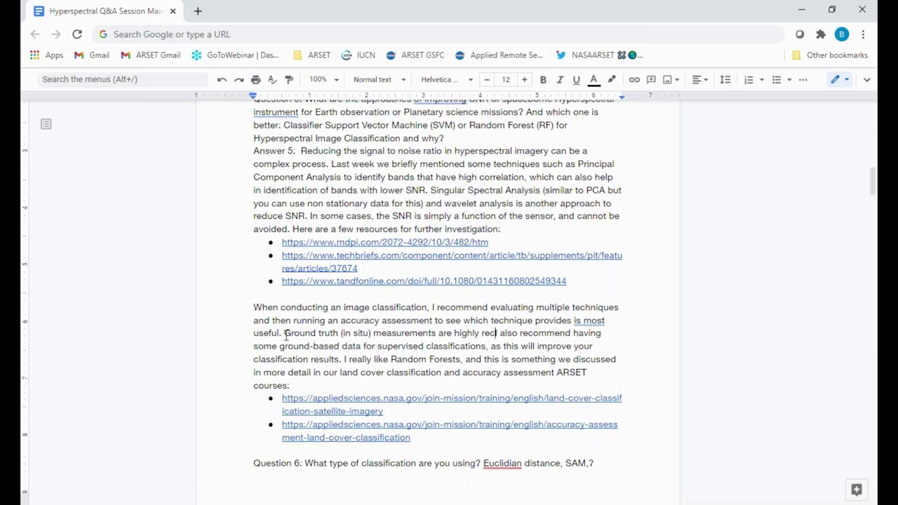
type("ommen")
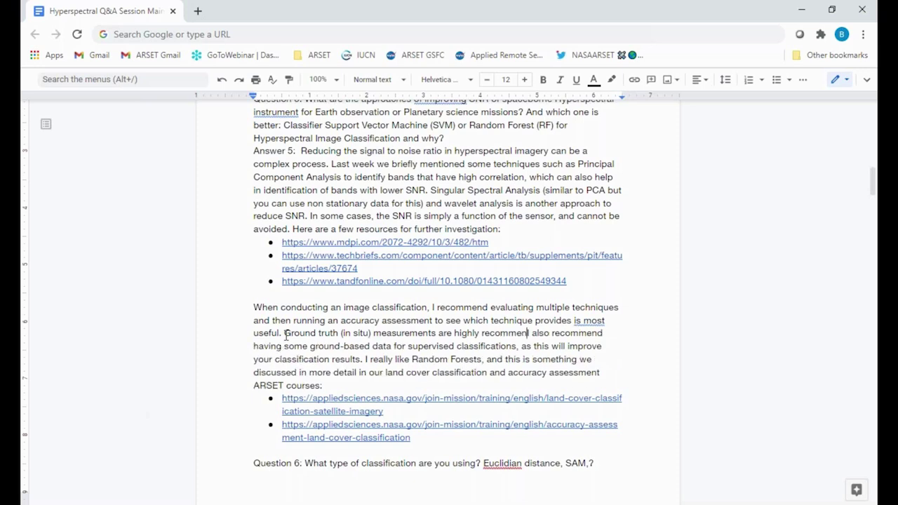
type("ded.")
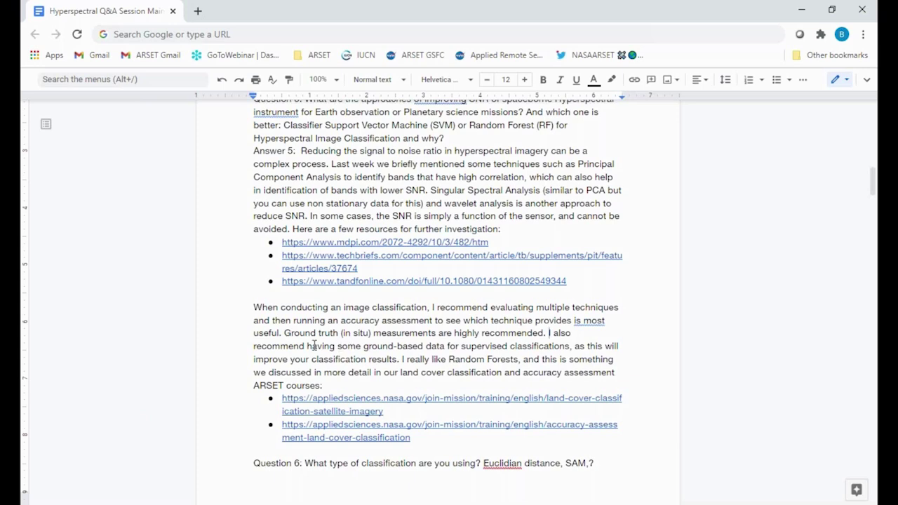
Step: Join it with the next sentence to read 'highly recommended, having some ground-based data'
left_click(314, 345)
key("BackSpace")
key("BackSpace")
key("BackSpace")
key("BackSpace")
key("BackSpace")
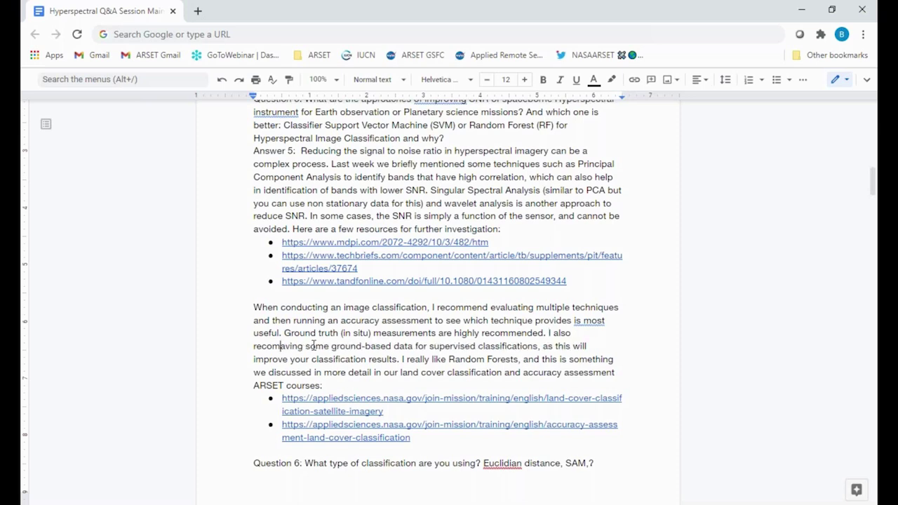
key("BackSpace")
key("BackSpace")
key("BackSpace")
key("BackSpace")
key("BackSpace")
key("BackSpace")
key("BackSpace")
key("BackSpace")
key("BackSpace")
key("BackSpace")
key("BackSpace")
key("BackSpace")
key("BackSpace")
key("BackSpace")
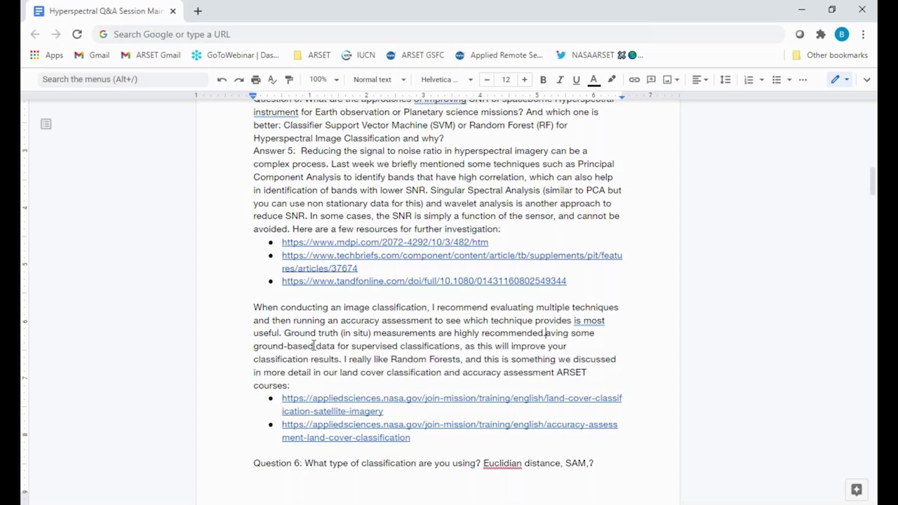
type(", h")
left_click(445, 372)
left_click(425, 451)
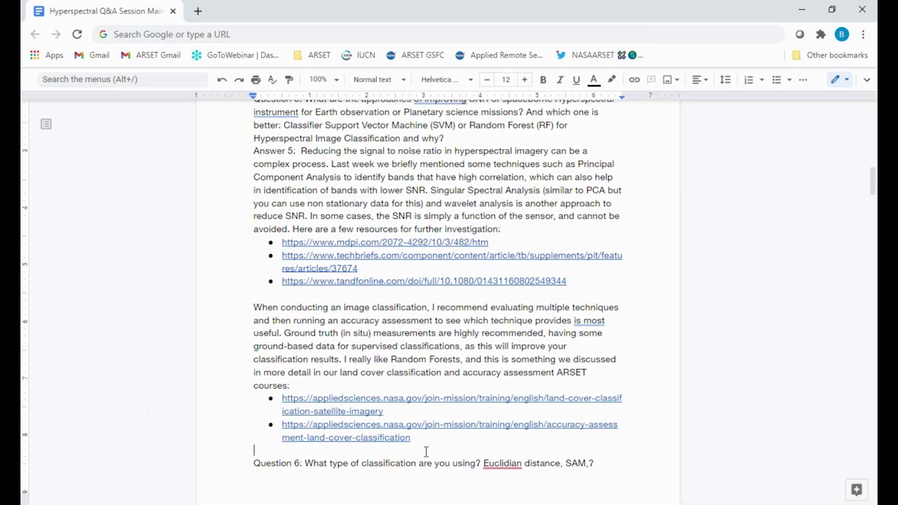
scroll(425, 452, "down", 1)
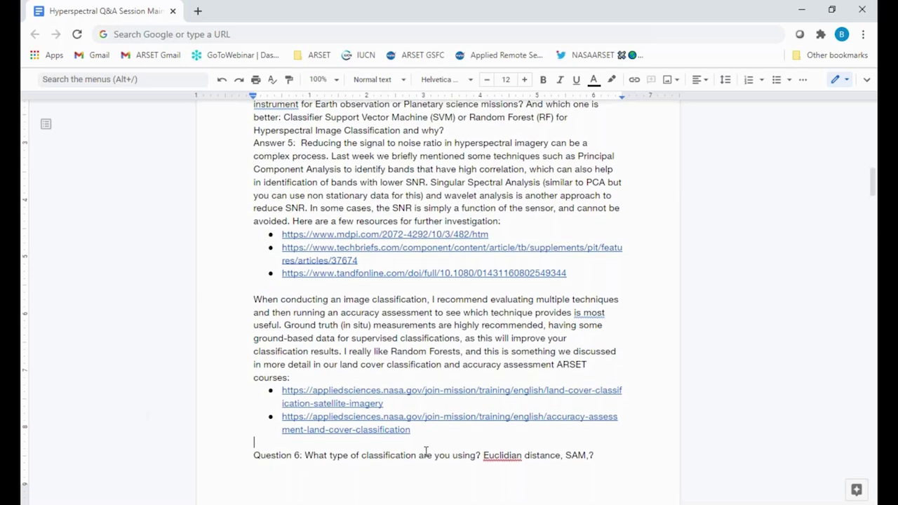
scroll(425, 452, "down", 6)
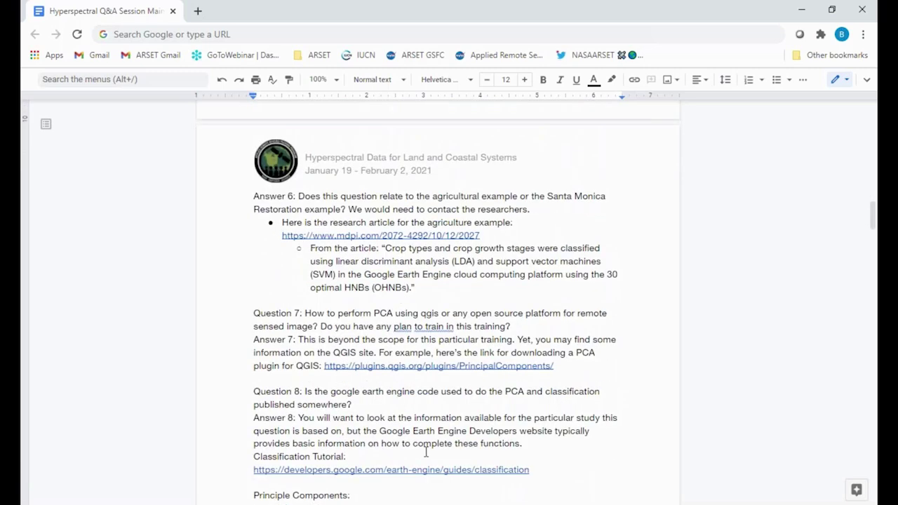
scroll(426, 452, "up", 1)
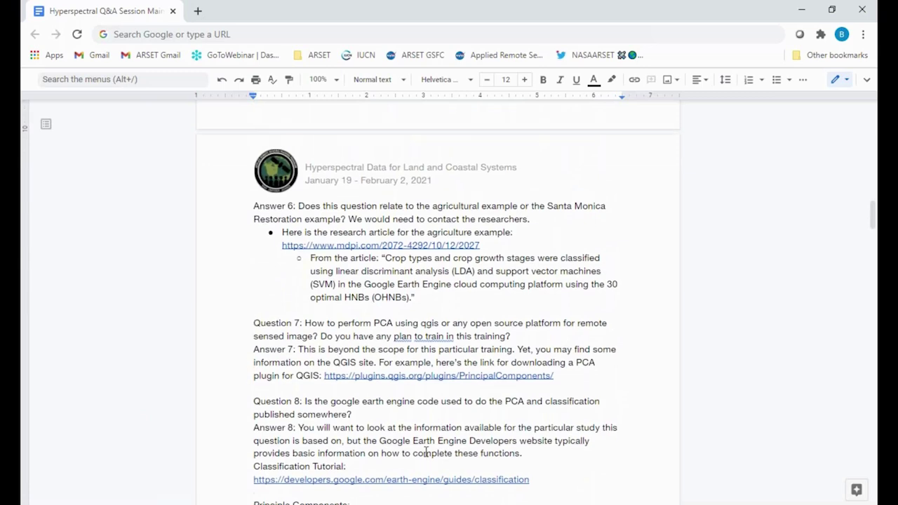
scroll(425, 452, "up", 1)
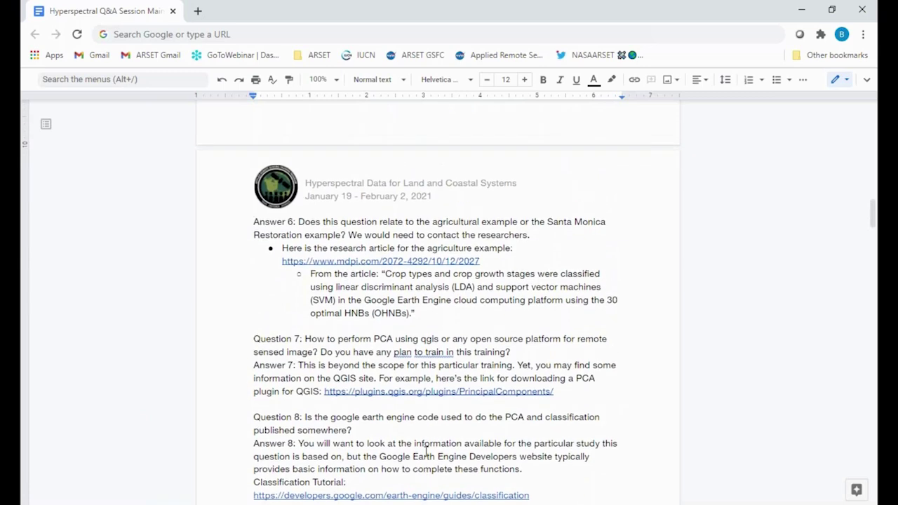
scroll(425, 452, "up", 2)
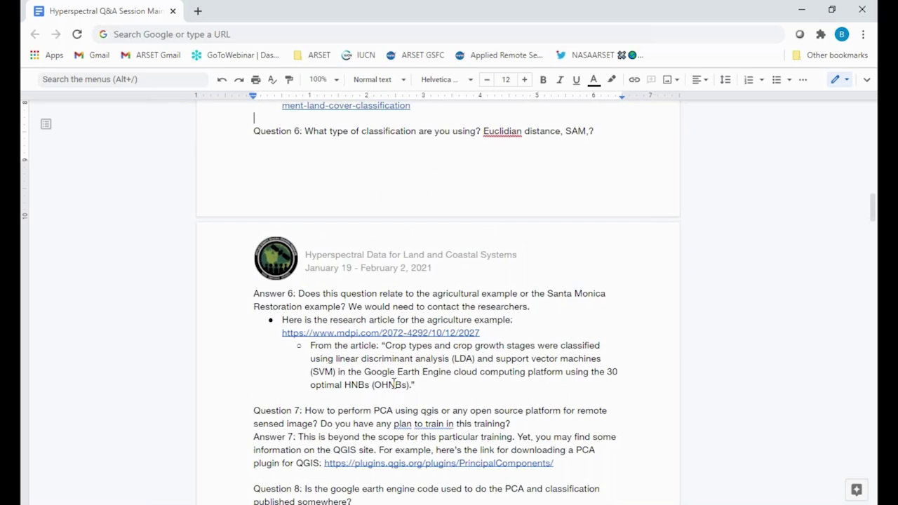
left_click(287, 319)
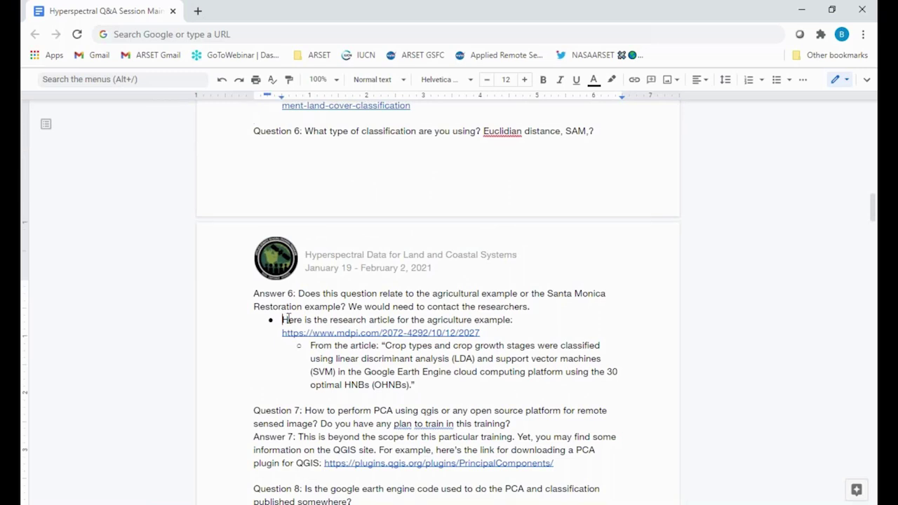
left_click_drag(286, 319, 485, 334)
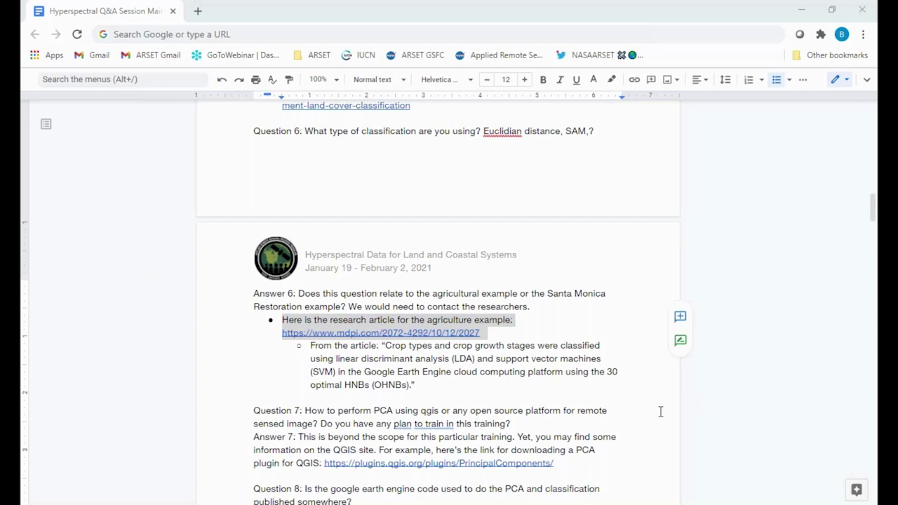
Step: In Question 7, capitalize QGIS, change 'train in' to 'train on', and add 'in this' before 'training?'
left_click(440, 413)
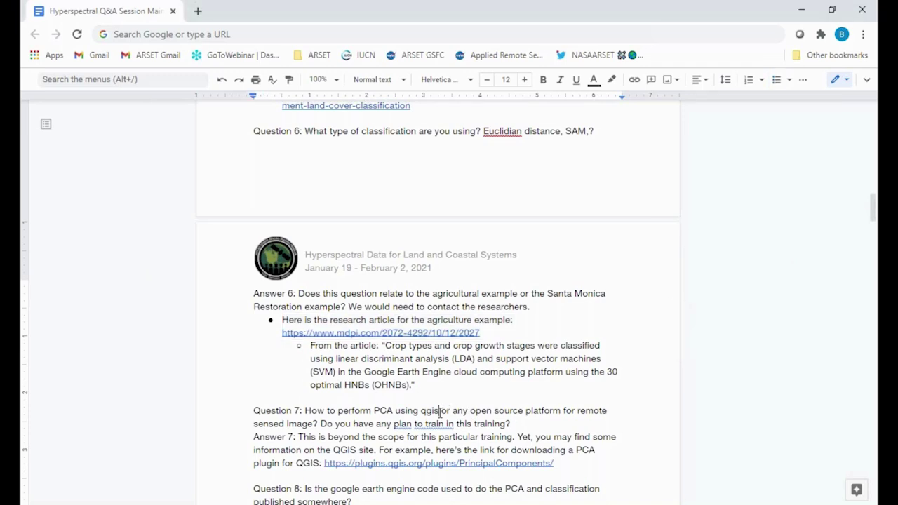
key("BackSpace")
key("BackSpace")
key("BackSpace")
key("BackSpace")
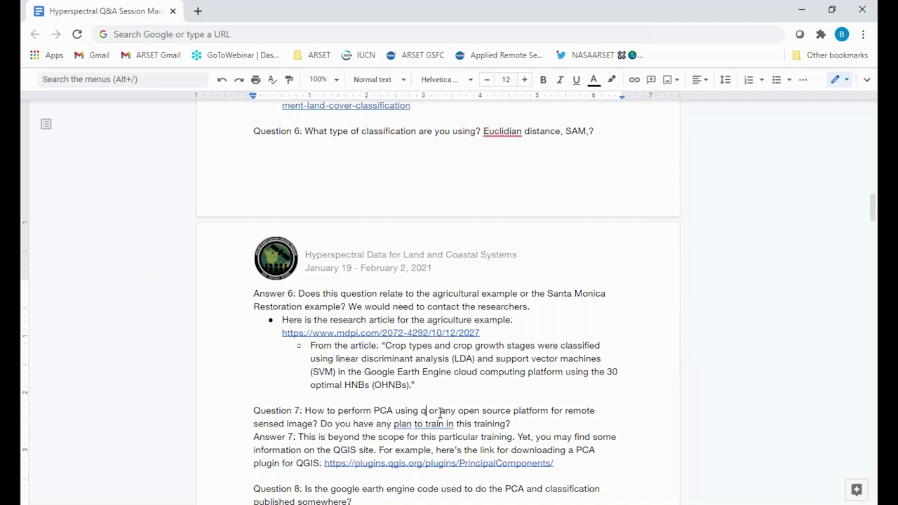
type("QGIS")
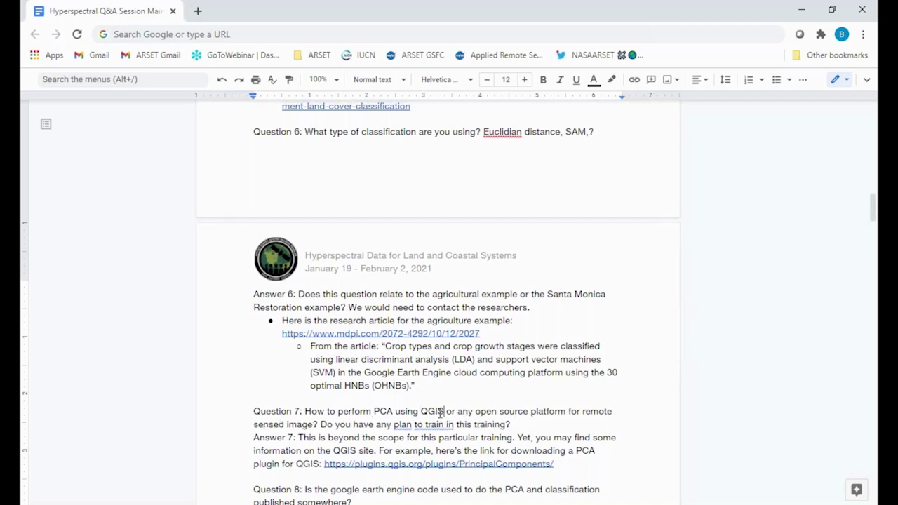
scroll(441, 412, "up", 1)
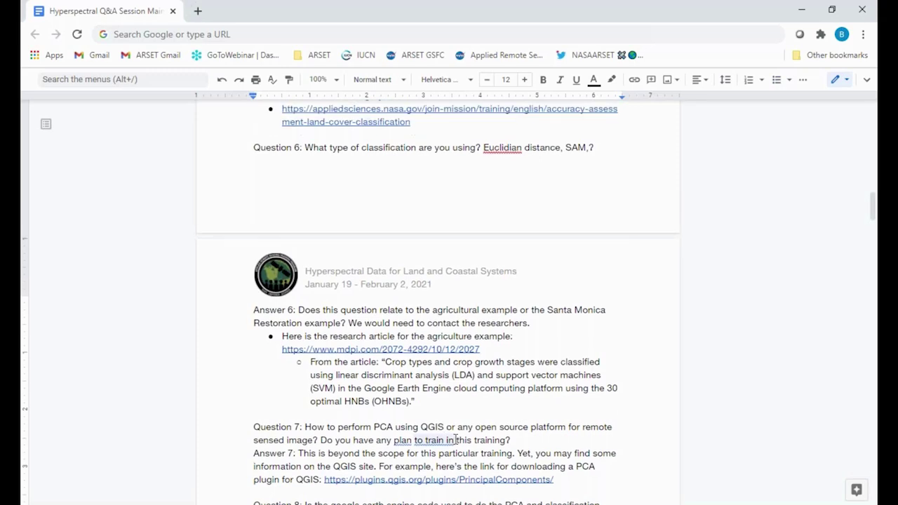
key("BackSpace")
key("BackSpace")
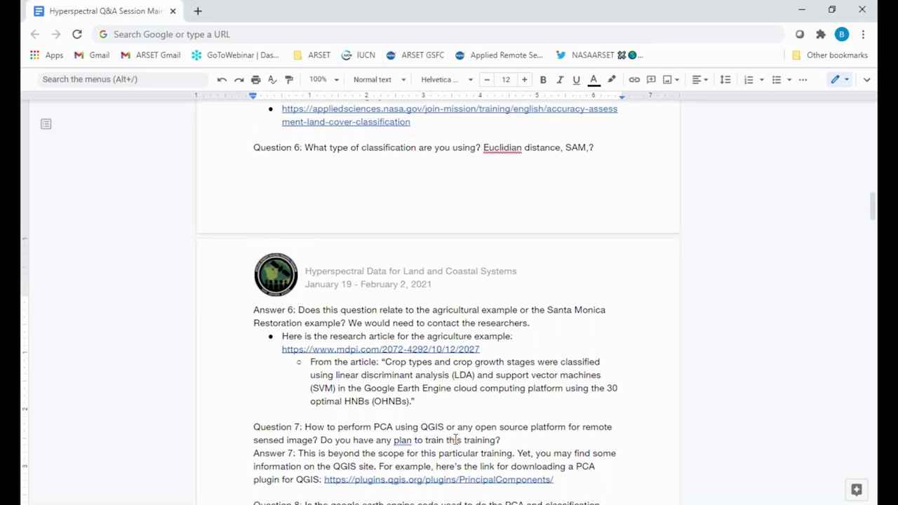
type("or")
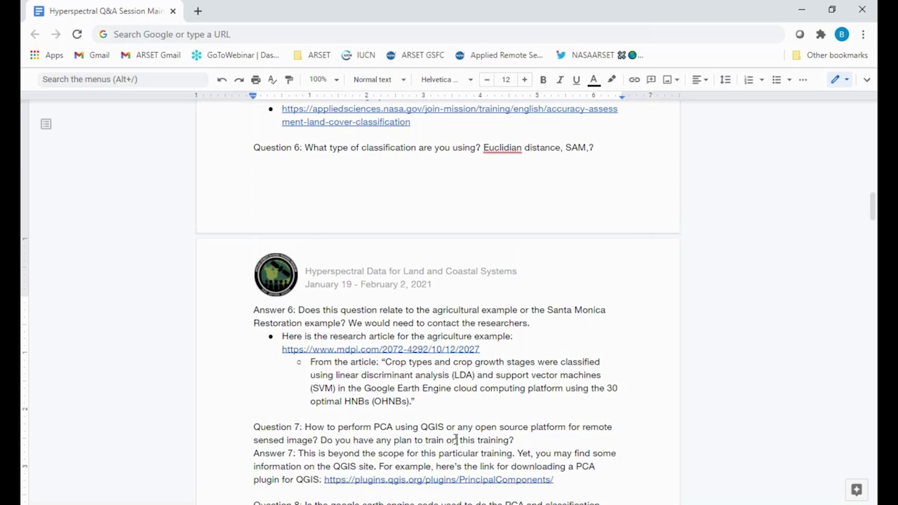
key("BackSpace")
type("n")
left_click(478, 440)
type("in this")
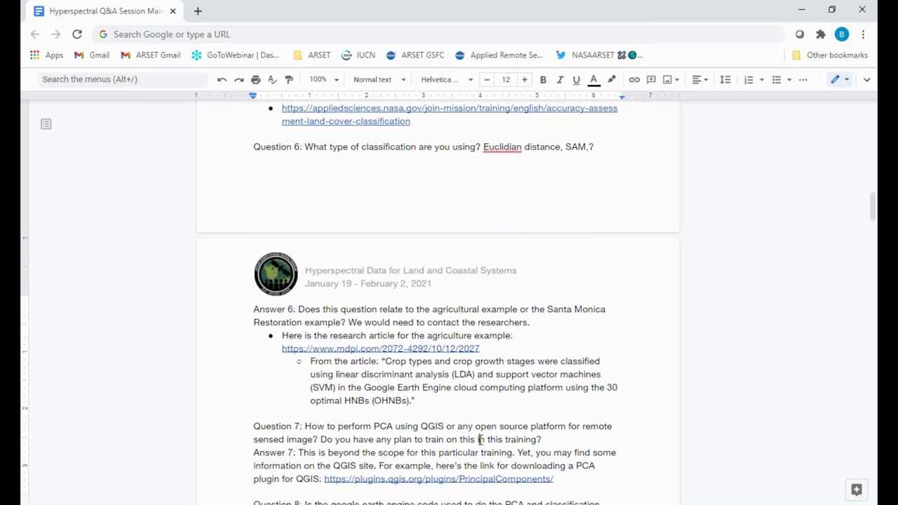
scroll(481, 440, "down", 3)
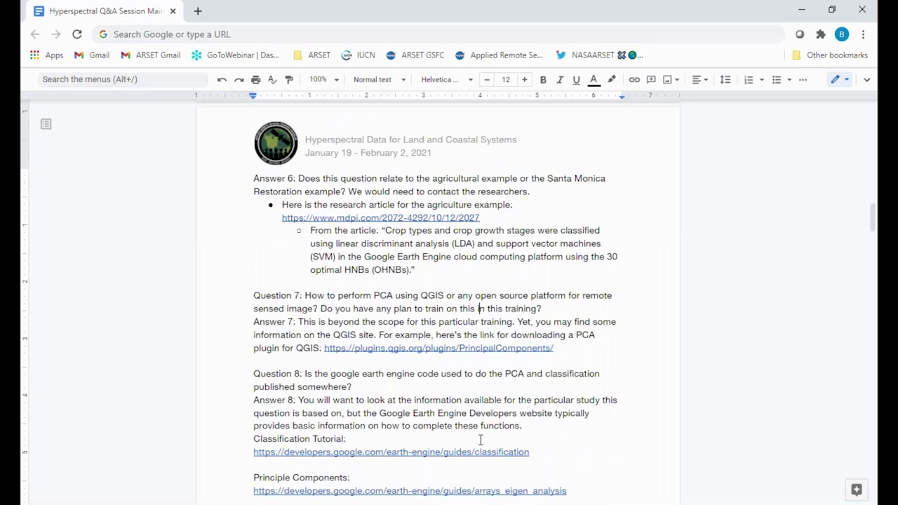
scroll(481, 439, "down", 2)
left_click_drag(480, 241, 579, 255)
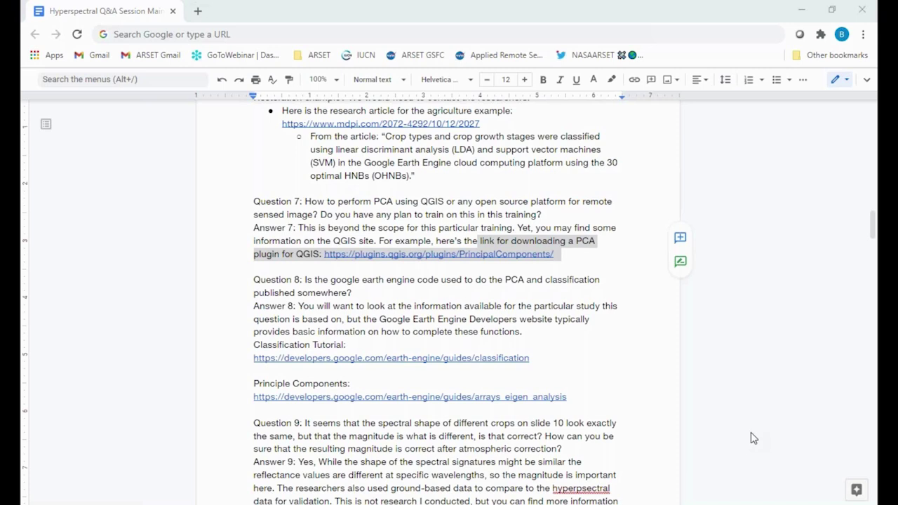
left_click(632, 419)
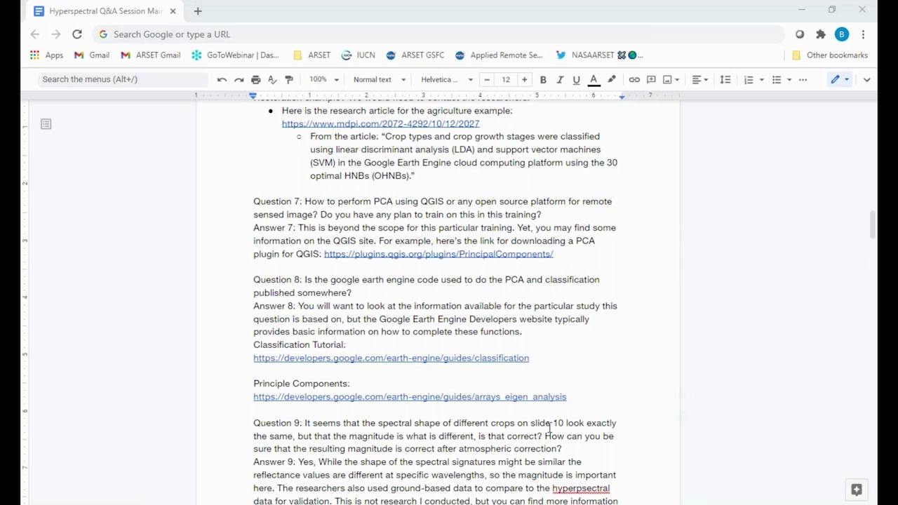
left_click(416, 350)
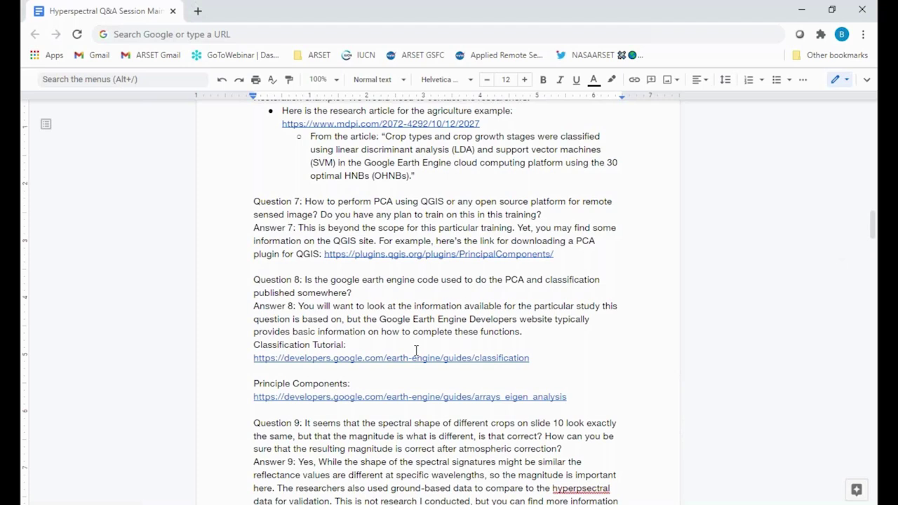
left_click(424, 298)
left_click_drag(255, 345, 599, 397)
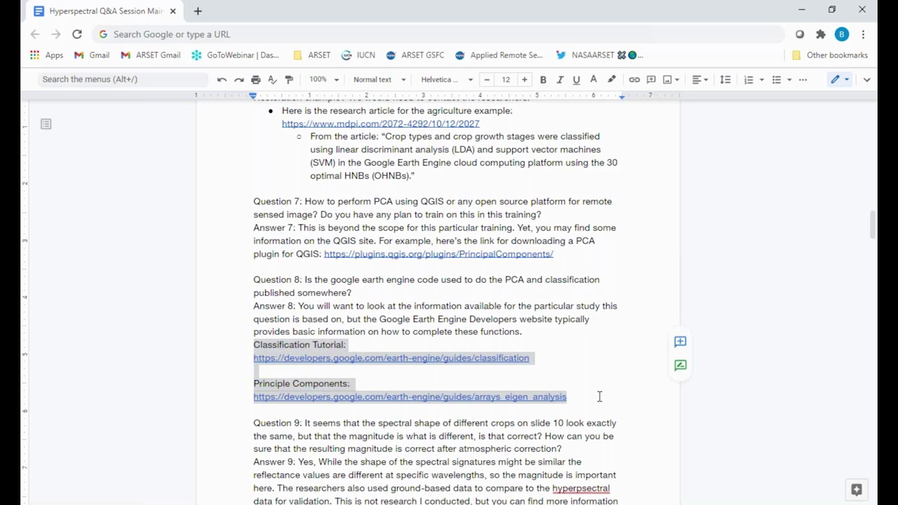
left_click(600, 397)
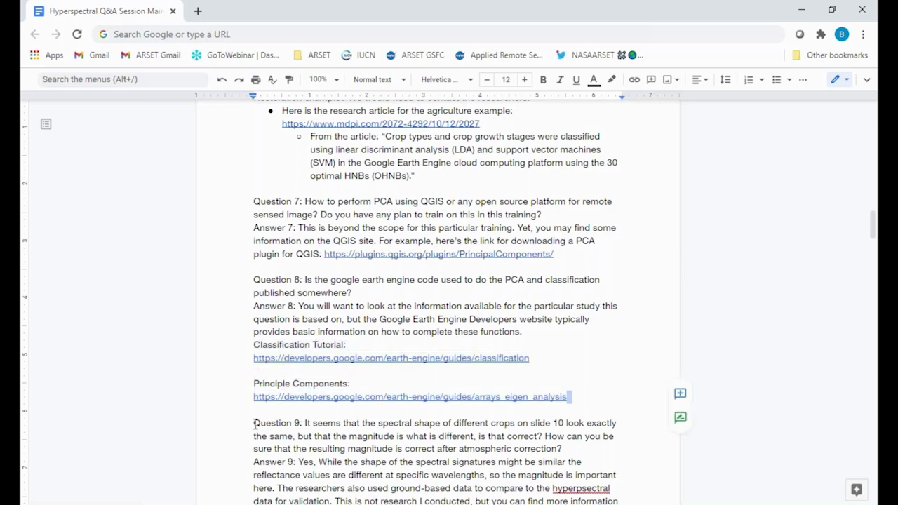
left_click(255, 423)
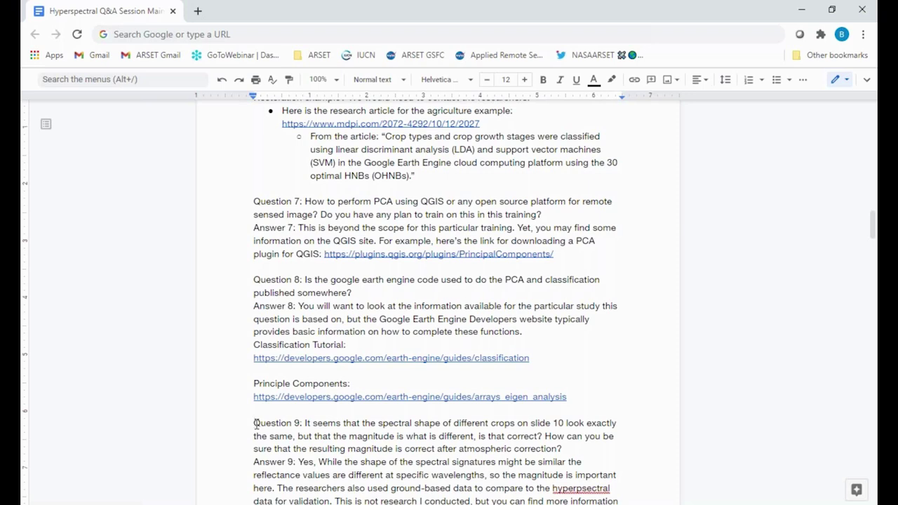
scroll(256, 423, "down", 1)
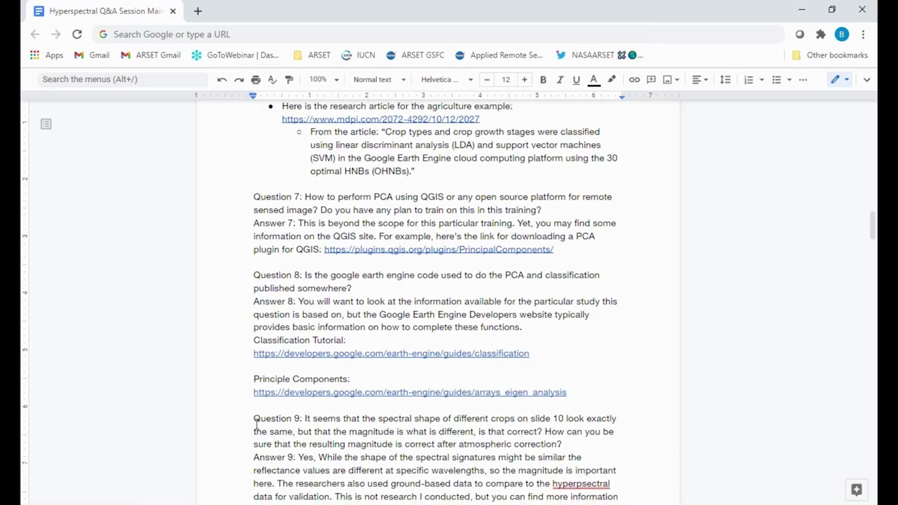
scroll(256, 423, "down", 3)
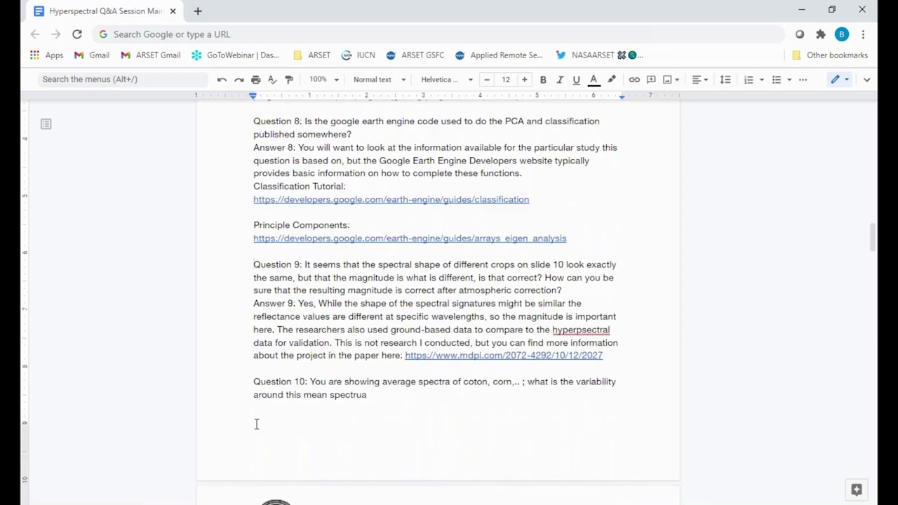
scroll(256, 424, "down", 1)
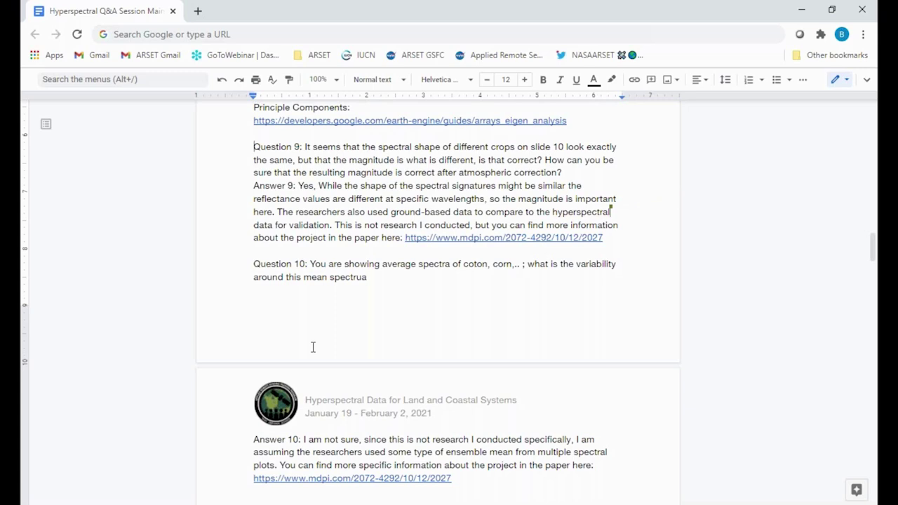
left_click(261, 250)
key("Return")
key("Up")
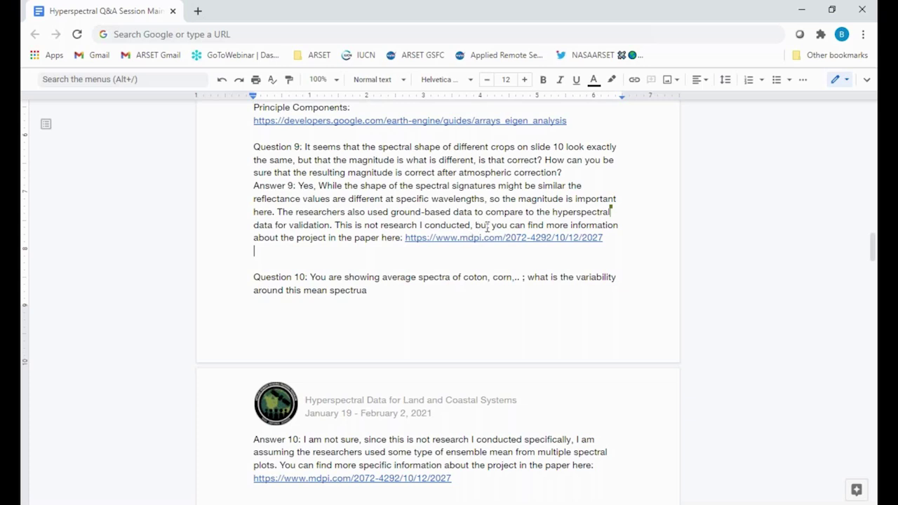
left_click_drag(494, 229, 640, 246)
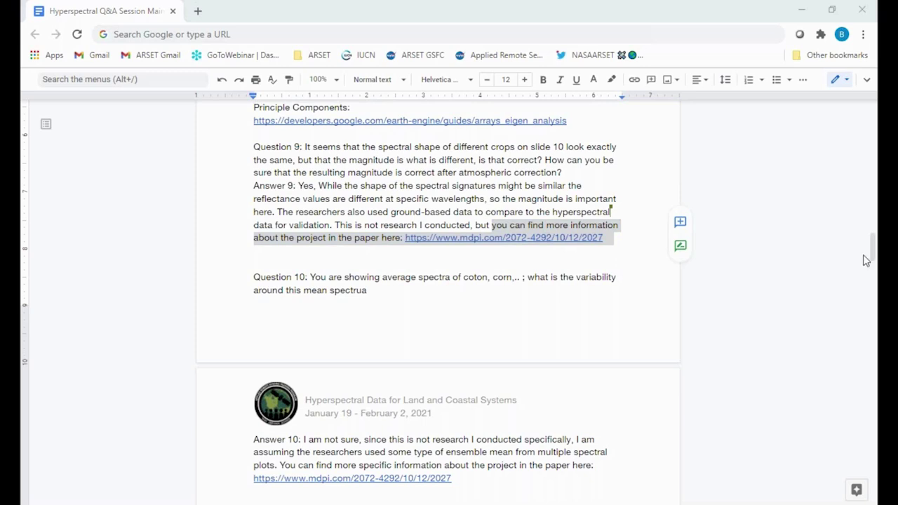
left_click(527, 338)
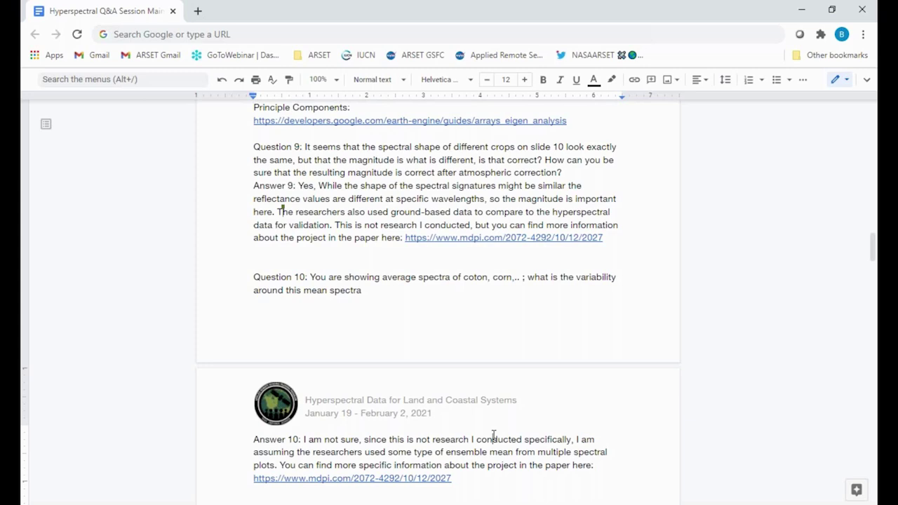
left_click(485, 466)
scroll(477, 478, "down", 1)
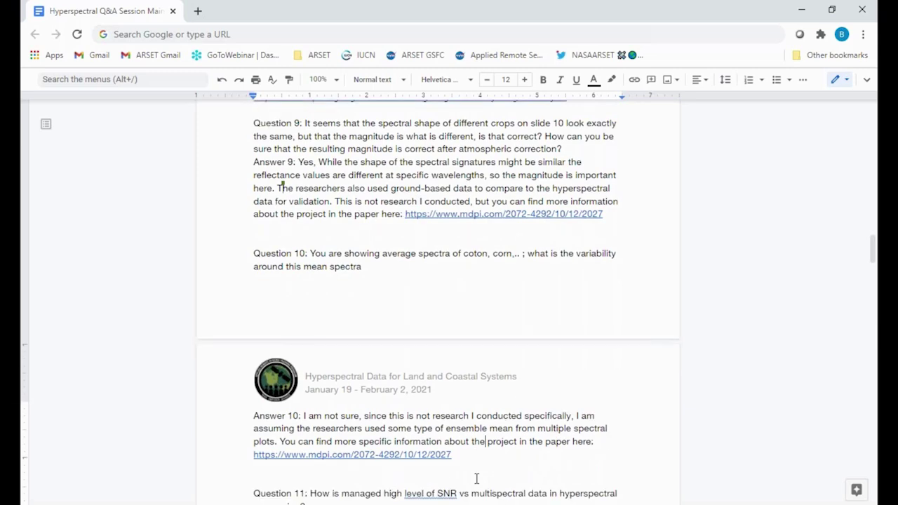
scroll(477, 479, "down", 5)
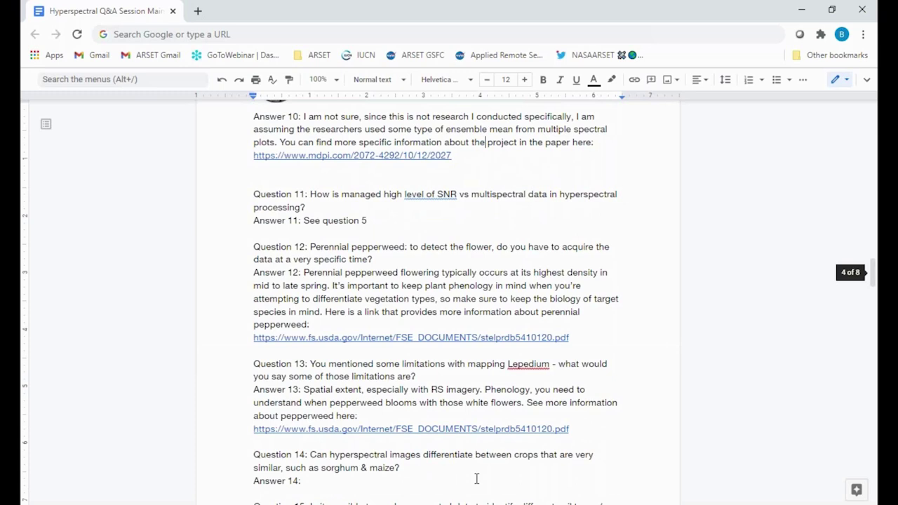
scroll(477, 478, "down", 1)
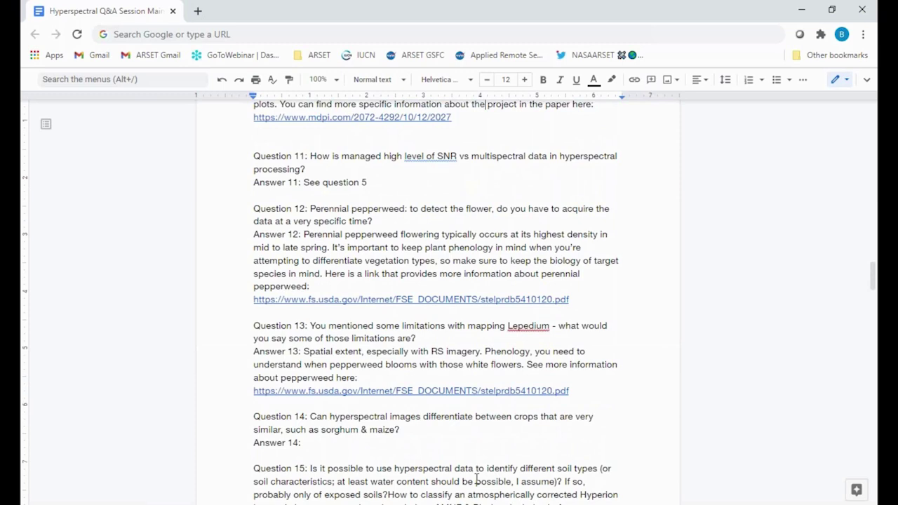
scroll(476, 480, "up", 3)
scroll(472, 431, "up", 1)
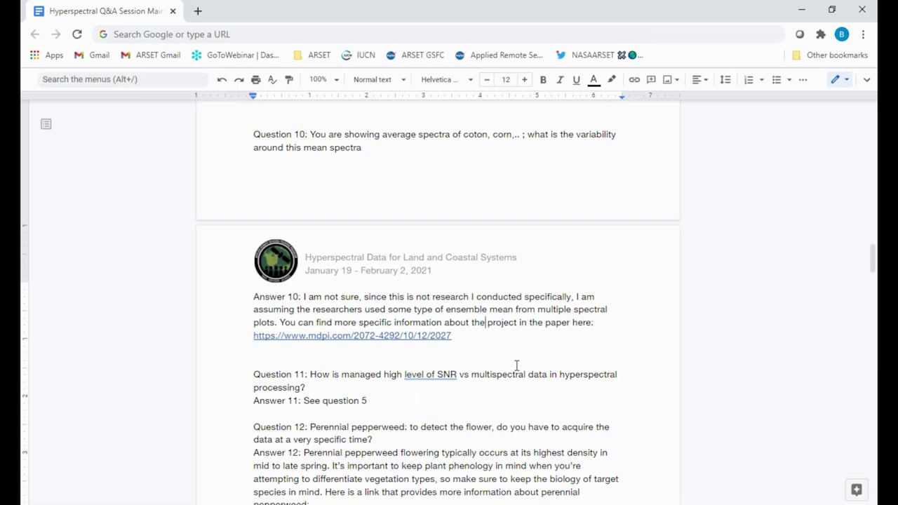
left_click(448, 312)
left_click_drag(454, 321, 493, 343)
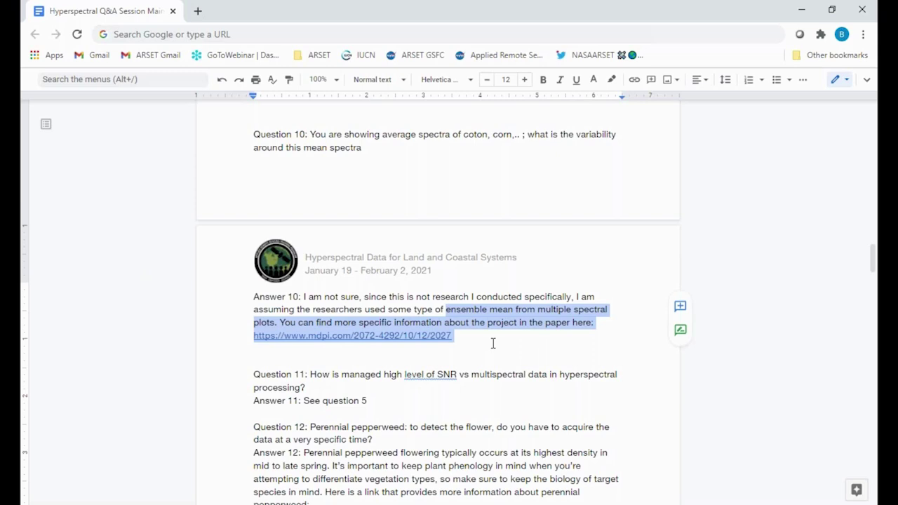
left_click_drag(490, 309, 459, 336)
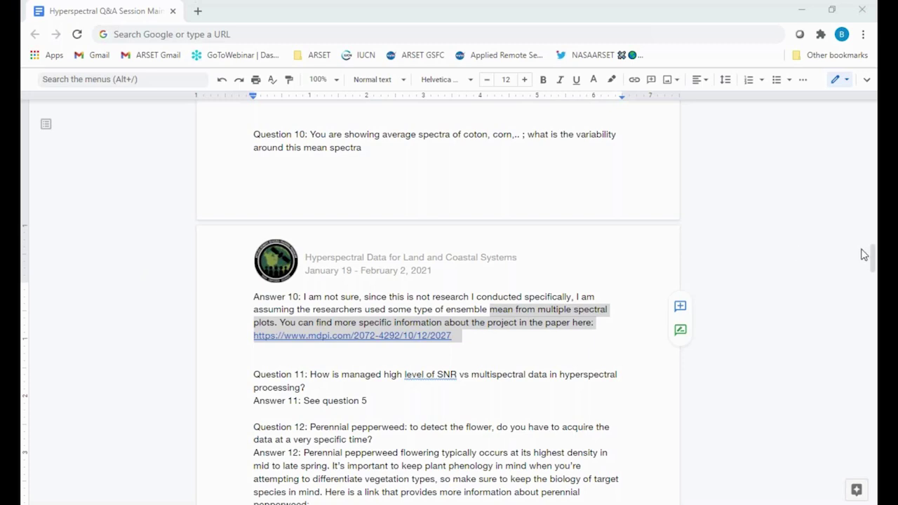
left_click(483, 326)
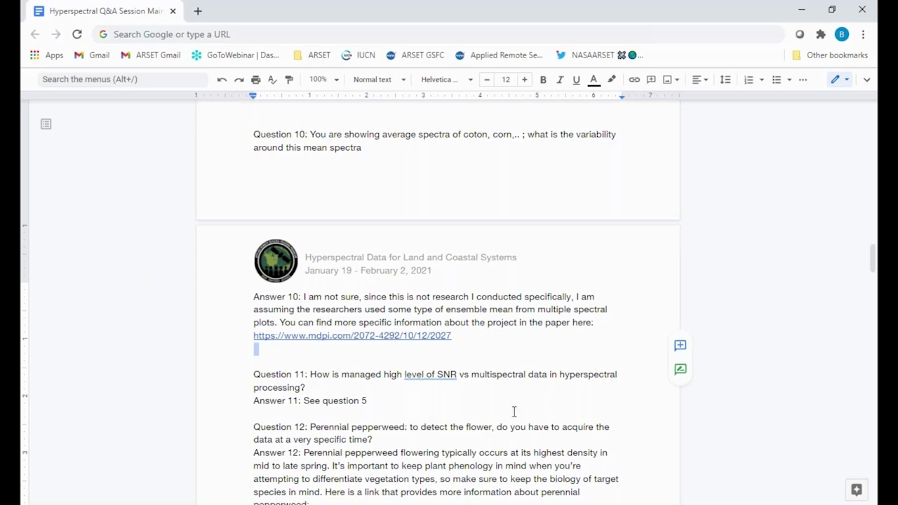
left_click(404, 430)
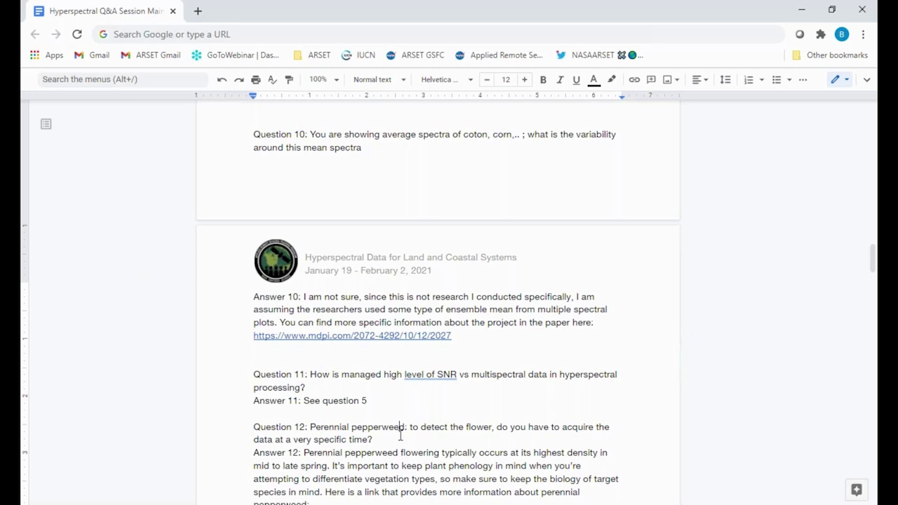
left_click(397, 438)
Step: Select the further-information text and links in Answers 12 and 13, then move to Answer 14's end
scroll(397, 438, "down", 5)
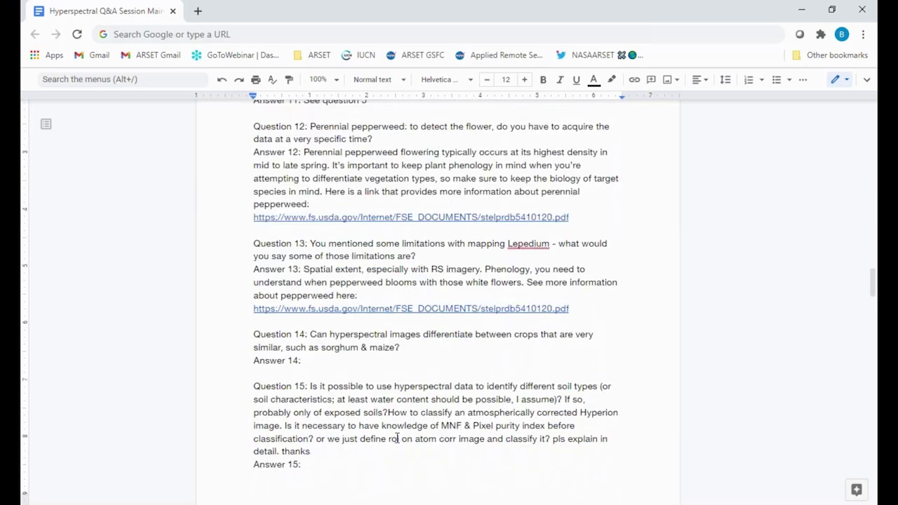
scroll(397, 438, "up", 1)
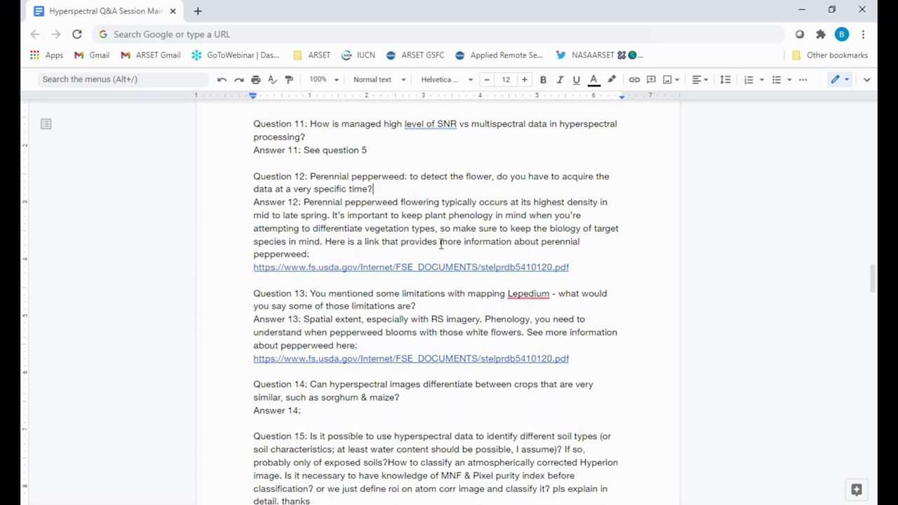
left_click_drag(440, 243, 526, 258)
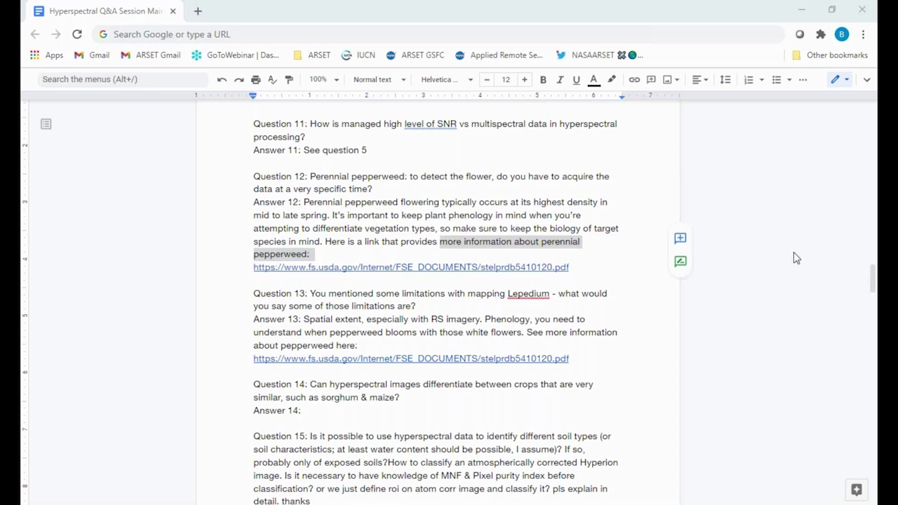
left_click_drag(440, 241, 595, 268)
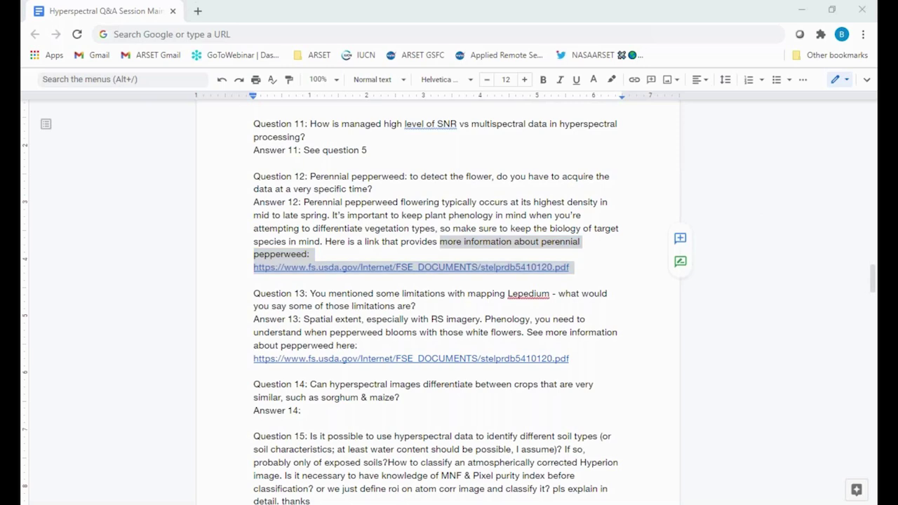
left_click(866, 260)
left_click(546, 333)
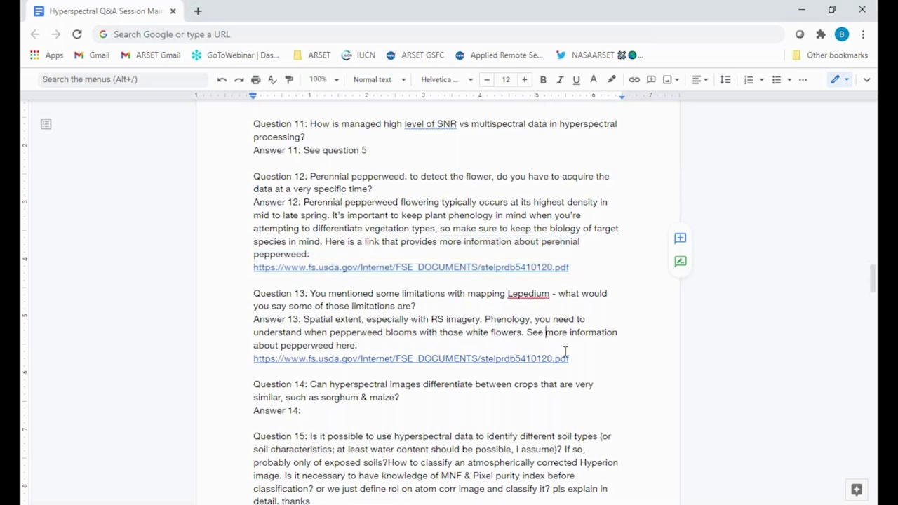
left_click(590, 357, "shift")
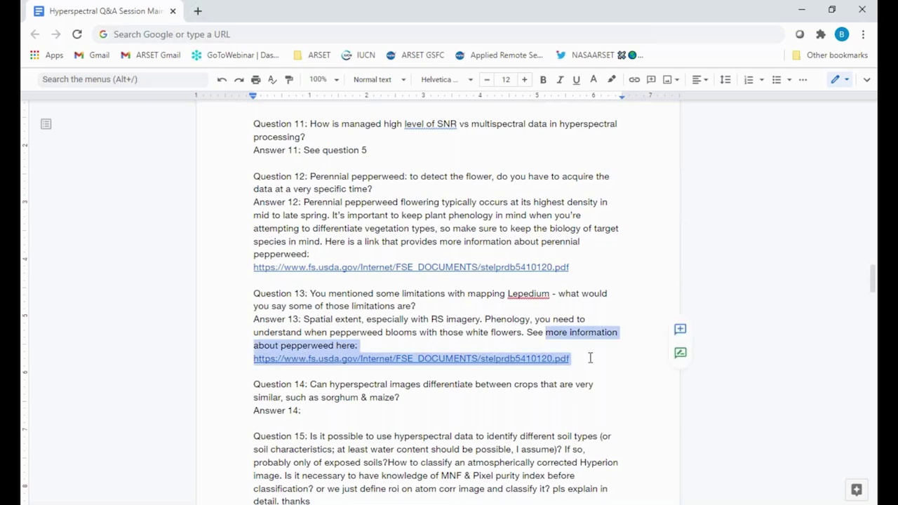
left_click(402, 397)
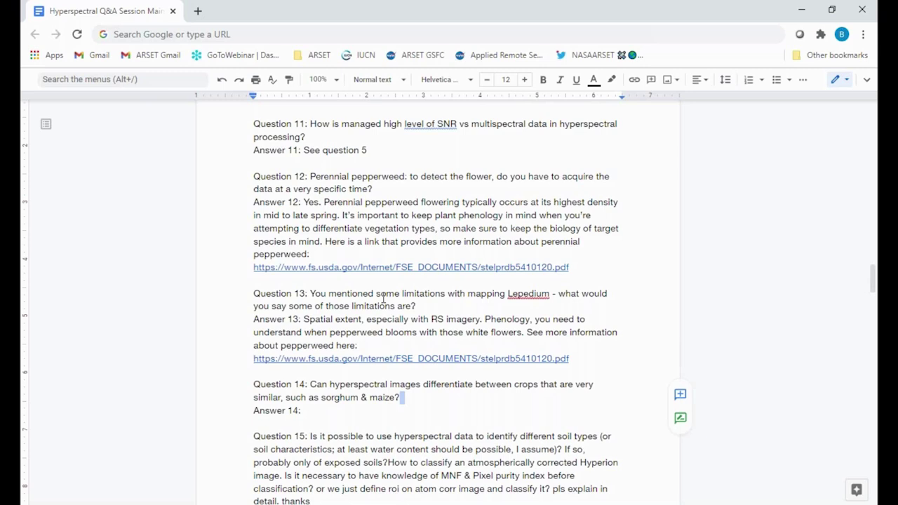
left_click(343, 414)
Step: Prefix Answer 13's spatial extent limitation with '#1:' and add a blank line after its pepperweed link
type("#1")
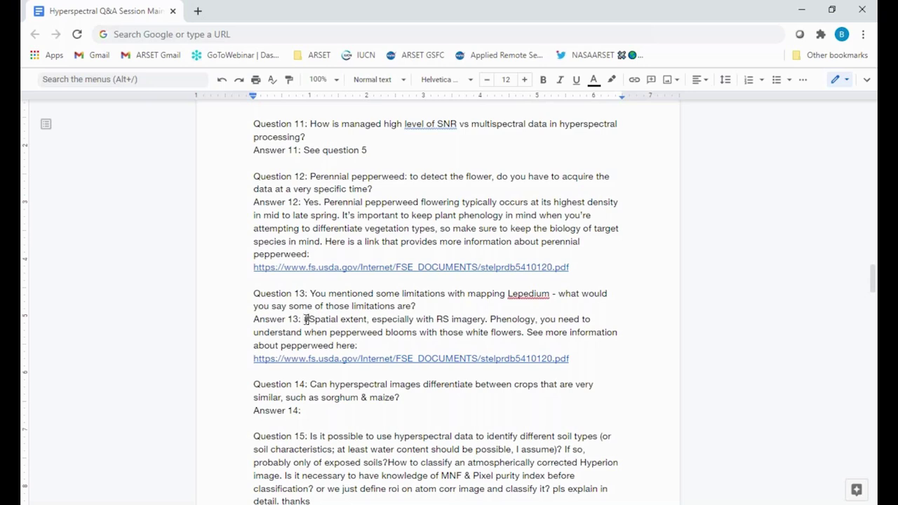
type(": #1")
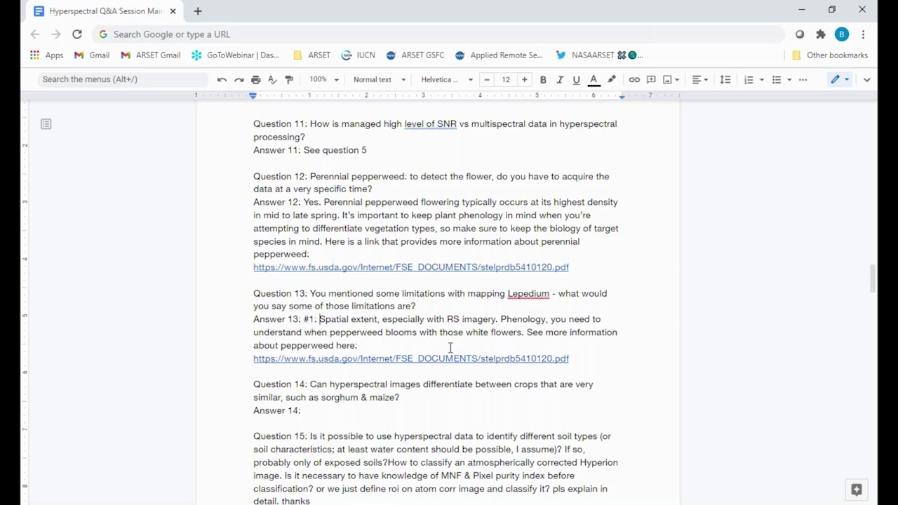
left_click(585, 362)
key("Return")
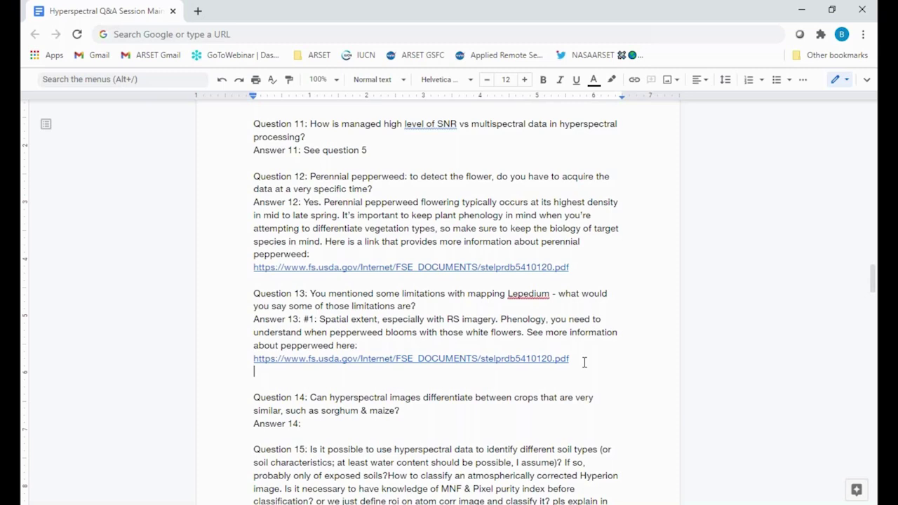
left_click(386, 422)
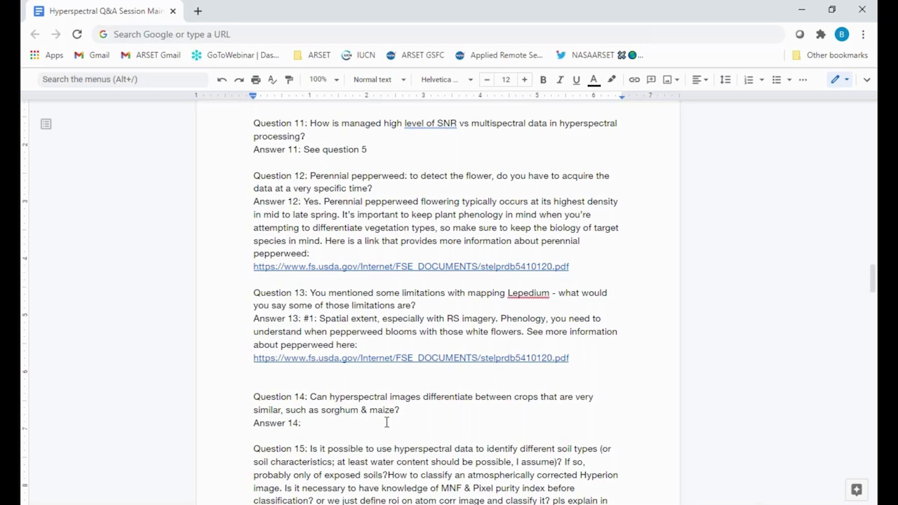
left_click(386, 423)
scroll(386, 422, "down", 5)
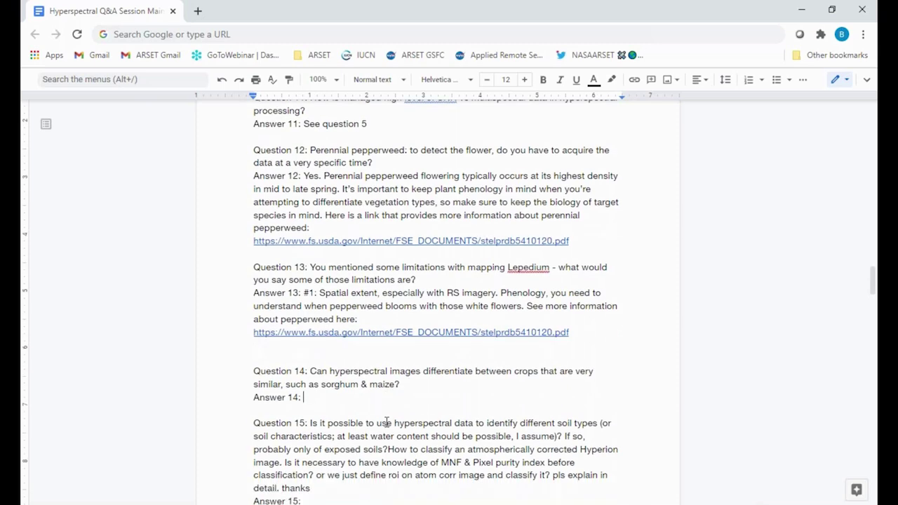
scroll(350, 202, "down", 1)
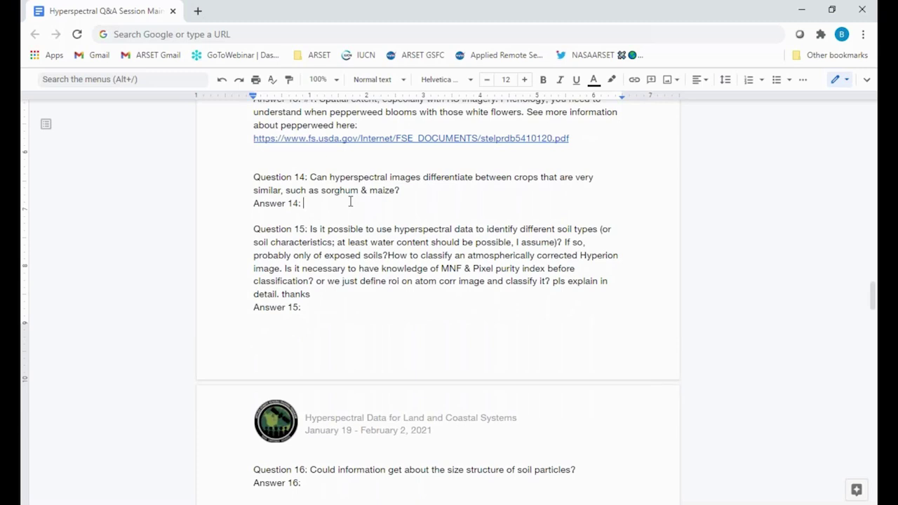
Step: Write in Answer 14 that optical data isn't most useful for spectrally similar plants, fixing 'nnot'
type("I guess no given how")
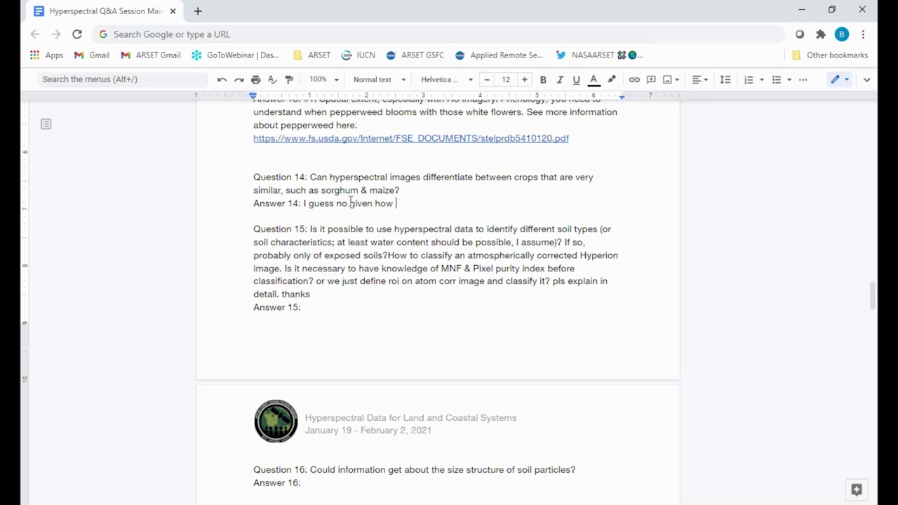
type(" similar they are. If you h")
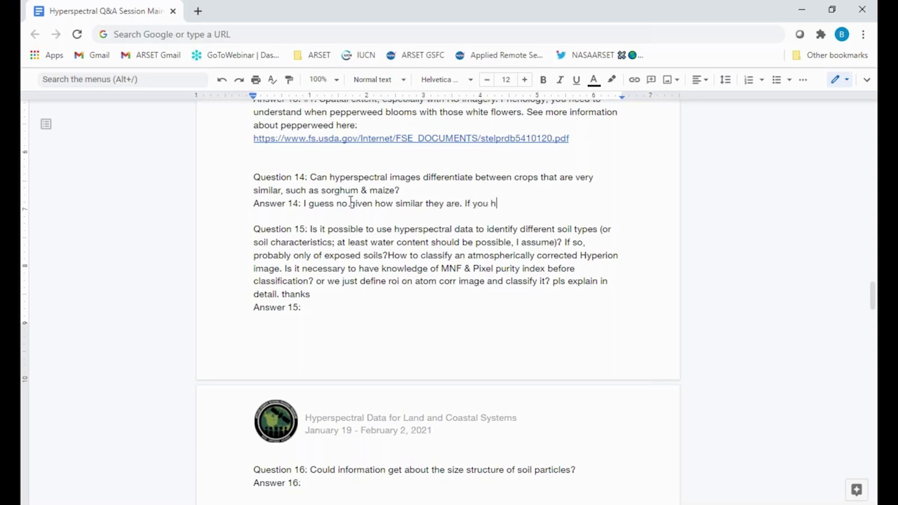
type("av")
type("e plants that are so spectrally similar, optic")
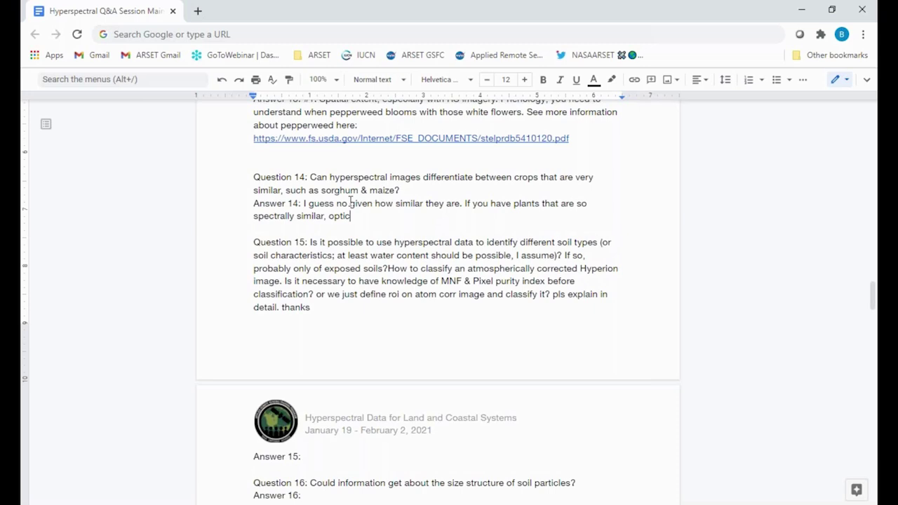
type("al data will nnot be the ")
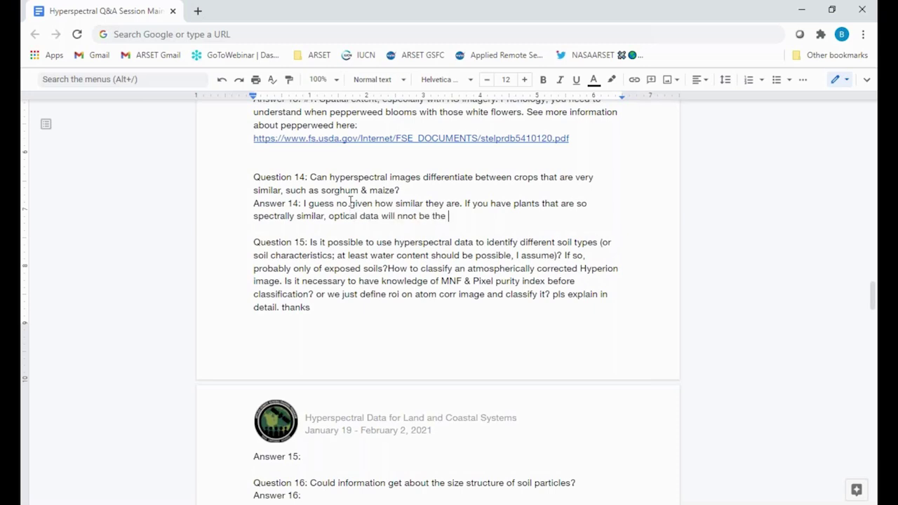
type("most useful.")
left_click(405, 216)
key("BackSpace")
left_click(503, 218)
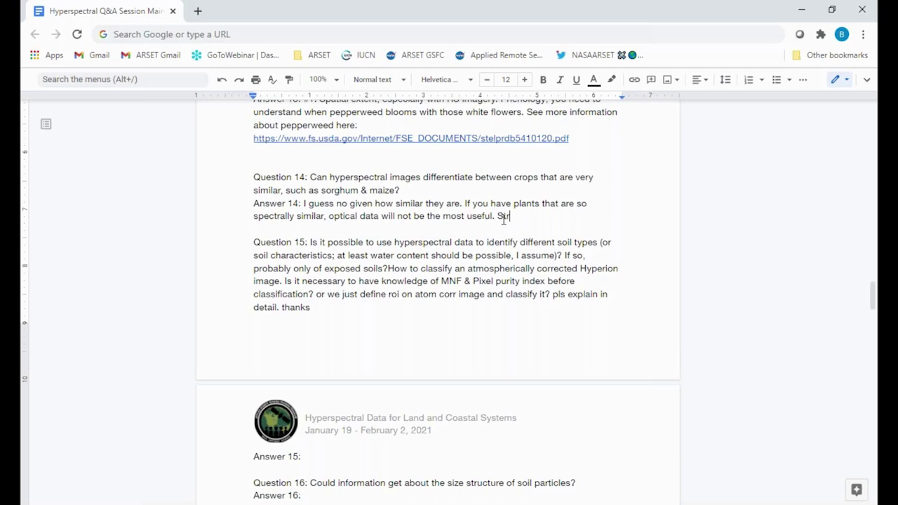
Step: Add that structurally different crops (height differences, etc) can possibly be identified with SAR data
type("ucturally different crops c")
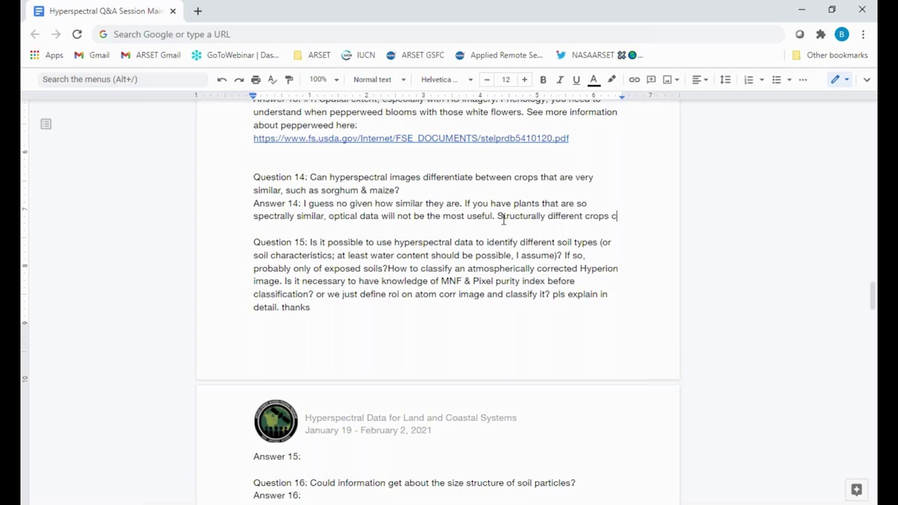
type("an ")
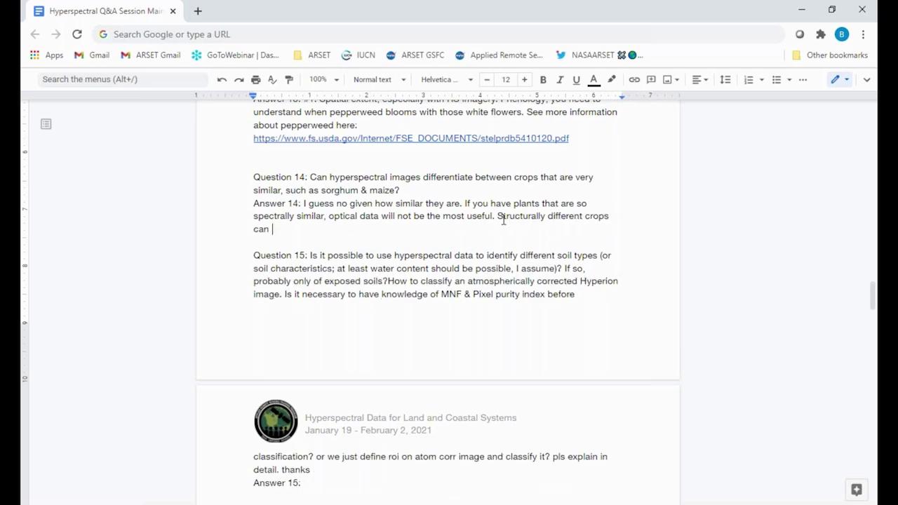
type("possibly be ")
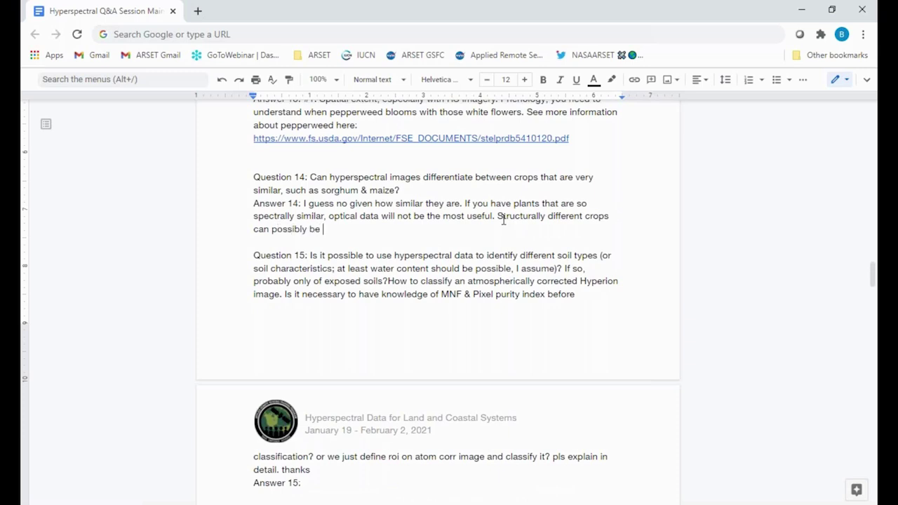
type("identified wi")
type("th SAR data.")
left_click(256, 230)
type("(height differences, etc)")
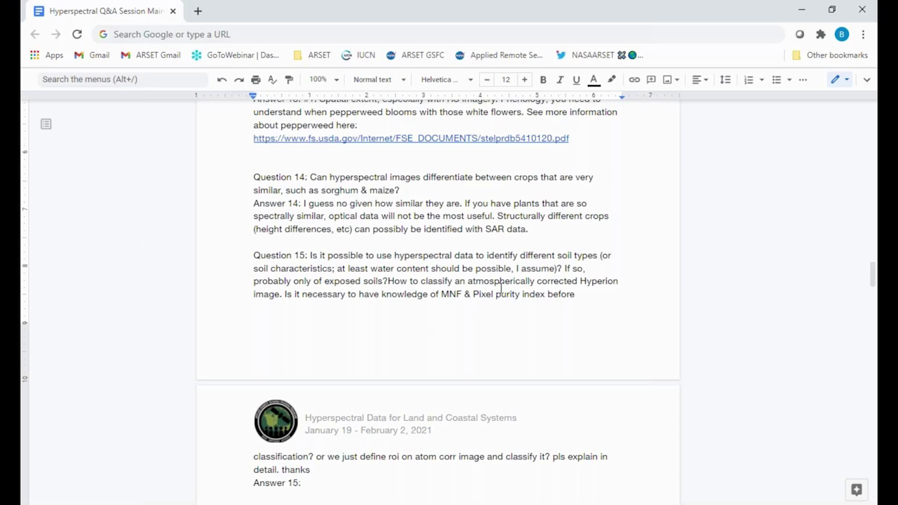
left_click(552, 229)
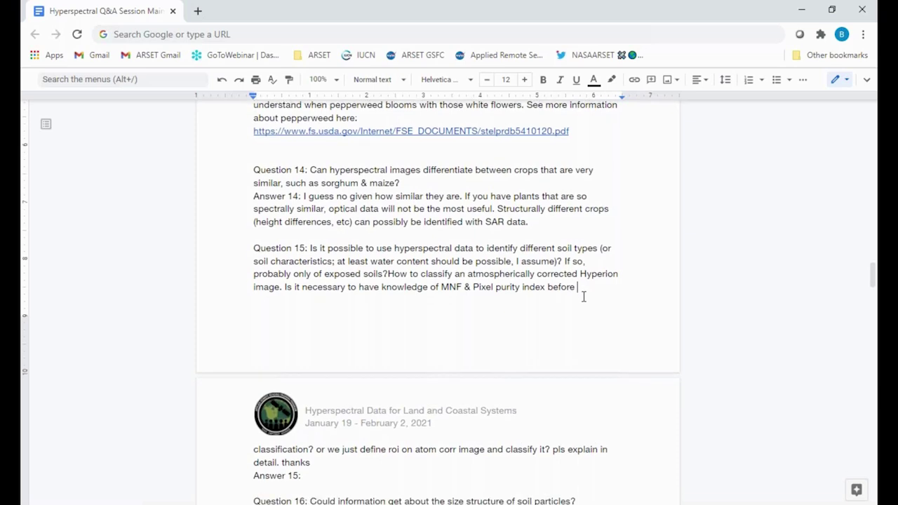
Step: Scroll to the next page and place the caret right after 'Answer 15:' under the soil-types question
scroll(583, 296, "down", 3)
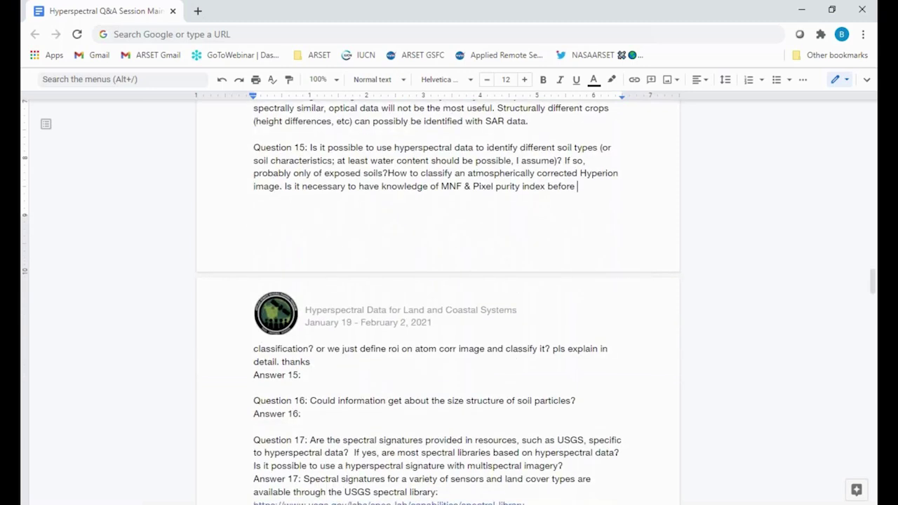
scroll(350, 302, "down", 1)
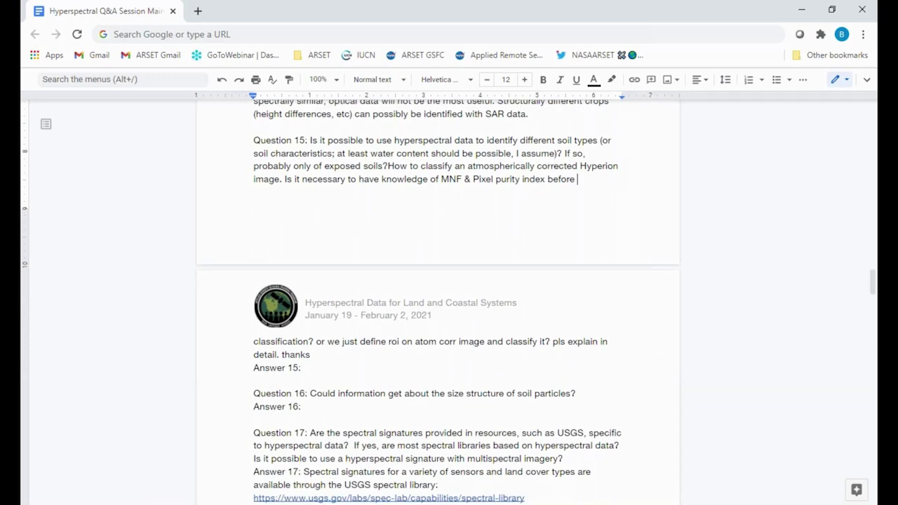
scroll(438, 301, "down", 1)
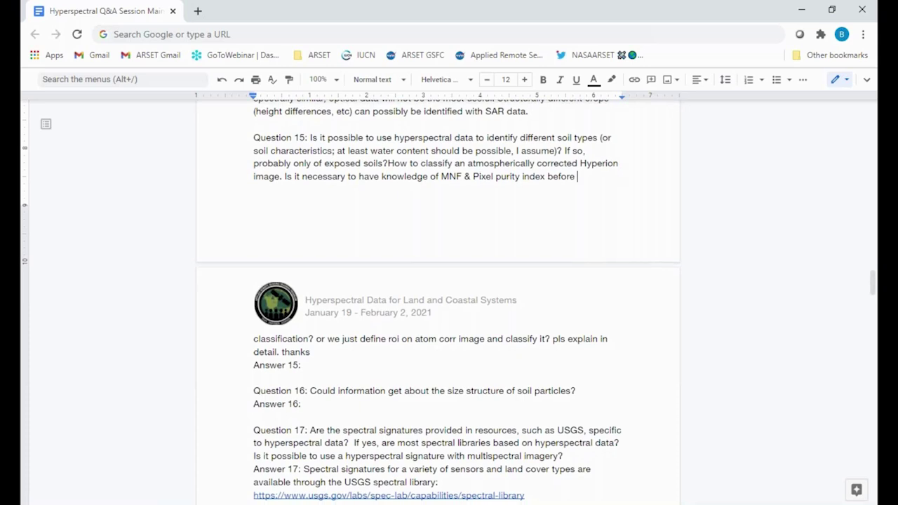
left_click(319, 365)
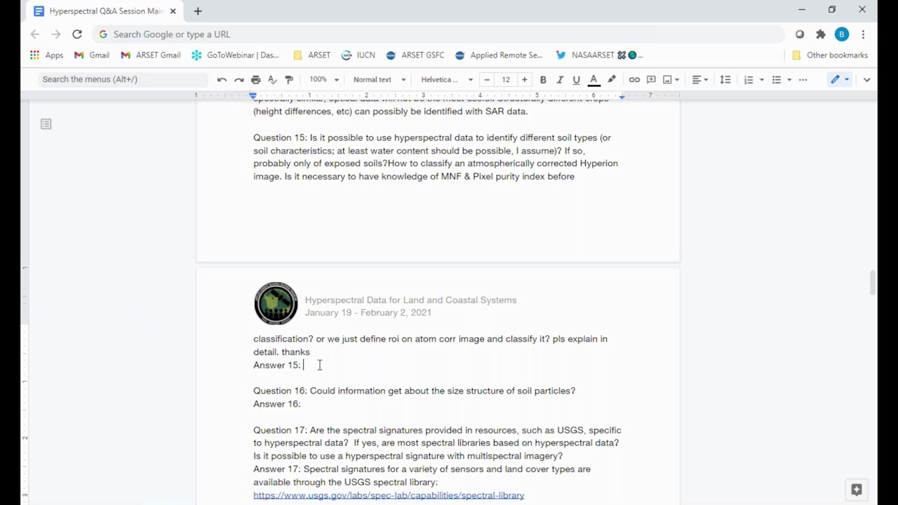
Step: Write that mineral deposit differences could be detected and SMAP or S1 suit soil moisture better
type("Soil potentially. Min")
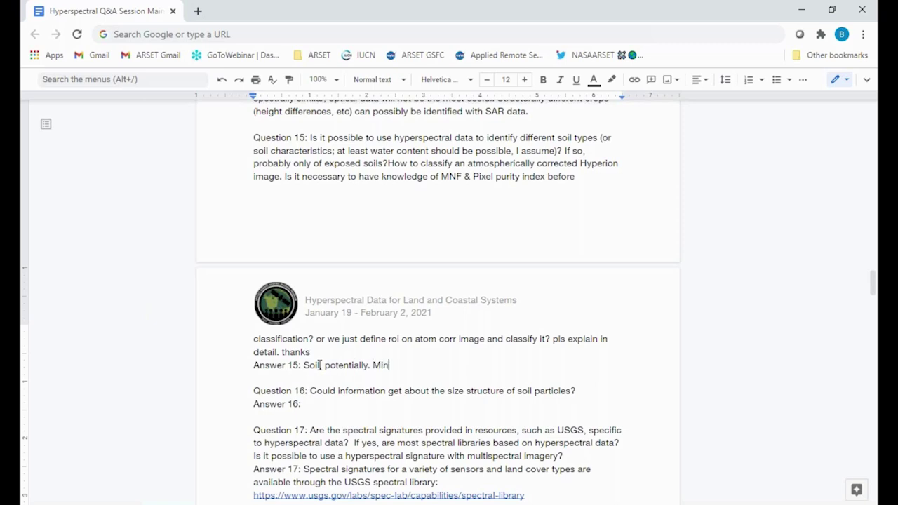
type("eral deposts")
key("BackSpace")
key("BackSpace")
key("BackSpace")
type("its i")
key("BackSpace")
key("BackSpace")
key("BackSpace")
type("differences ")
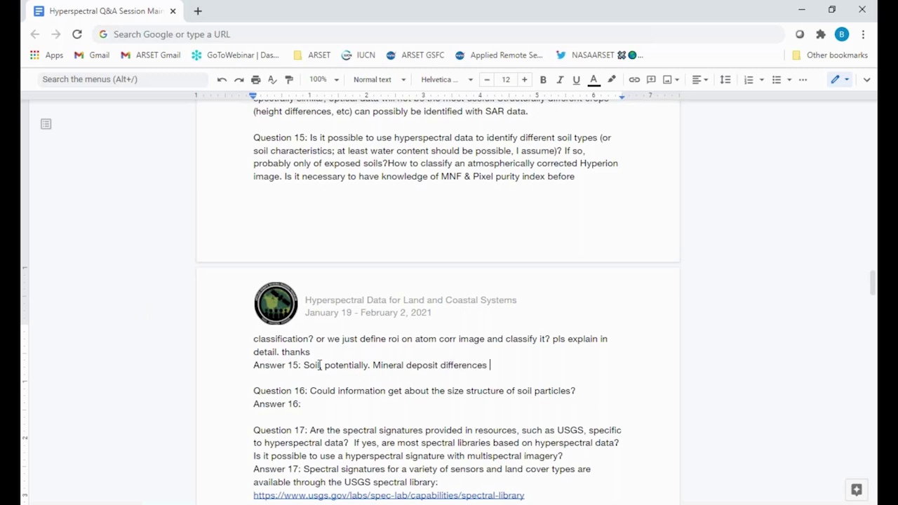
type("could be detected. ")
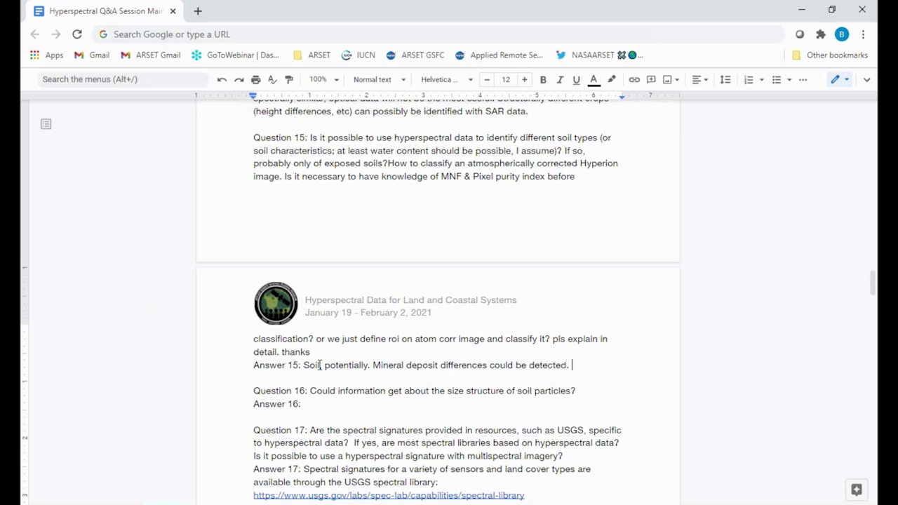
type("Hyper is not the best")
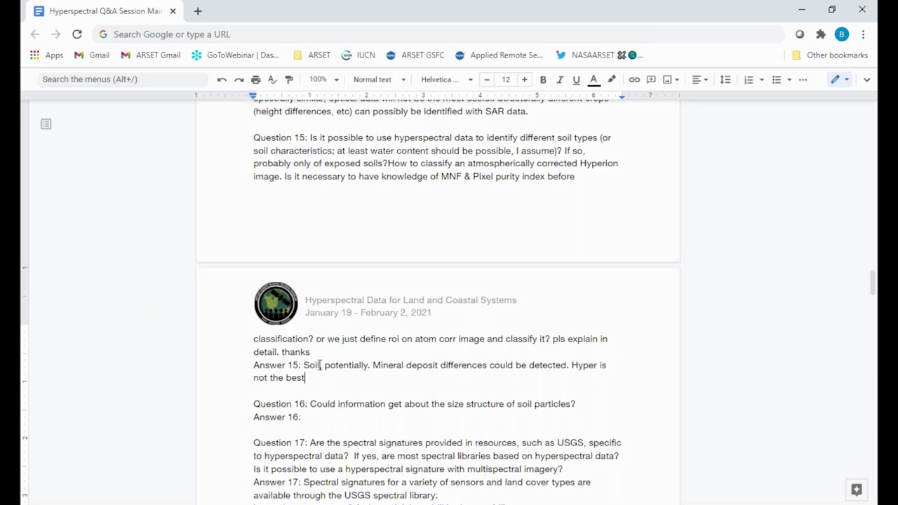
type(" for SM. SMAP or S1 ")
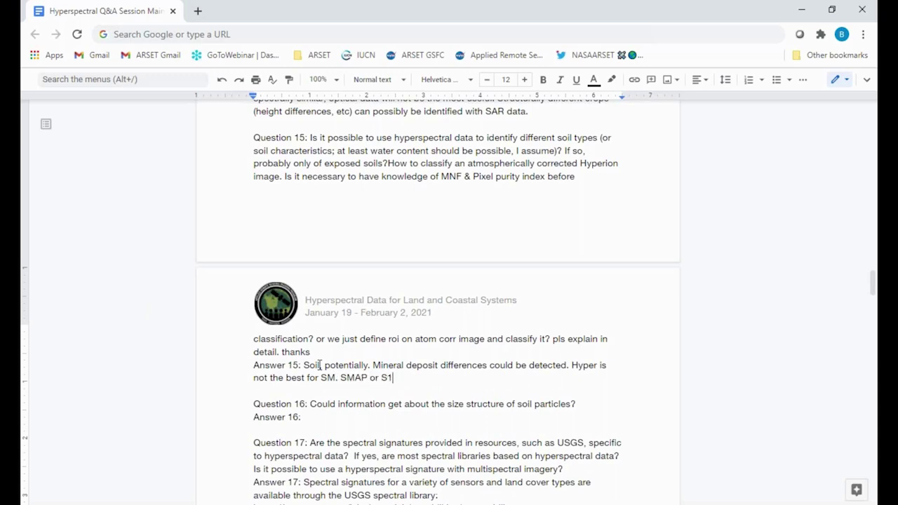
type("would be better. Ys, only exo")
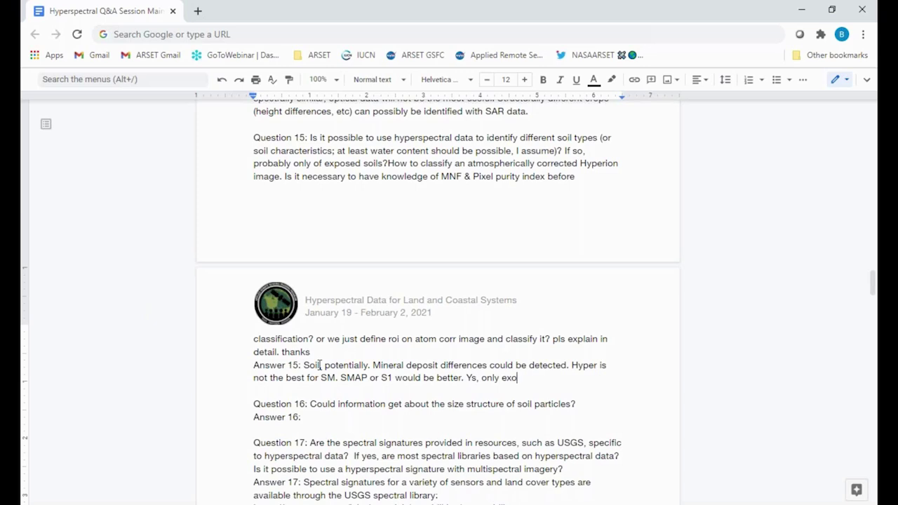
Step: Add that only exposed soils work, since optical data cannot penetrate vegetation to see soil
key("BackSpace")
type("posed soils. Optila dat")
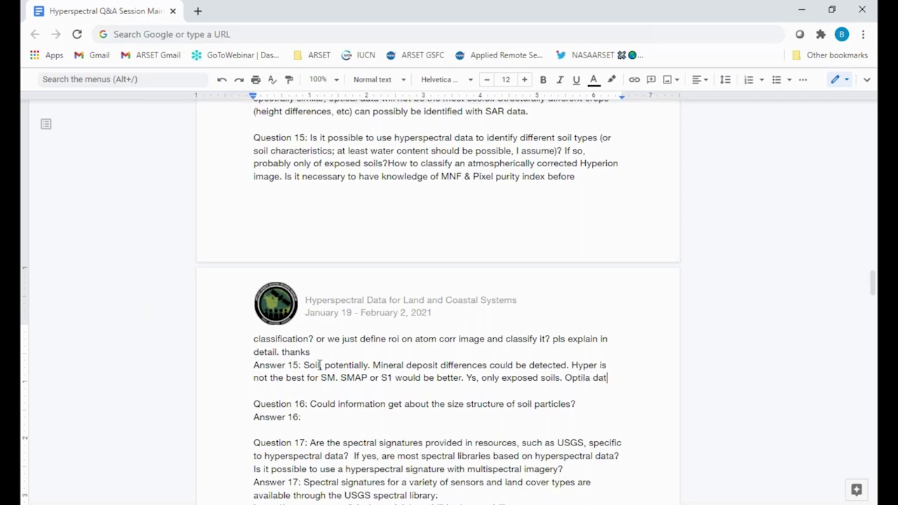
type("a cannot penetrate ")
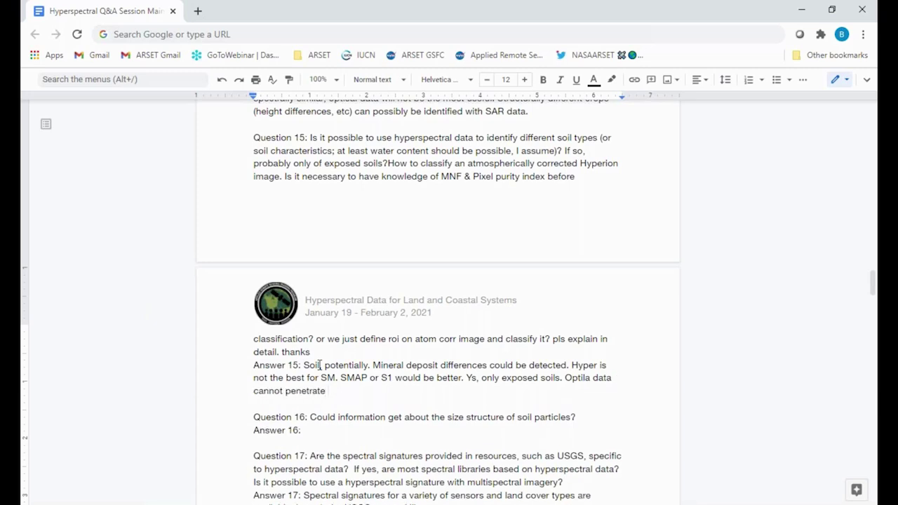
type("veg to see sp")
key("BackSpace")
type("oil beneath.")
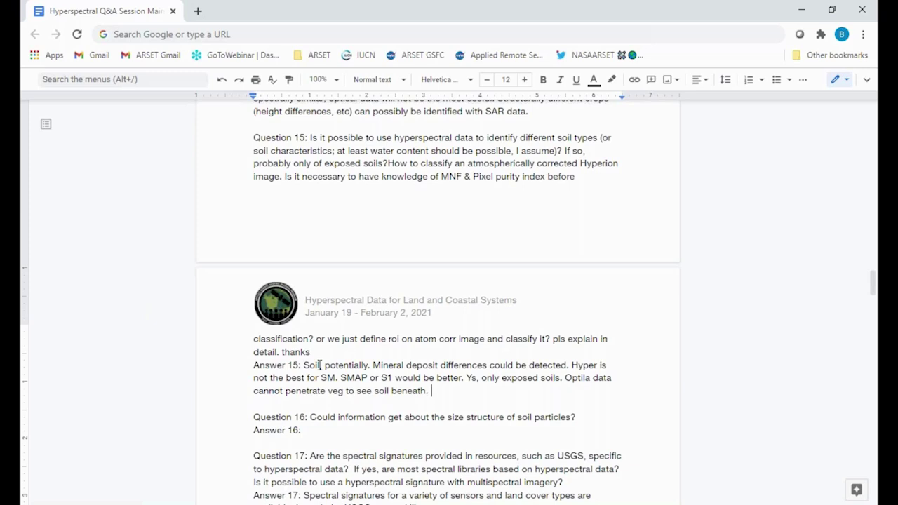
scroll(410, 362, "up", 1)
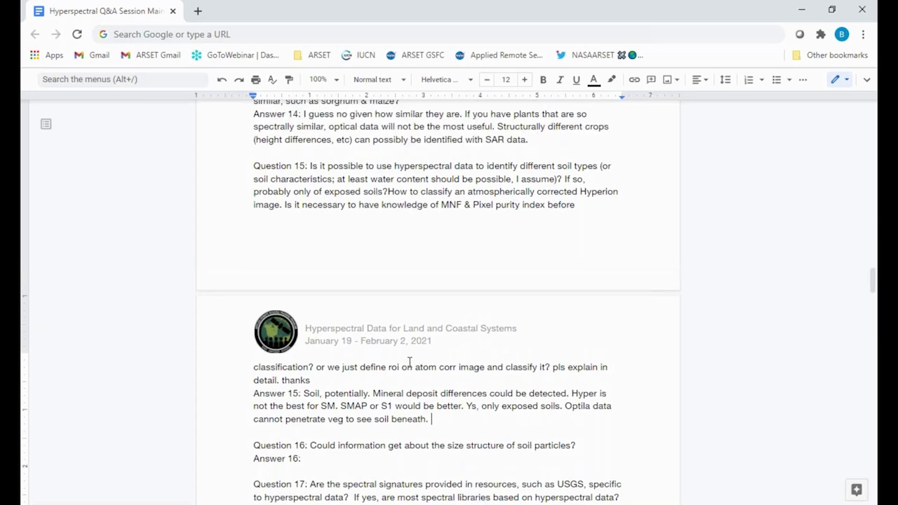
Step: Correct the typos 'Ys' to 'Yes' and 'Optila' to 'Optical' in Answer 15
left_click(472, 406)
type("e")
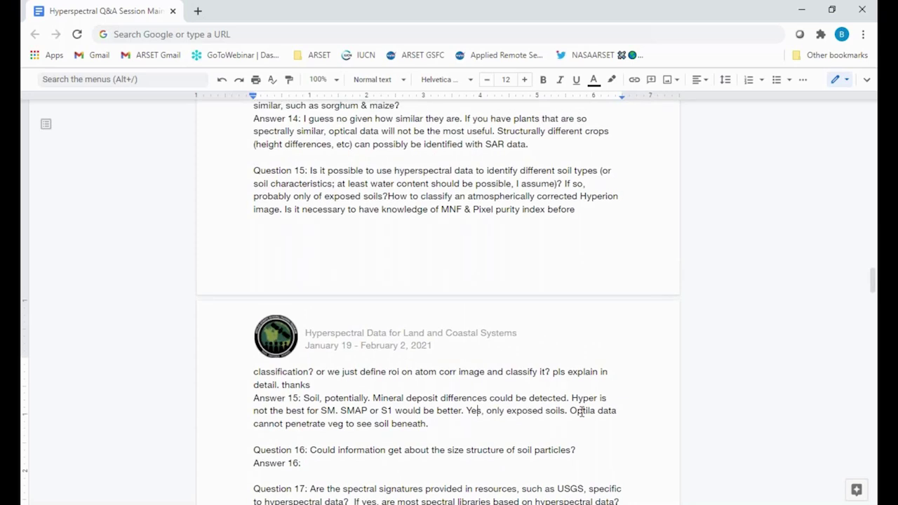
left_click(590, 412)
key("BackSpace")
type("ca")
key("Right")
type("l")
Step: Append 'Techniques used to classify are similat whether multi and hyper' to Answer 15
left_click(444, 424)
type("Techniq")
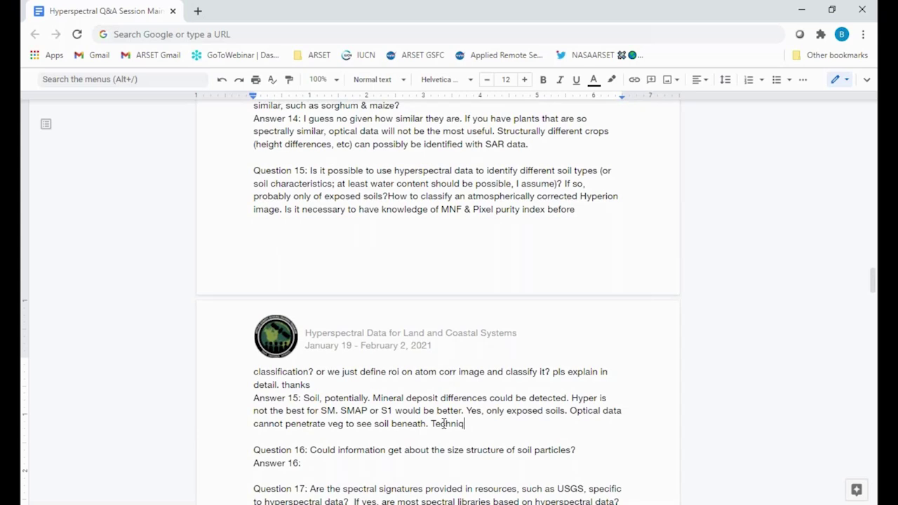
type("ues used to classify are si")
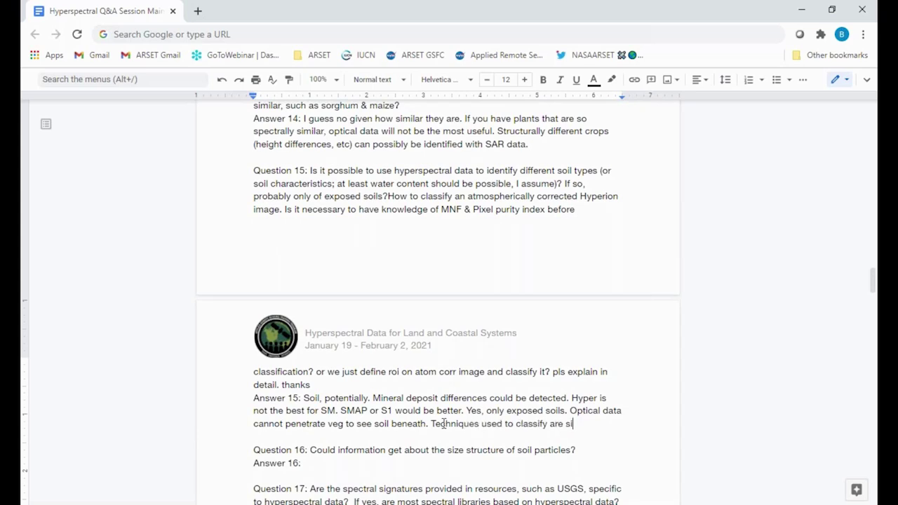
type("milat whether multi")
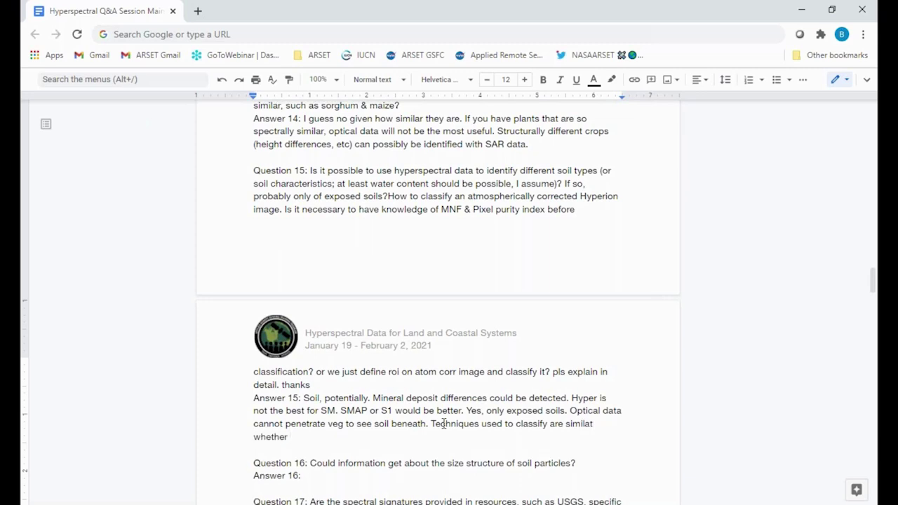
type(" and hyper")
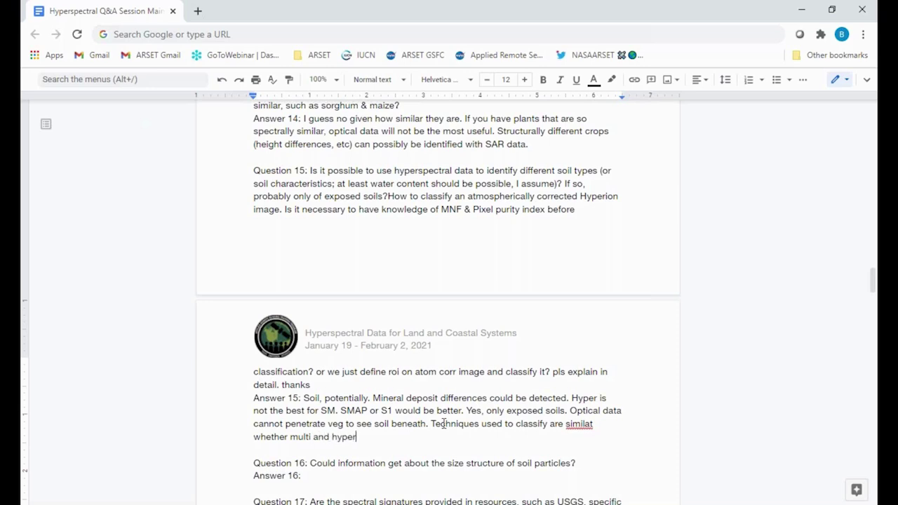
Step: Replace 'similat' with 'similar' and add a period after 'hyper'
double_click(585, 429)
type("similar")
left_click(362, 437)
type(".")
scroll(362, 438, "down", 2)
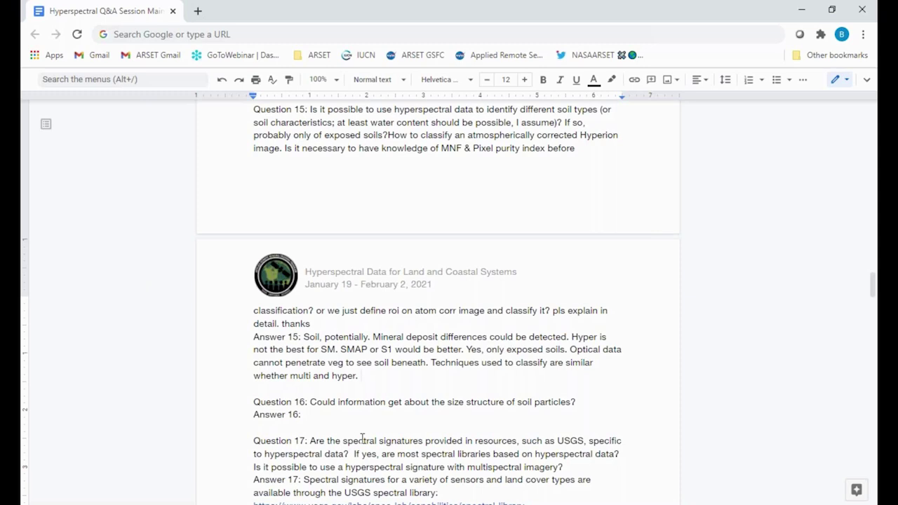
Step: Write Answer 16 as 'SAR data will be needed here. Hyper would not be useful for that.'
left_click(309, 416)
scroll(309, 415, "down", 3)
scroll(309, 415, "down", 1)
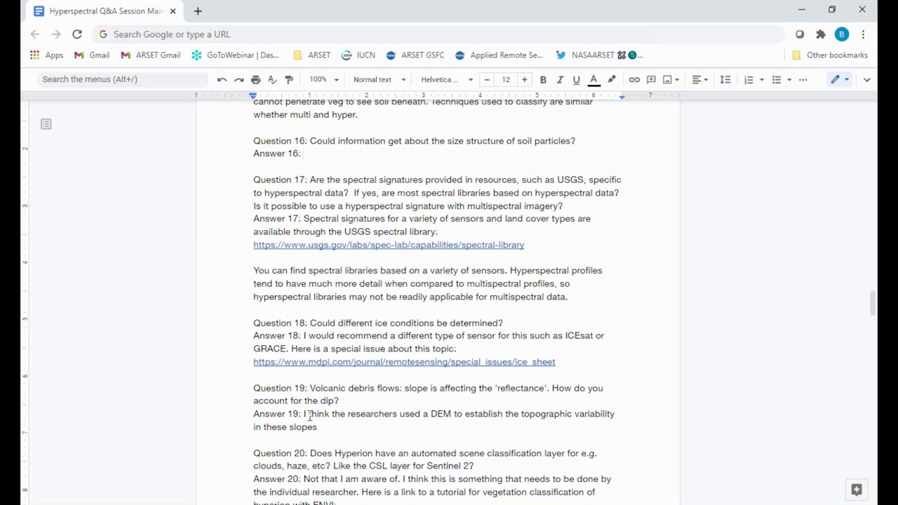
type("SAR data will be n")
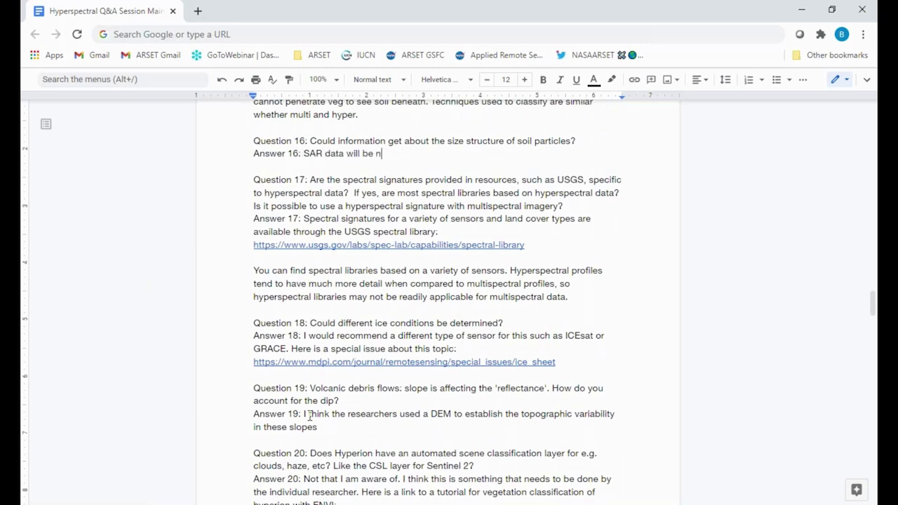
type("eeded. Hyper would not be ")
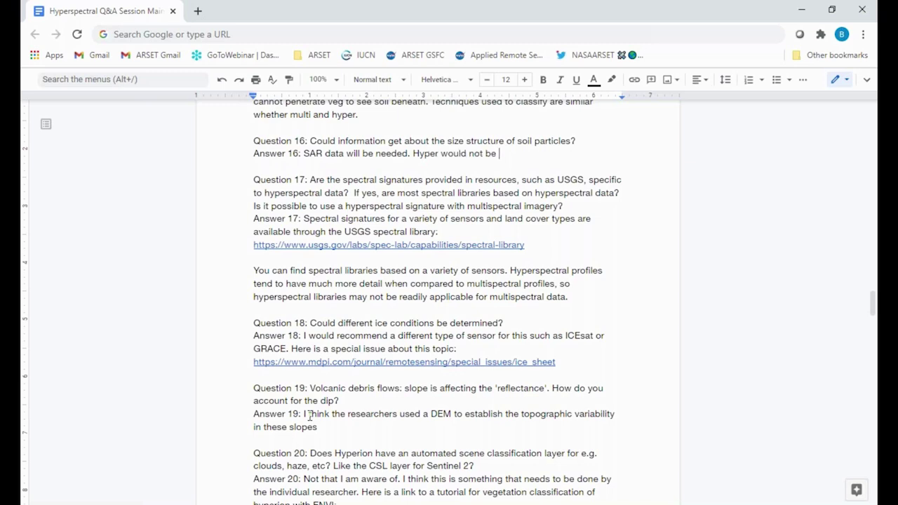
type("useful for that.")
left_click(410, 156)
type("here")
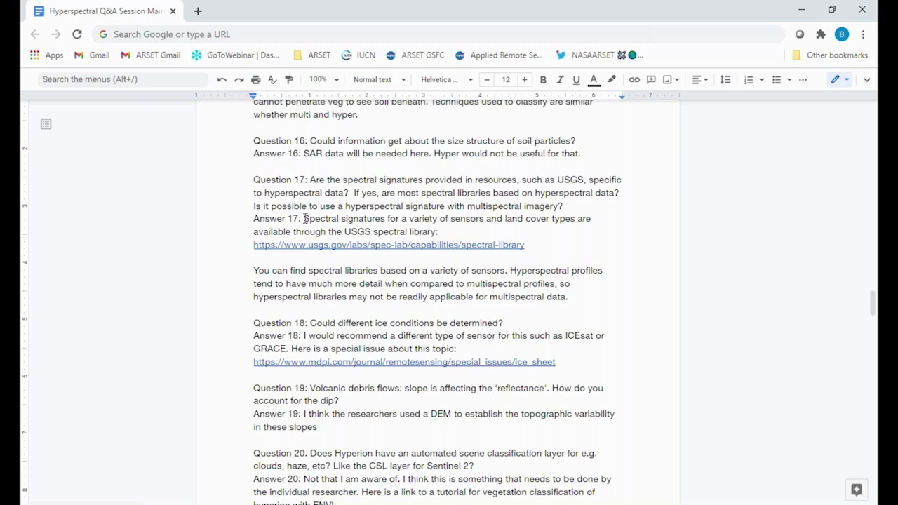
Step: Below Answer 17's USGS link, add that spec libraries work with hyper and multi, more useful with hyperspectral
left_click_drag(304, 218, 532, 254)
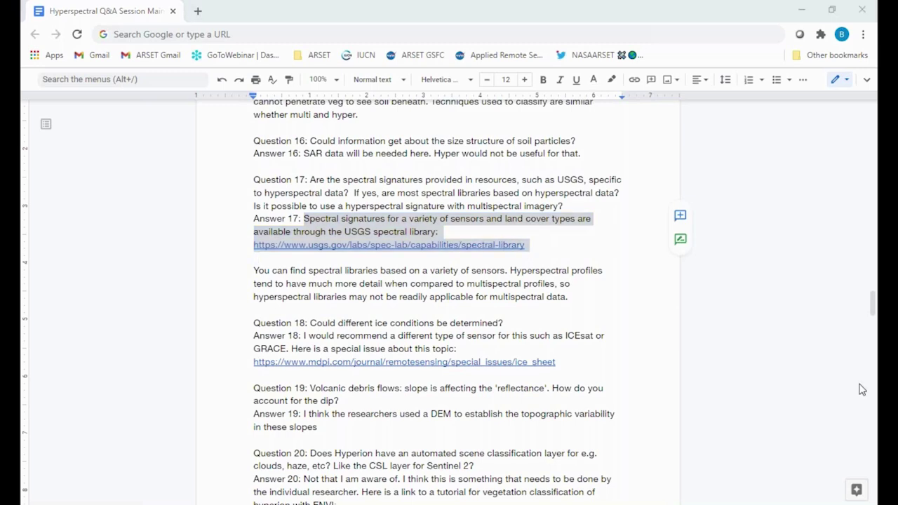
left_click(579, 328)
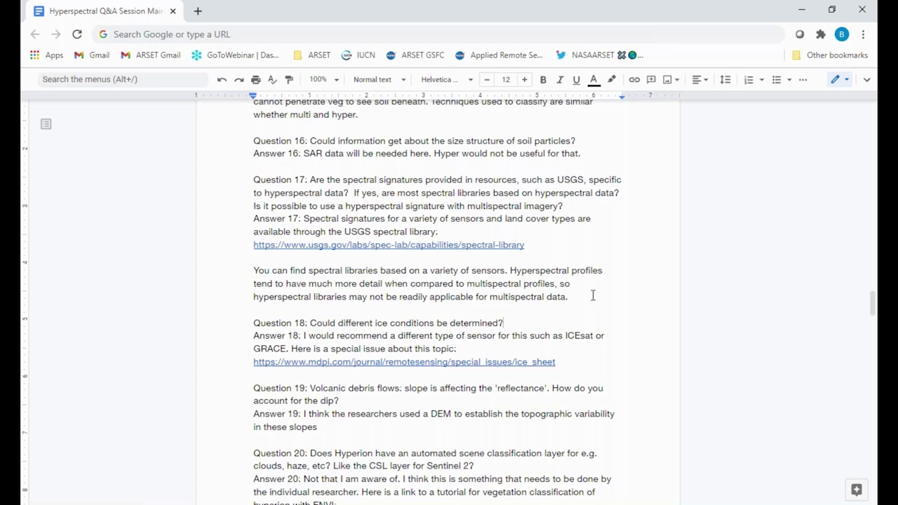
scroll(595, 270, "up", 1)
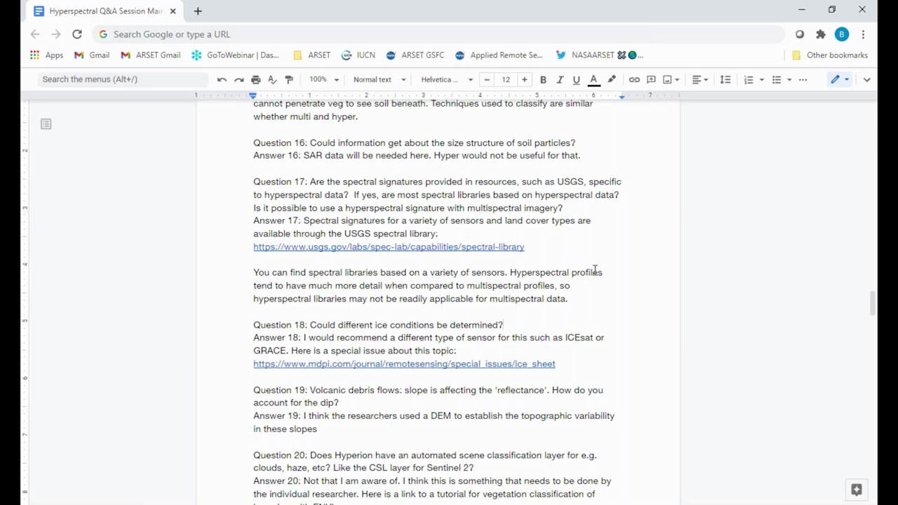
scroll(595, 270, "up", 1)
left_click(534, 278)
key("Return")
type("You can create spec libraries ")
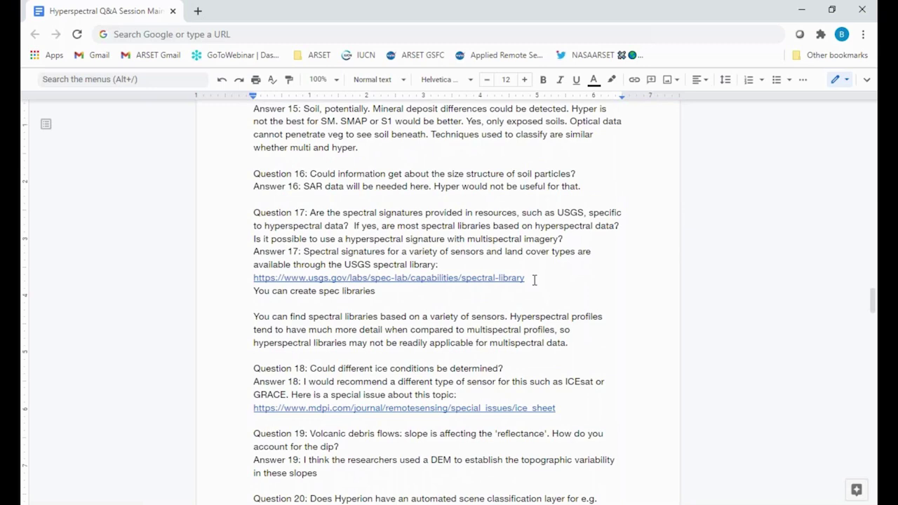
type("with hyper and multi")
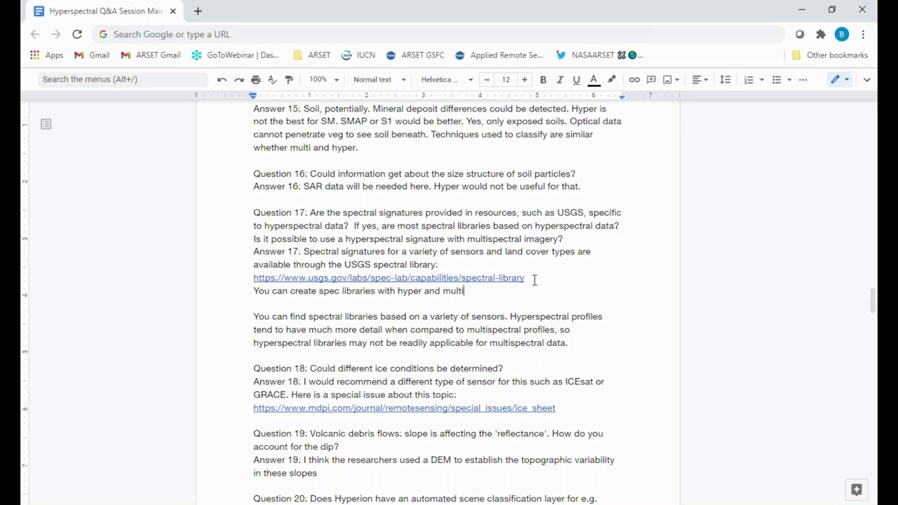
type(". I")
type("Libraries w")
type("oul")
type("d be")
type(" mor")
type("e us")
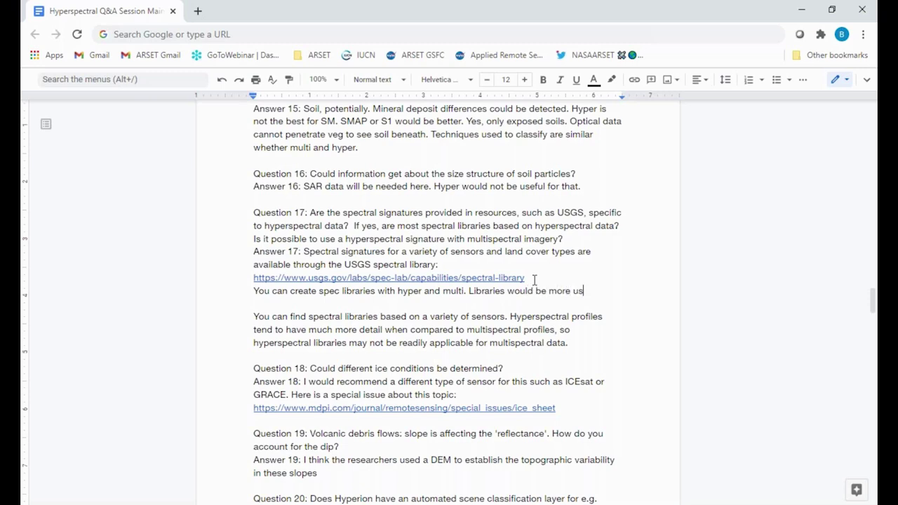
type("eful with hyper.")
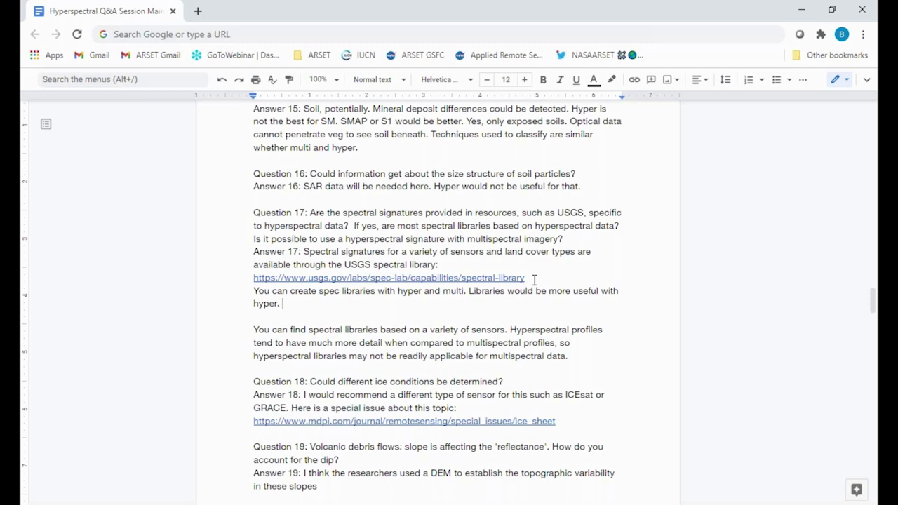
key("BackSpace")
type("spectral.")
Step: Review Answer 18's special issue link, then add a period after 'in these slopes' in Answer 19
scroll(458, 400, "down", 1)
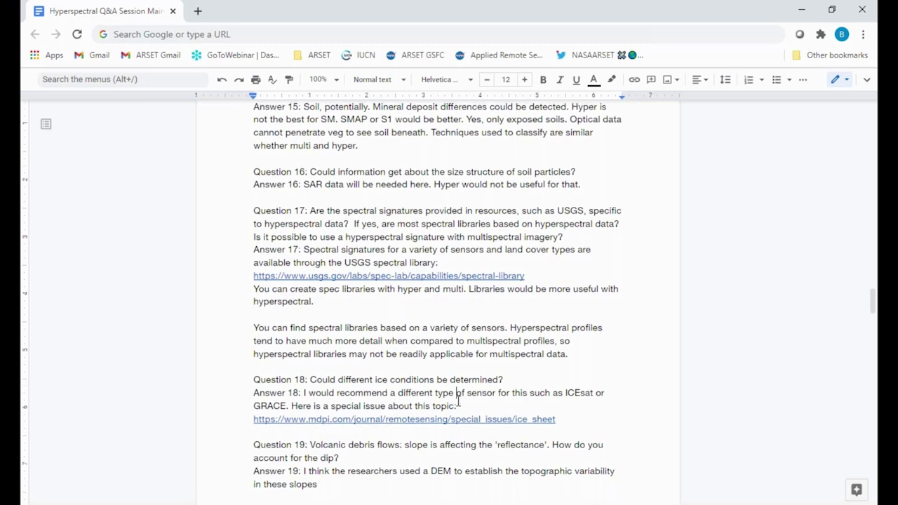
scroll(458, 401, "down", 4)
scroll(458, 401, "down", 1)
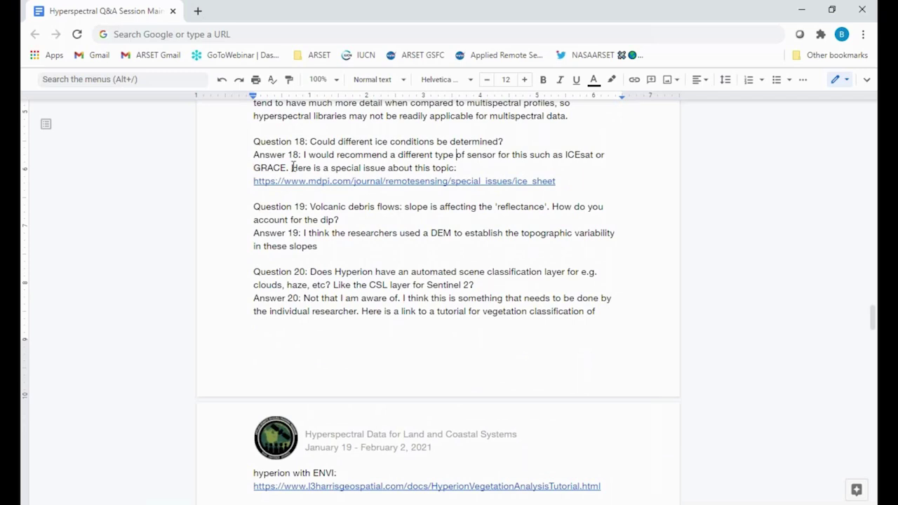
left_click_drag(292, 167, 574, 183)
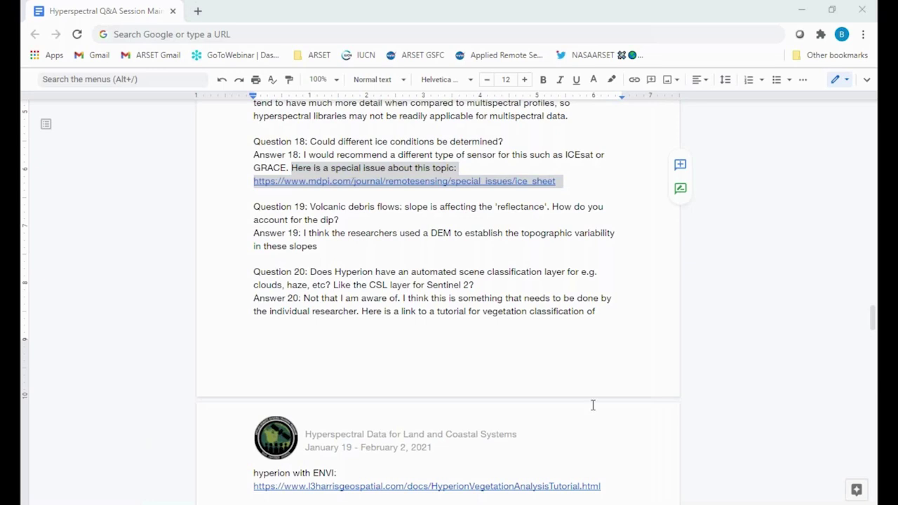
left_click(509, 352)
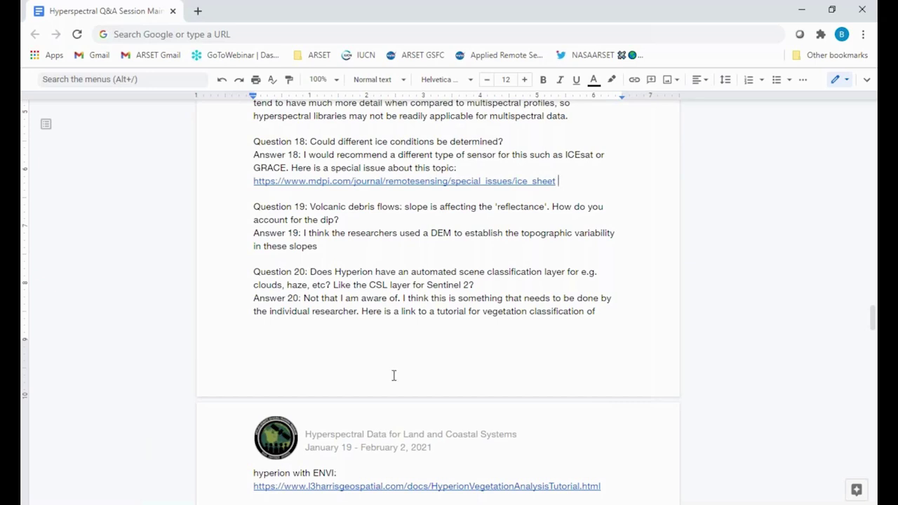
left_click(327, 246)
type(".")
Step: Append 'And how it related to the diff mineral deposits.' to Answer 19, spell-correcting 'realted'
type("And how it realt")
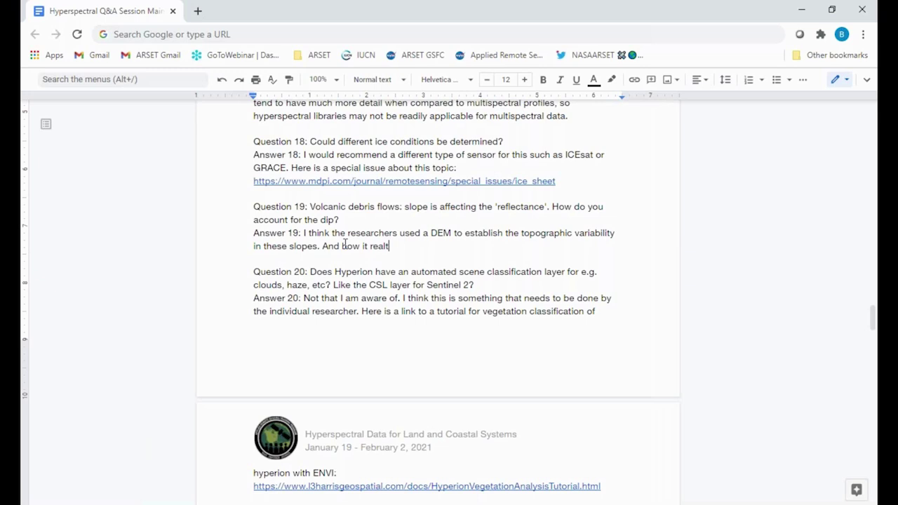
type("ed to the diff mineral de")
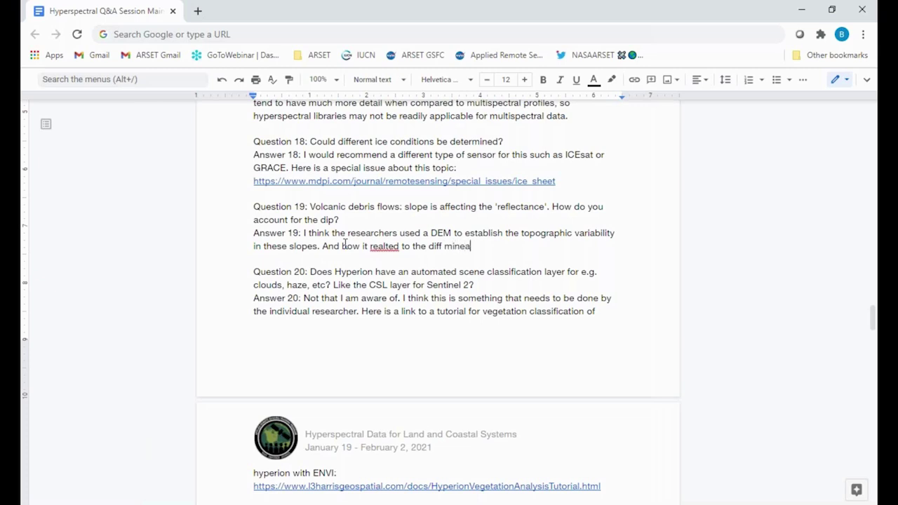
type("posits.")
left_click(389, 245)
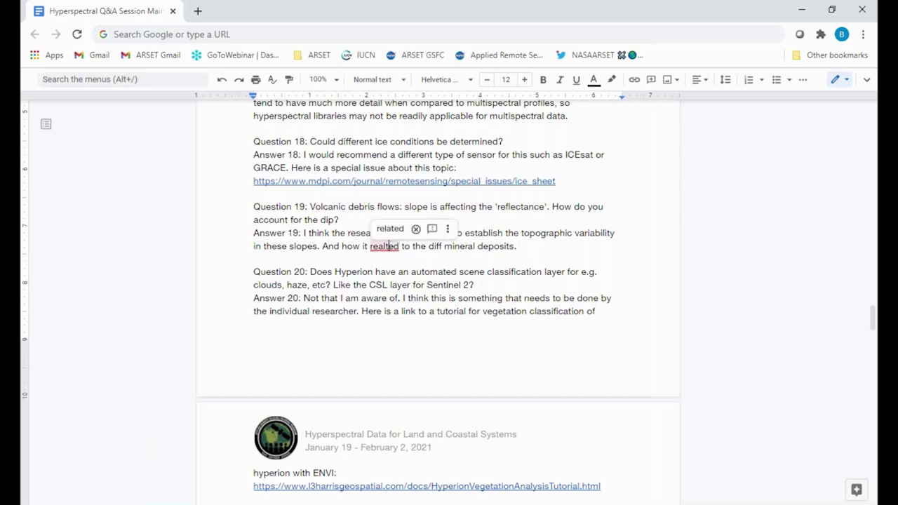
left_click(390, 228)
left_click(531, 251)
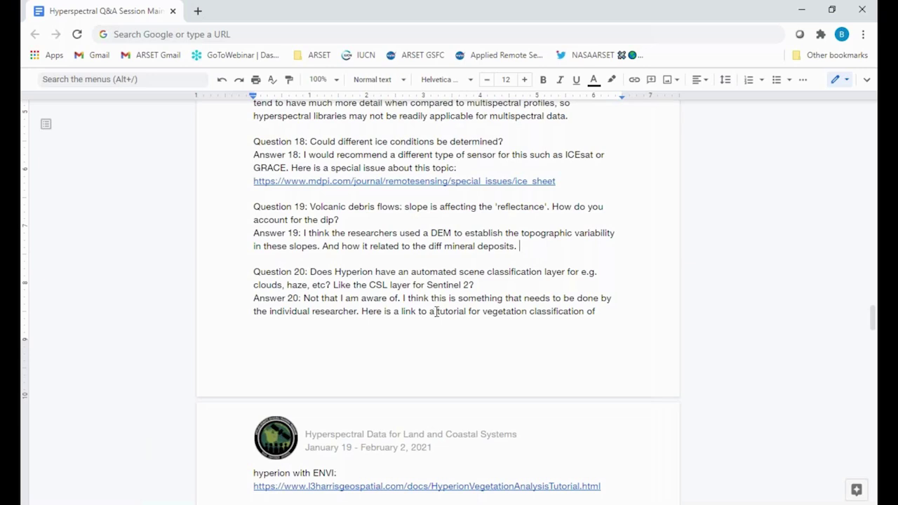
left_click_drag(436, 311, 652, 371)
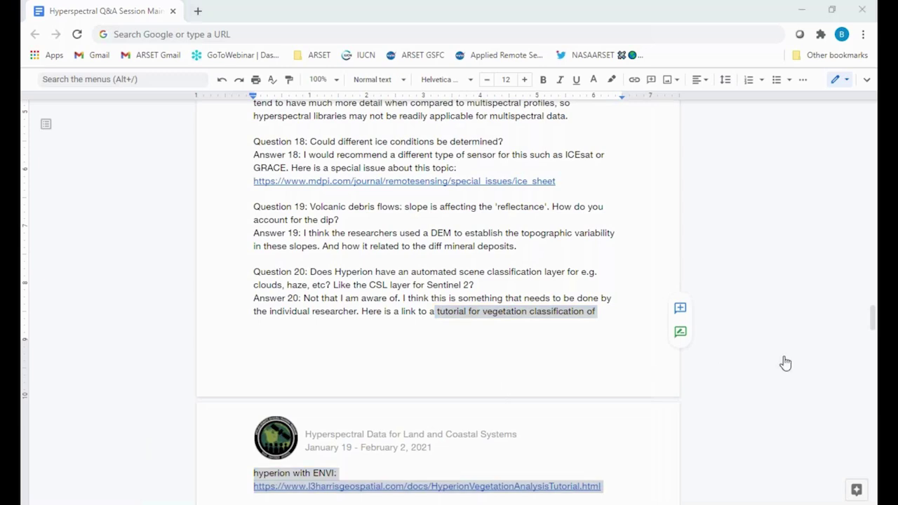
left_click(568, 358)
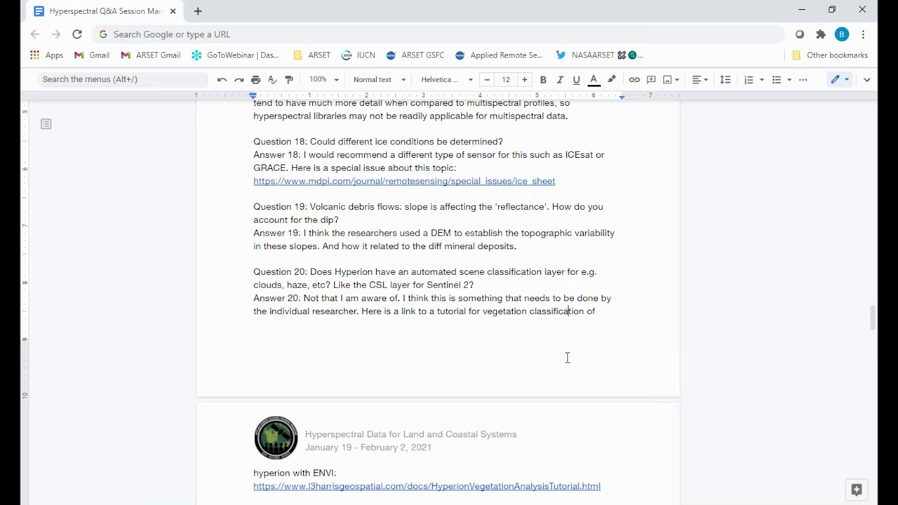
scroll(567, 357, "down", 3)
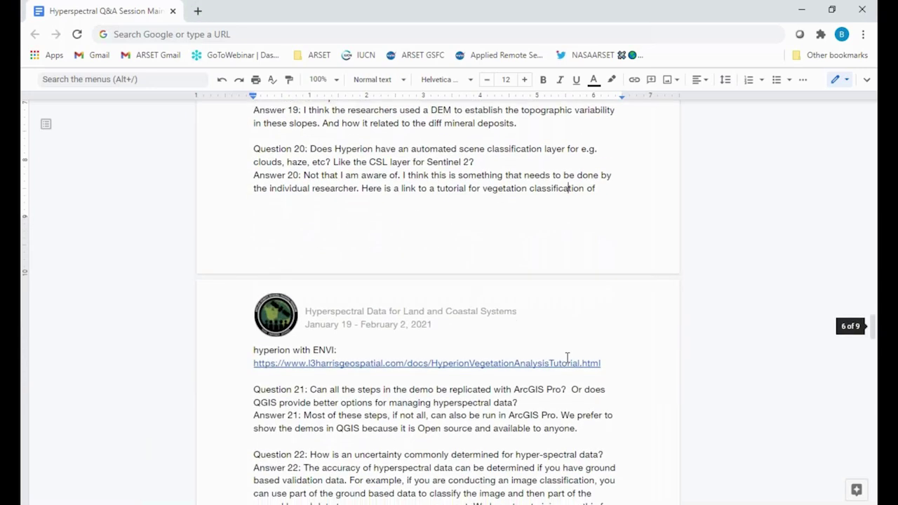
scroll(567, 357, "down", 1)
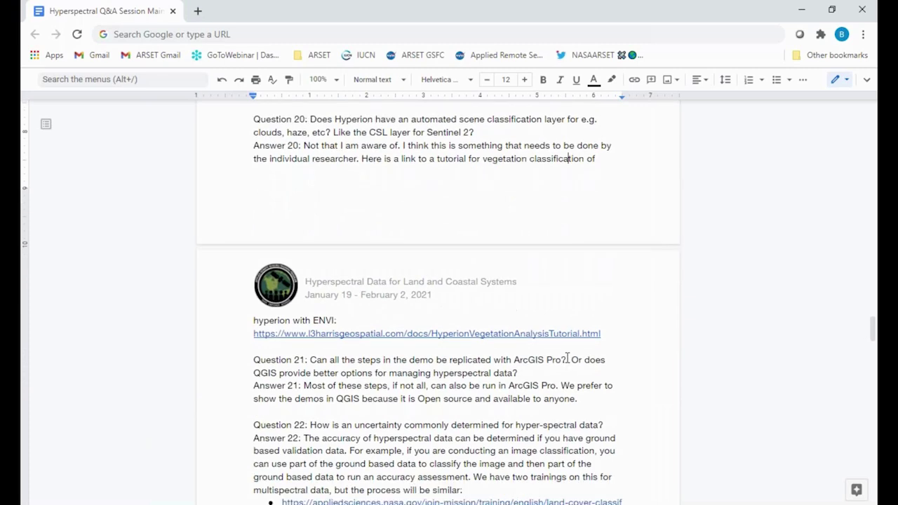
scroll(567, 358, "down", 1)
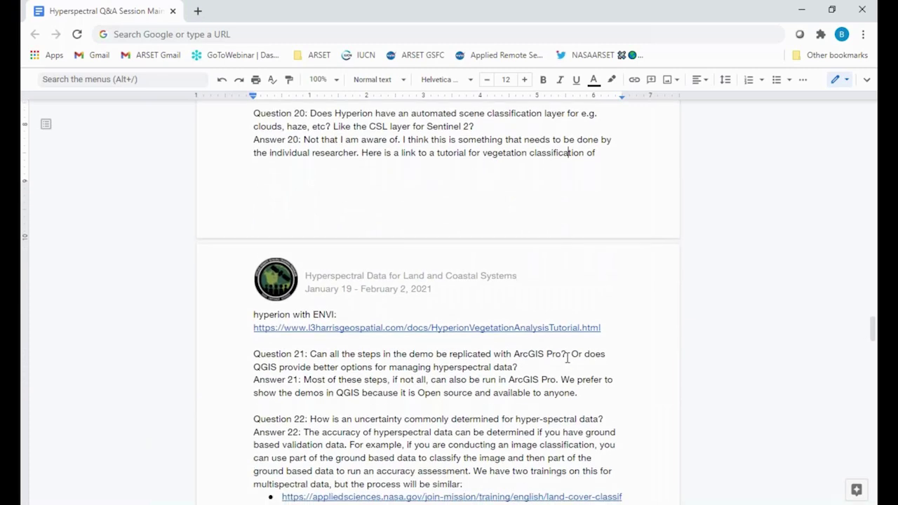
scroll(568, 358, "up", 1)
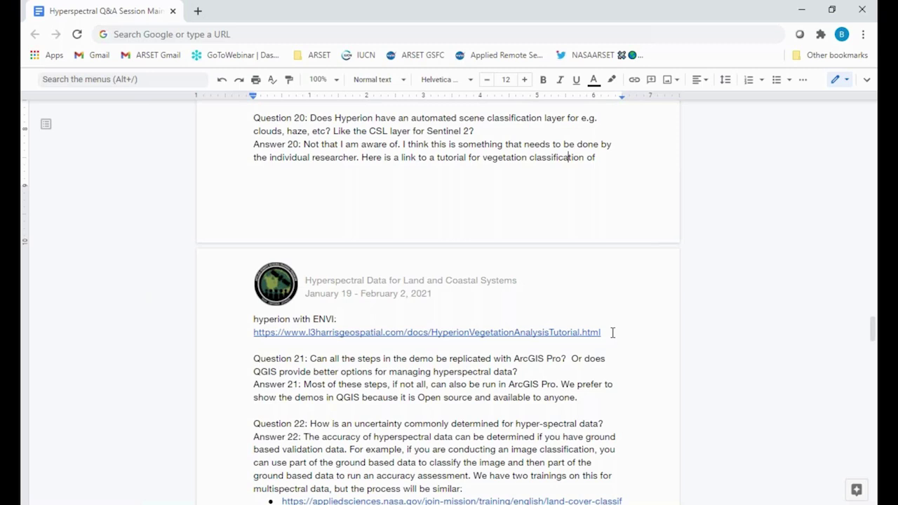
left_click(255, 361)
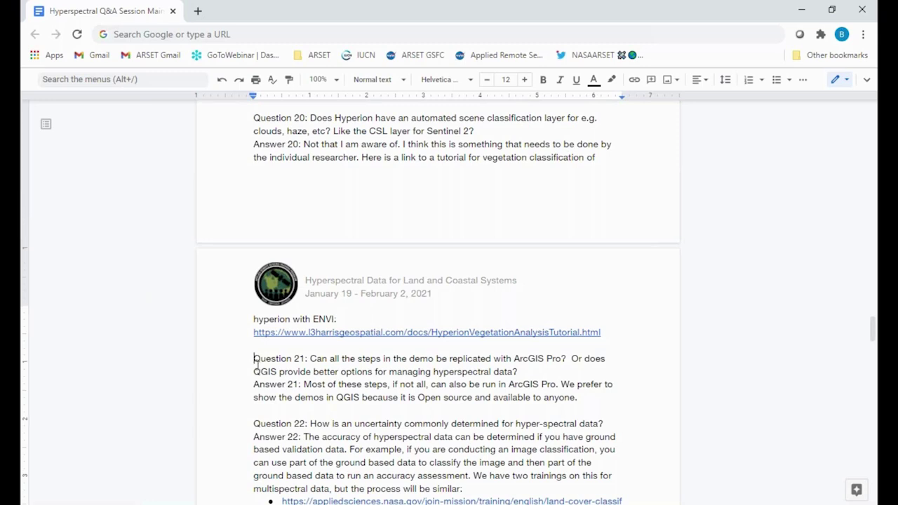
scroll(256, 365, "down", 1)
scroll(256, 364, "down", 3)
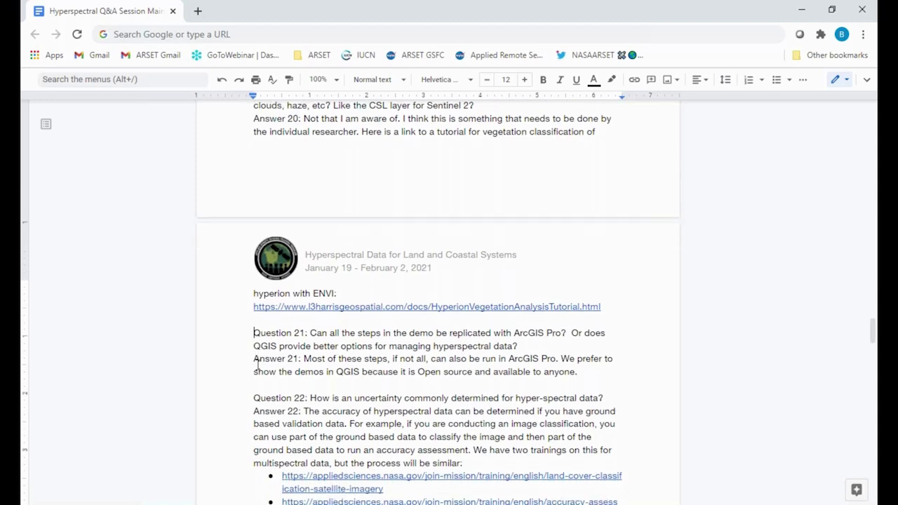
scroll(257, 365, "down", 2)
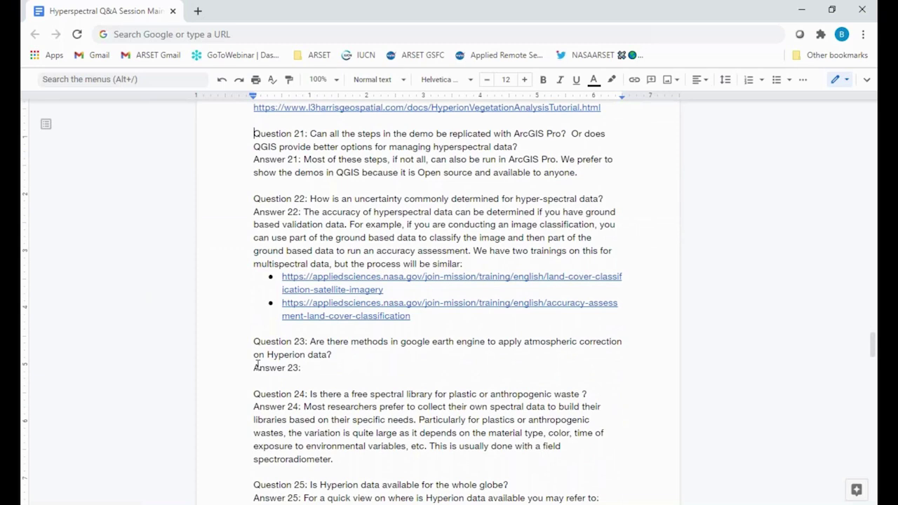
scroll(258, 365, "up", 1)
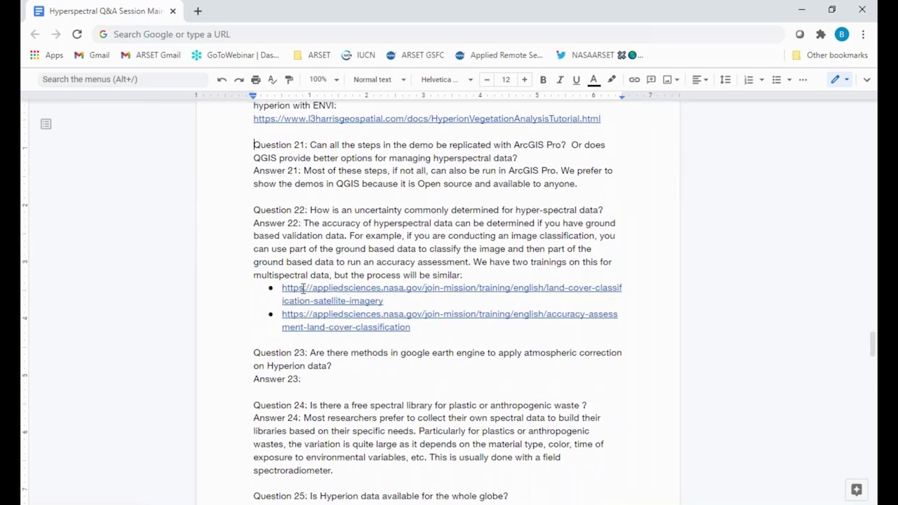
scroll(473, 230, "up", 1)
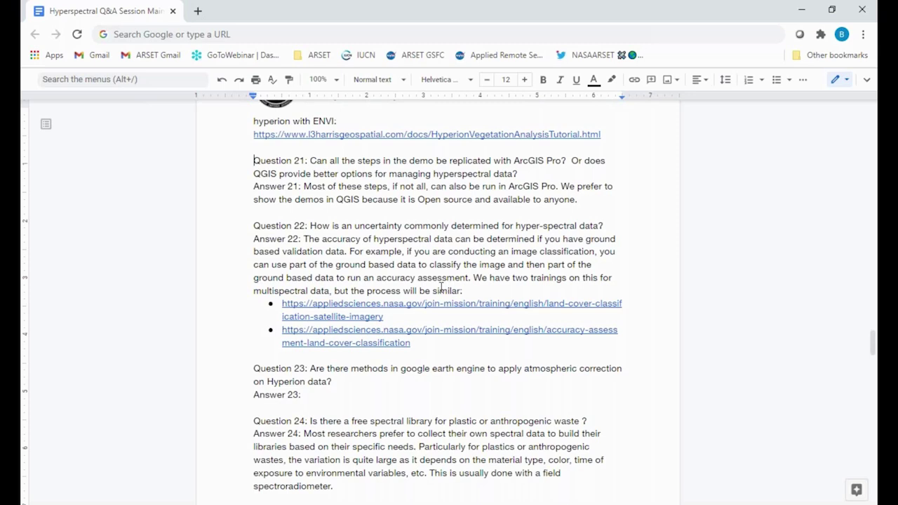
Step: Replace 'this' in Answer 22 with 'accuracy assessments'
left_click(599, 279)
key("BackSpace")
key("BackSpace")
key("BackSpace")
key("BackSpace")
type("accur")
key("BackSpace")
key("BackSpace")
type("r")
key("BackSpace")
type("uracy")
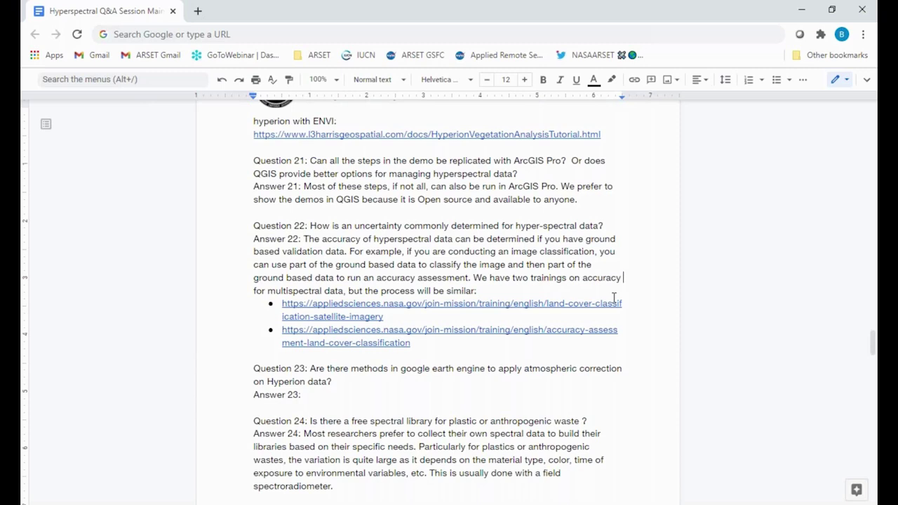
type(" assessments")
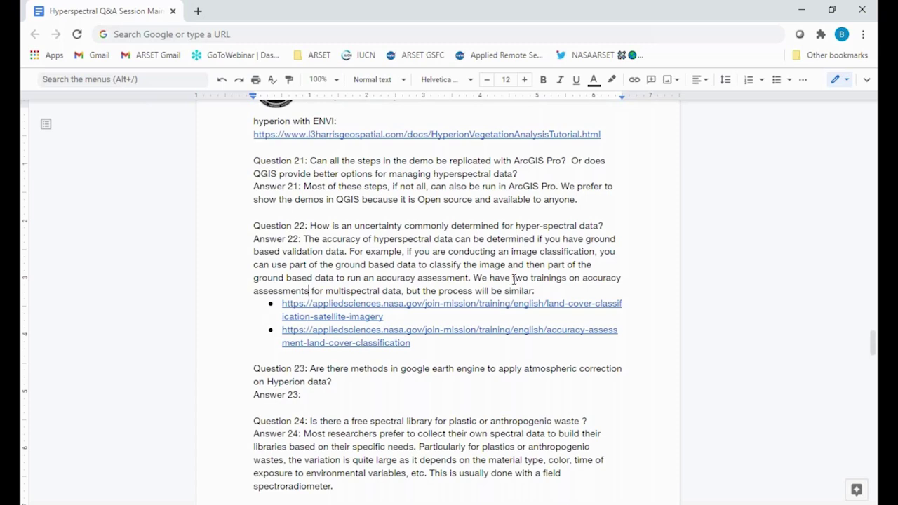
Step: Select Answer 22's trainings sentence and both links to check them, then deselect
left_click_drag(513, 278, 611, 358)
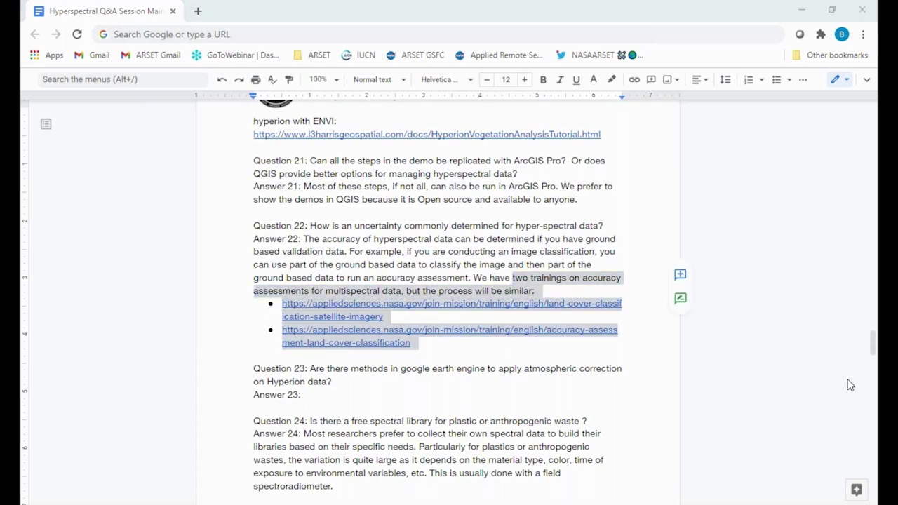
left_click(535, 383)
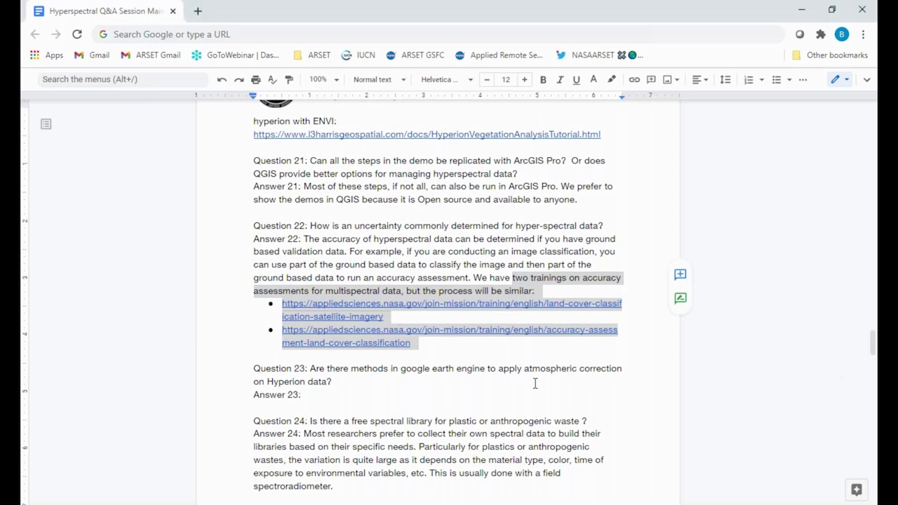
key("shift+End")
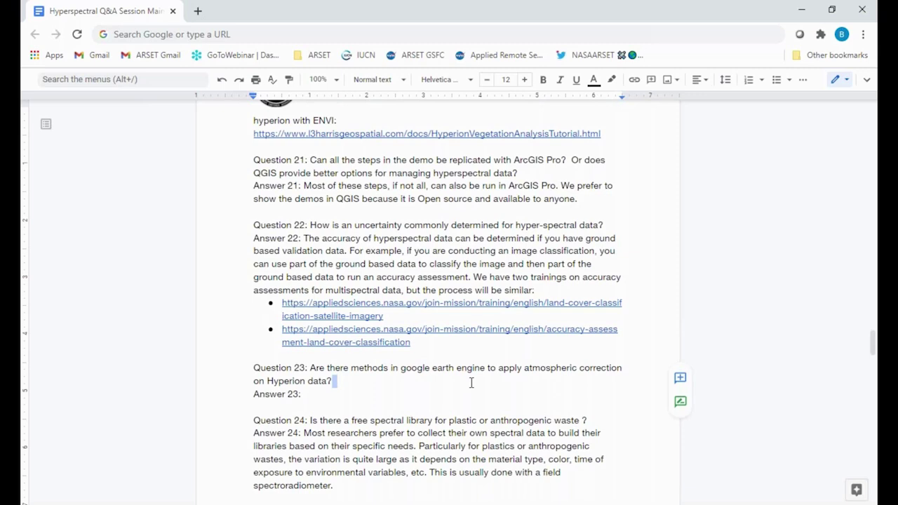
scroll(471, 382, "down", 1)
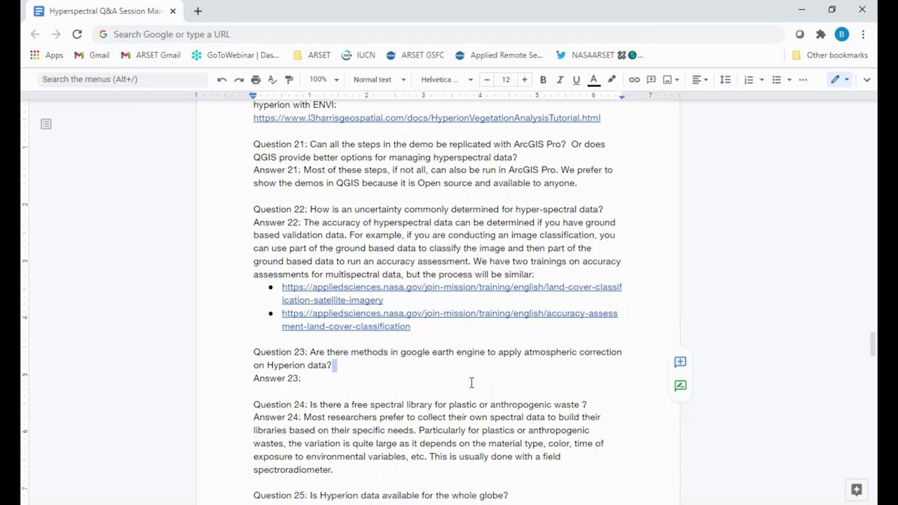
Step: Write Answer 23 as 'Please refer to previous question and answer.'
left_click(464, 383)
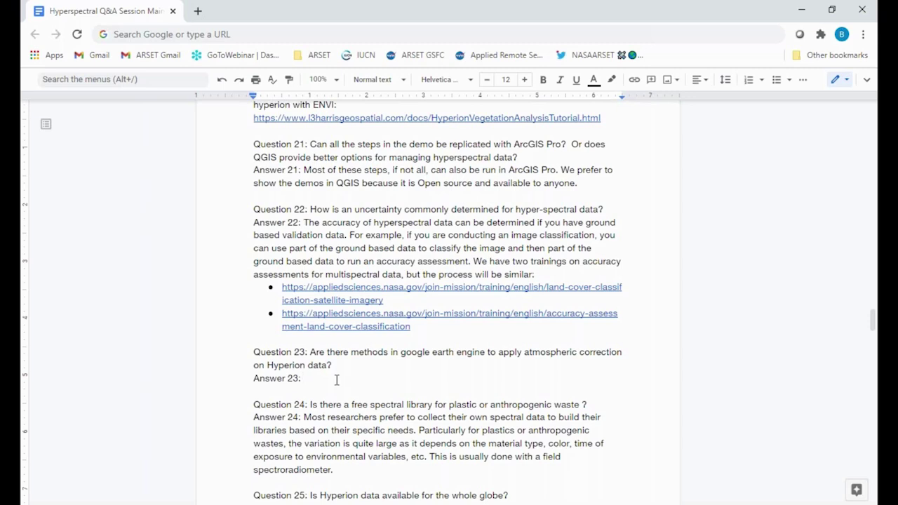
type("Please refe")
type("r")
key("BackSpace")
type("t")
type(" to")
type(" previou")
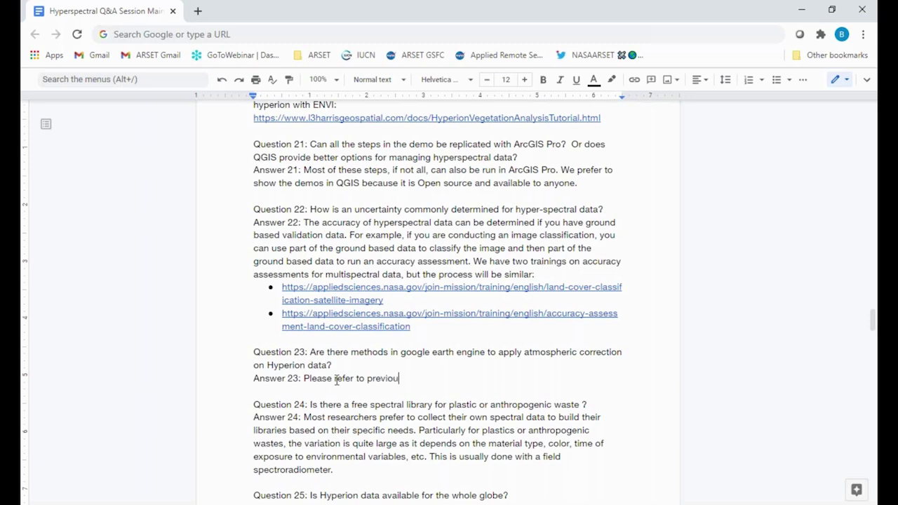
type("s question and answer.")
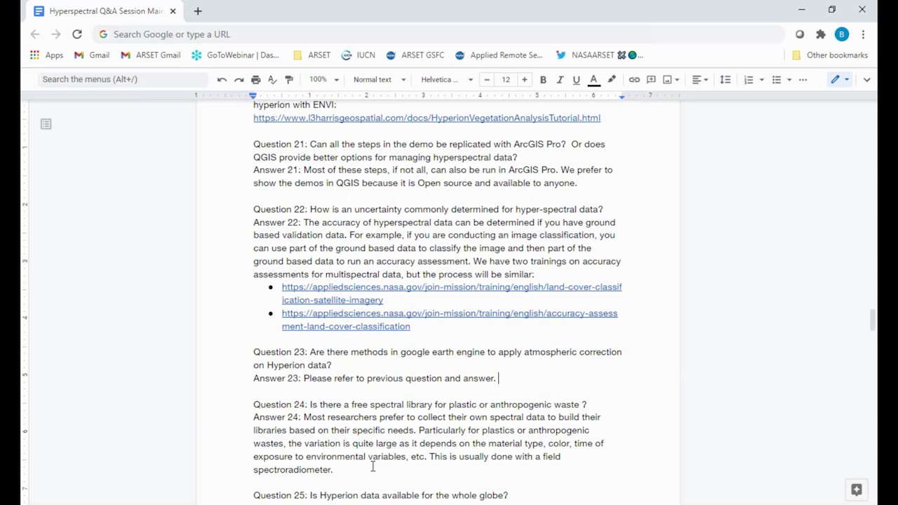
left_click(373, 483)
left_click(356, 469)
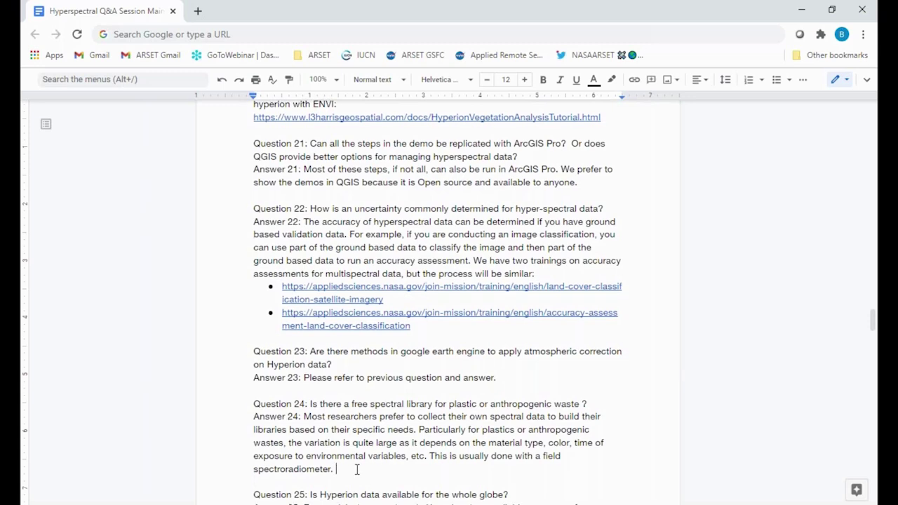
scroll(357, 470, "down", 1)
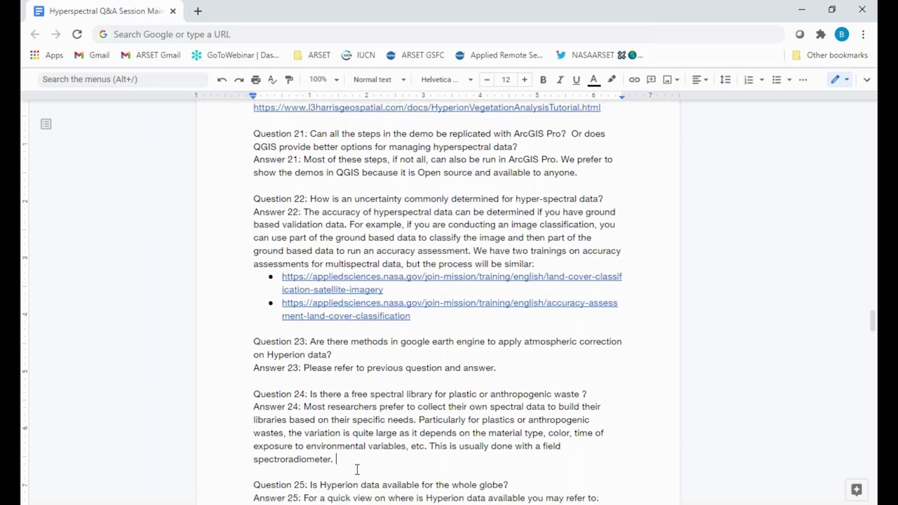
scroll(356, 469, "down", 5)
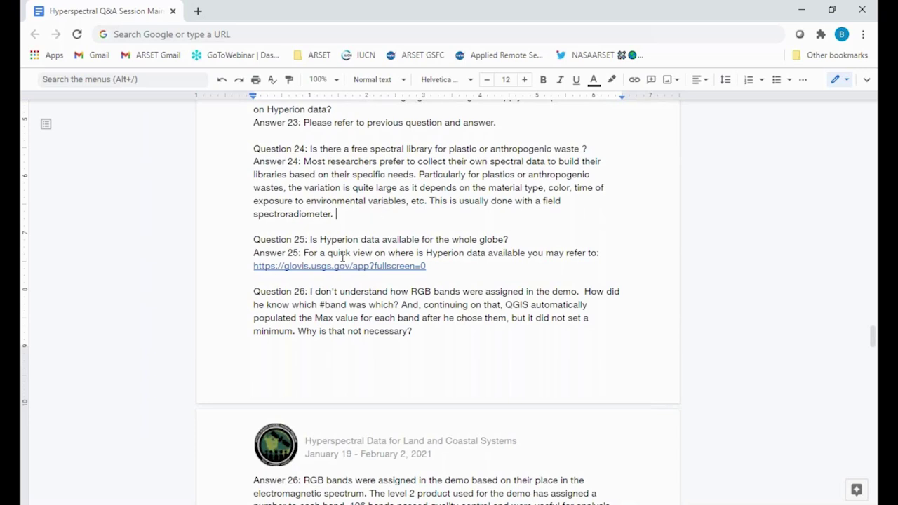
left_click_drag(303, 252, 471, 275)
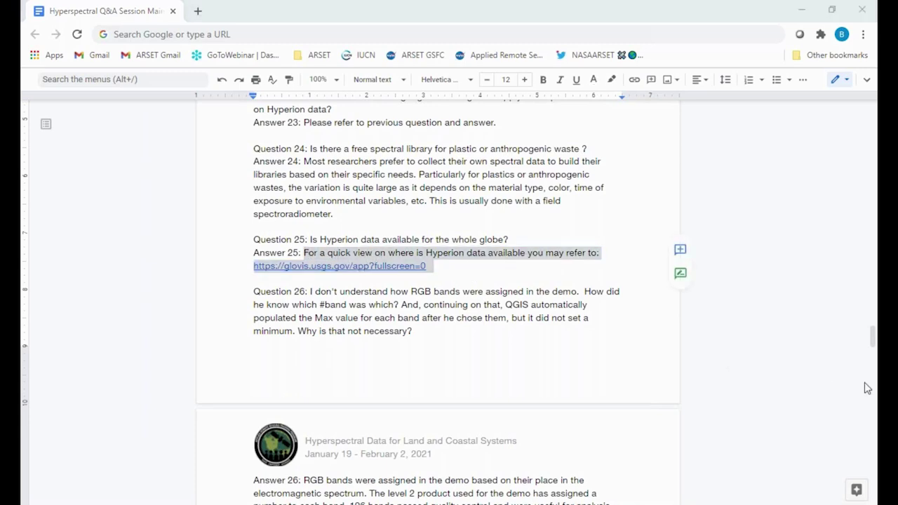
left_click(497, 362)
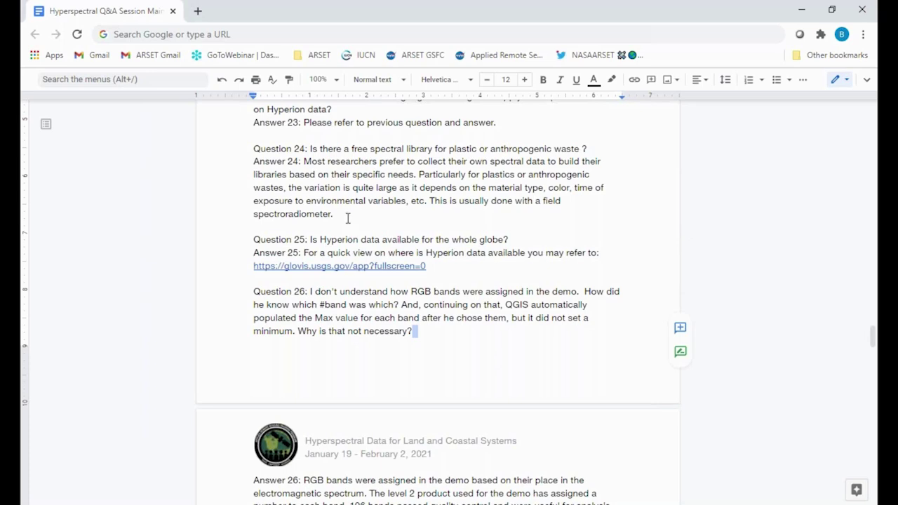
Step: End Answer 24 with 'We are not aware of a library to which you refer.'
left_click(347, 218)
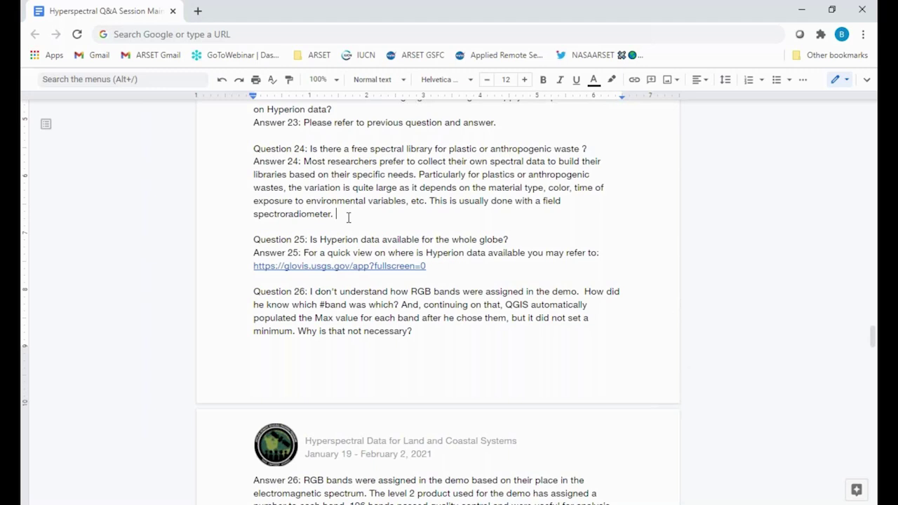
type("We are not aware of the")
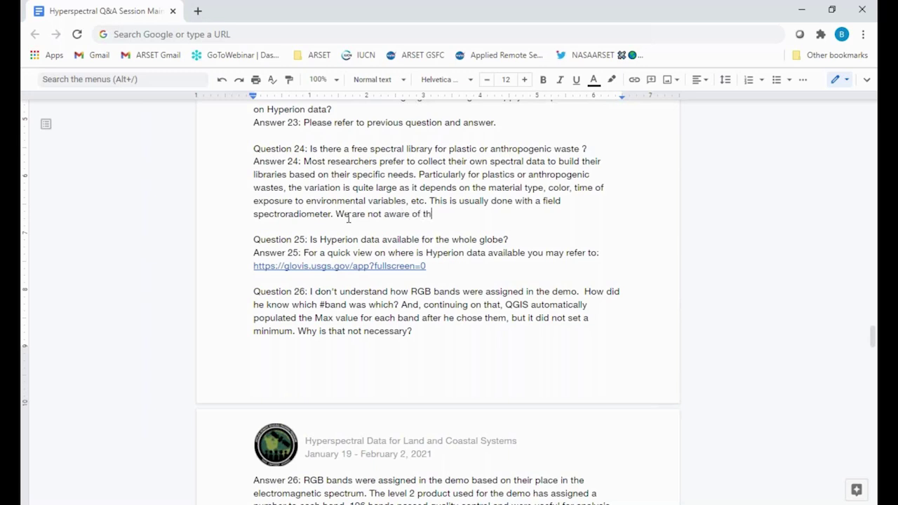
key("BackSpace")
key("BackSpace")
key("BackSpace")
type("a library to which y")
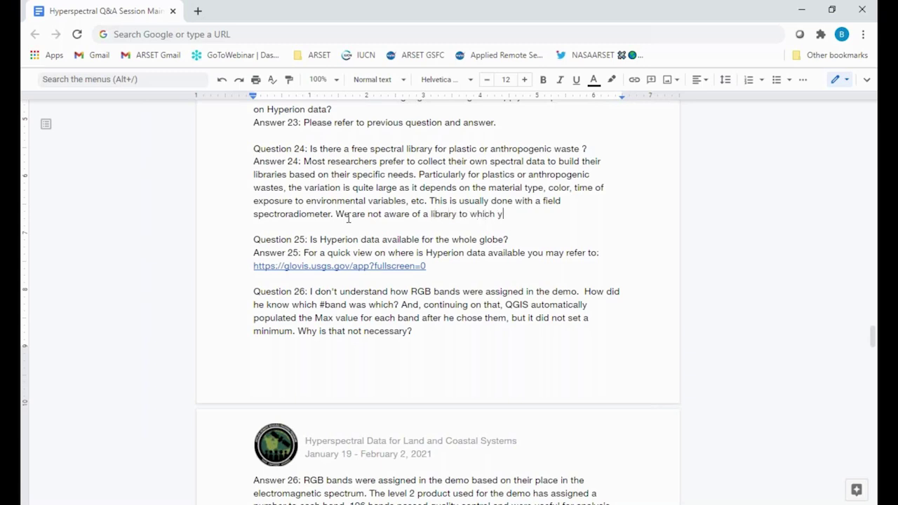
type("ou refer ")
type("in")
key("BackSpace")
key("BackSpace")
key("BackSpace")
type(".")
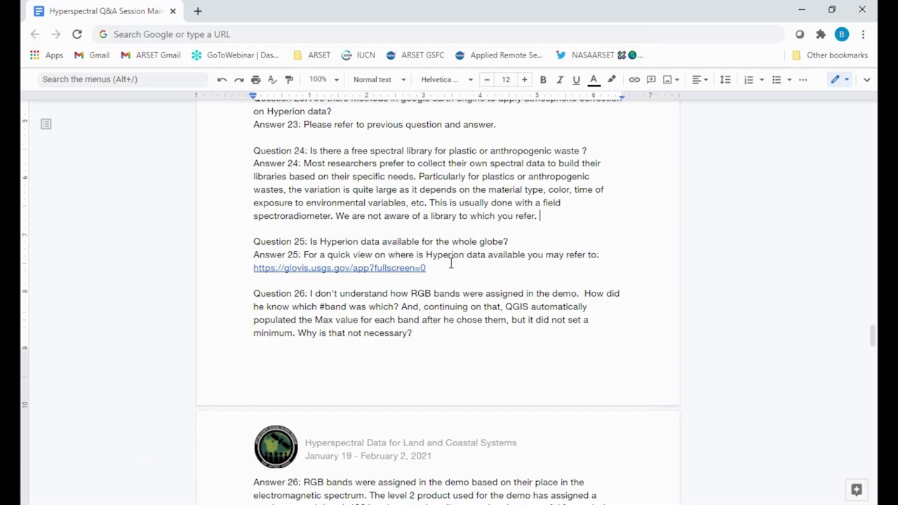
scroll(451, 263, "up", 1)
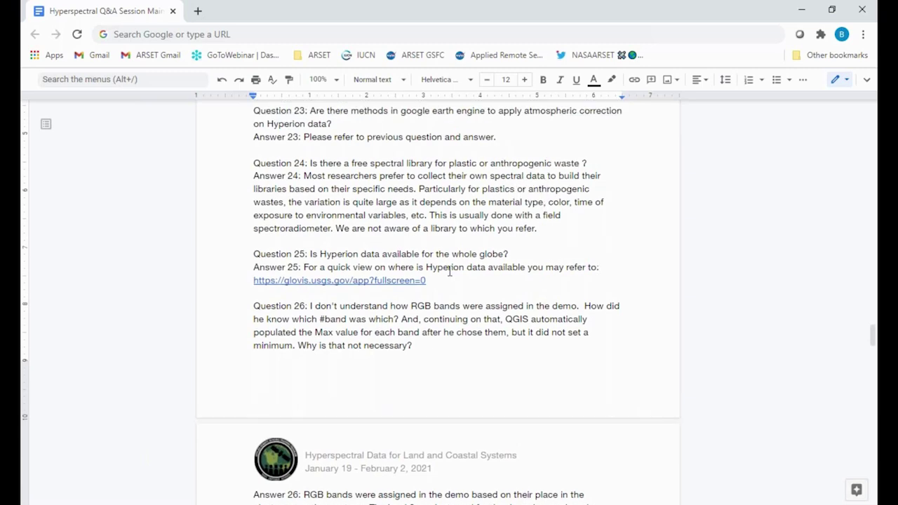
Step: Open Answer 25 with 'No.' and add after the GloVis link that more missions will grow the hyperspectral footprint
left_click(303, 268)
type("No.")
left_click(438, 282)
type(". ")
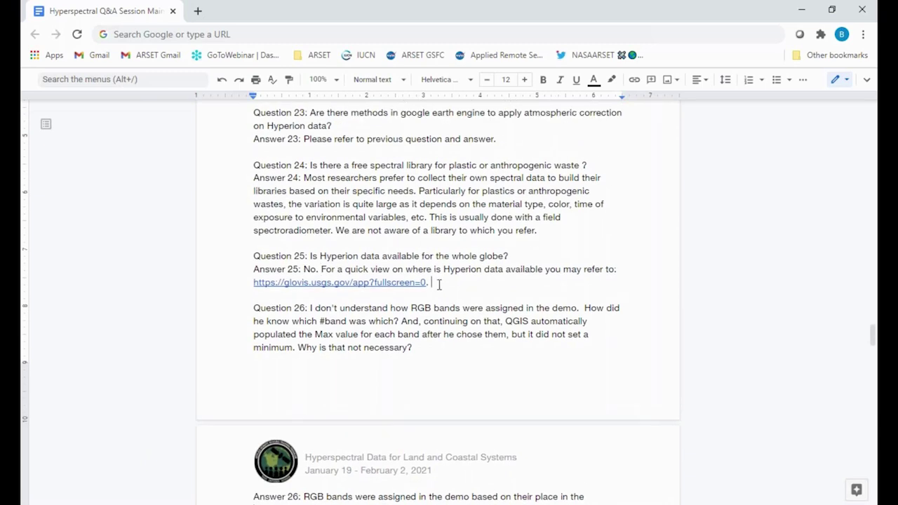
type("More missions are coming along and ")
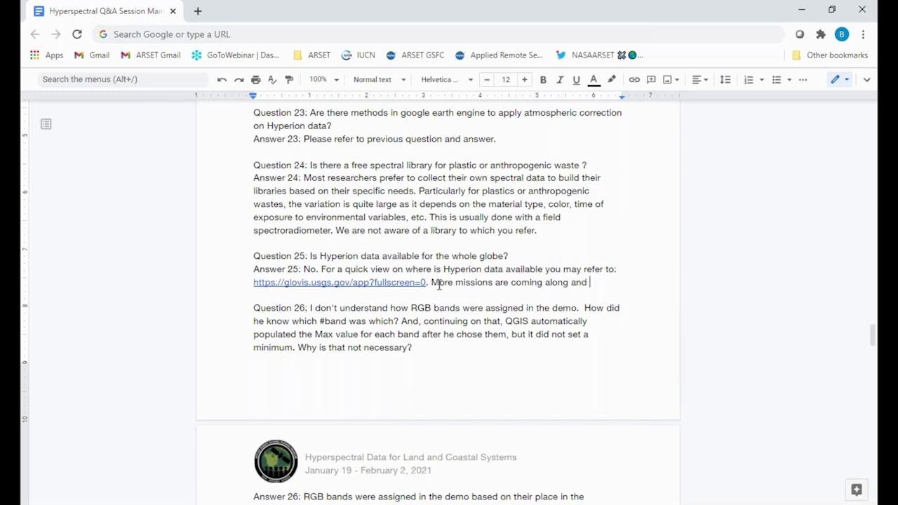
type("will ")
type("incr")
type("ease ")
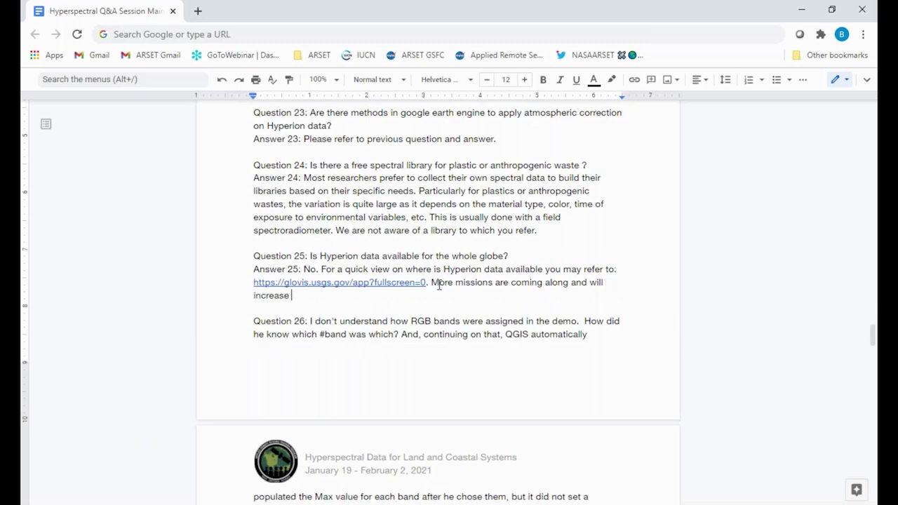
type("hyperspectral footprint.")
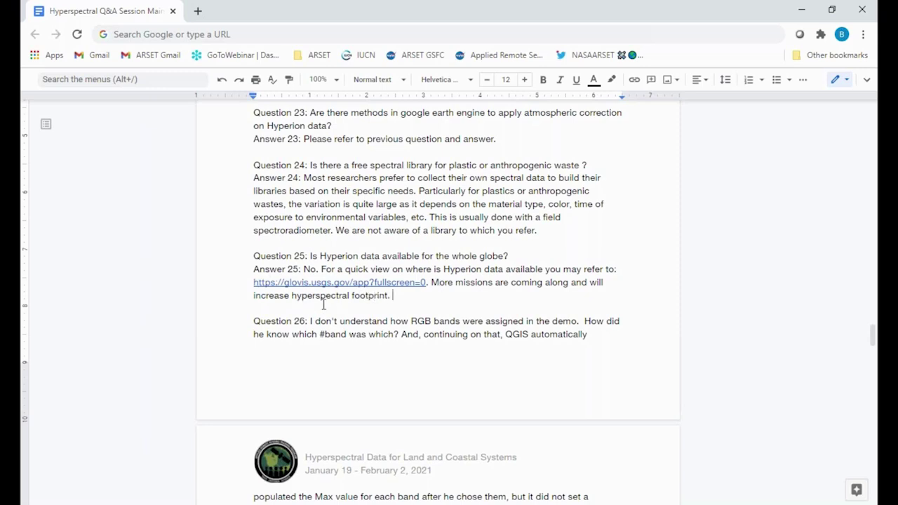
type("the")
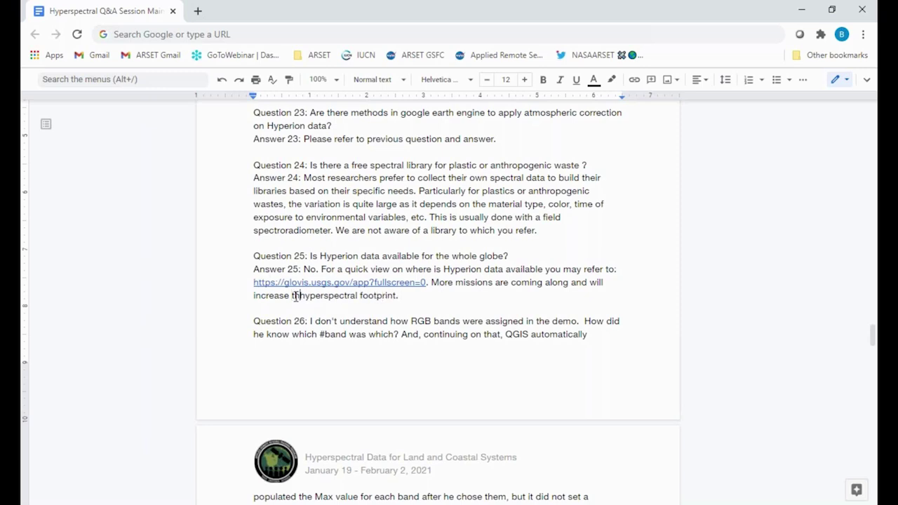
type(" overall")
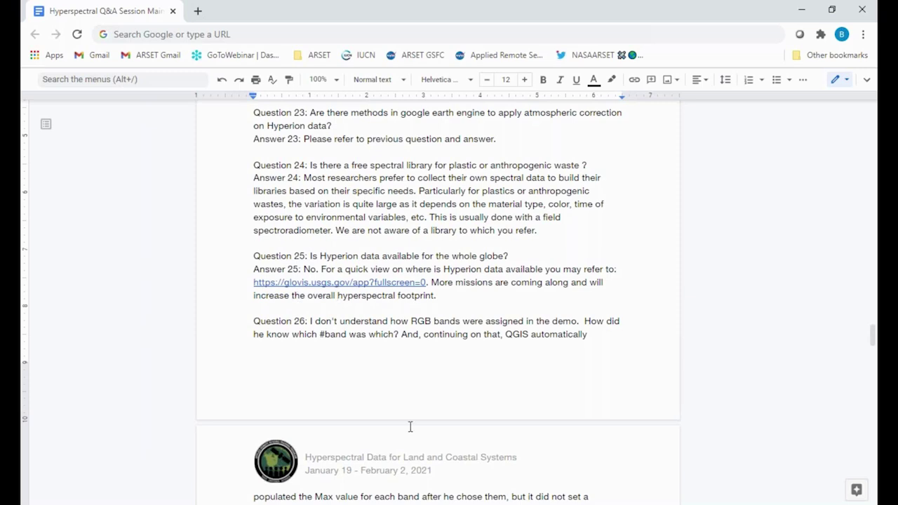
left_click(555, 486)
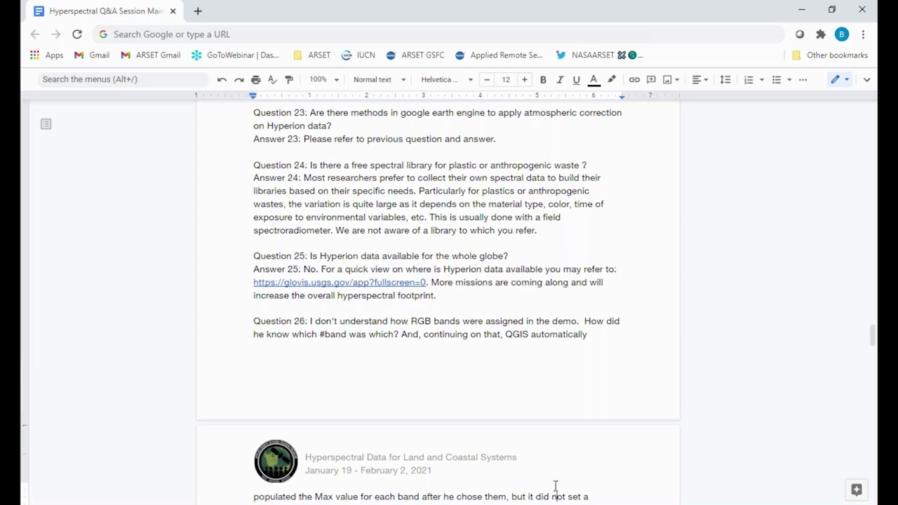
scroll(555, 486, "down", 3)
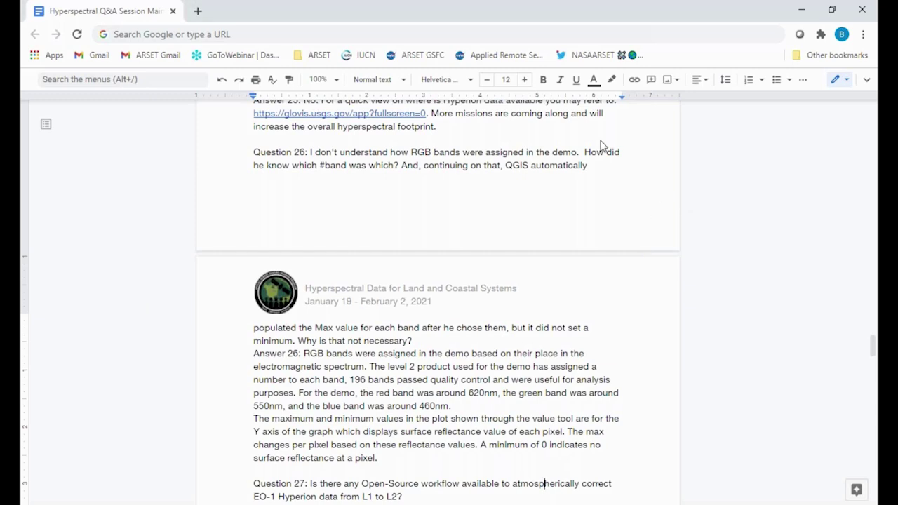
double_click(479, 471)
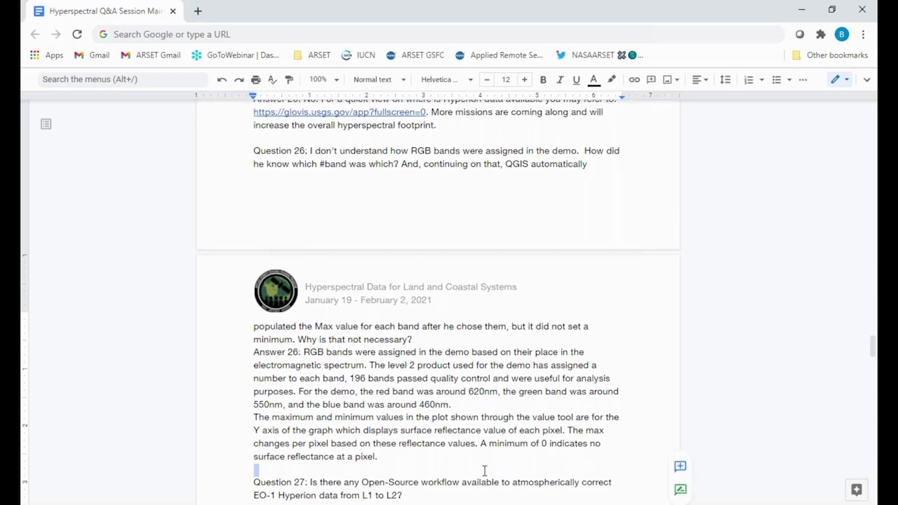
scroll(484, 470, "down", 1)
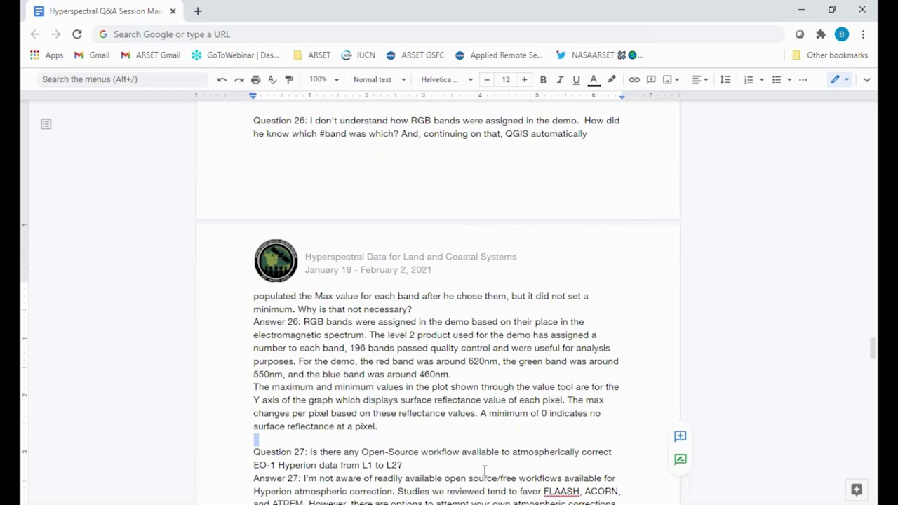
scroll(484, 470, "down", 4)
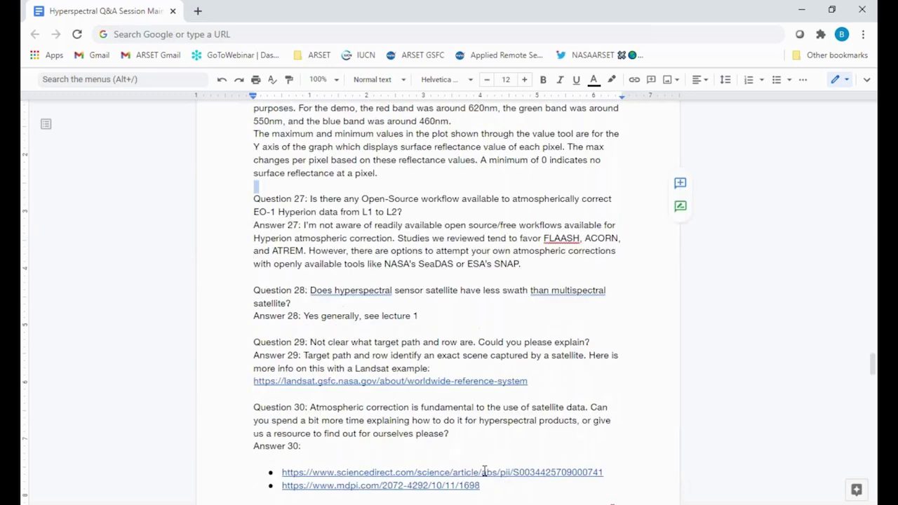
scroll(484, 472, "down", 1)
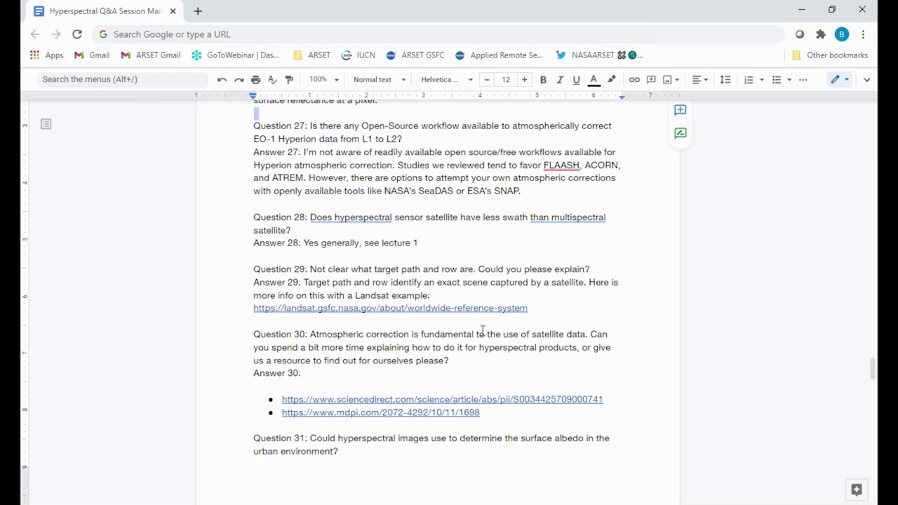
scroll(484, 331, "up", 1)
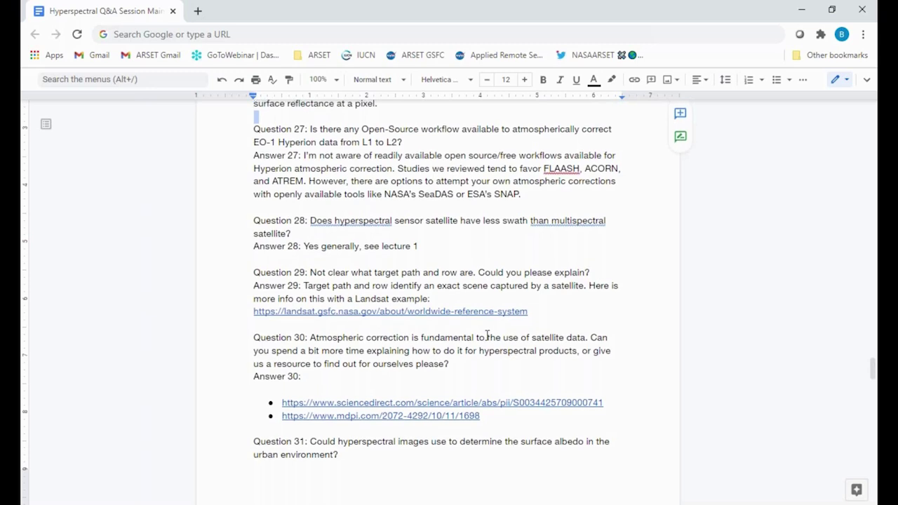
scroll(487, 336, "up", 1)
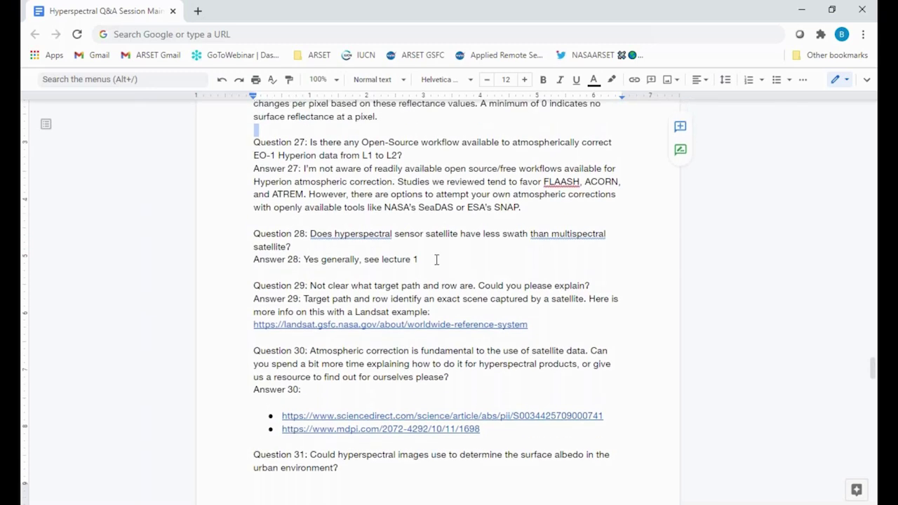
Step: Select Answer 29's text and Landsat link, then add a period after 'see lecture 1' in Answer 28
left_click(436, 260)
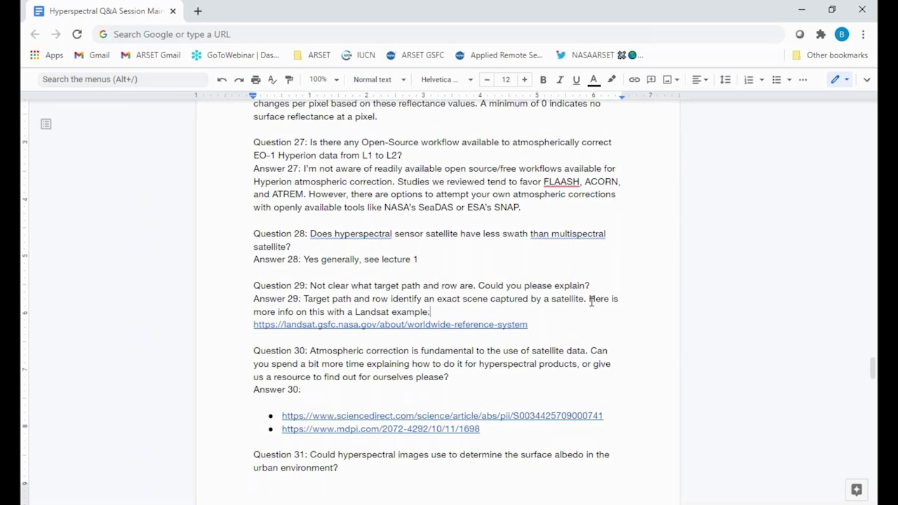
left_click_drag(304, 299, 319, 298)
left_click_drag(383, 319, 639, 343)
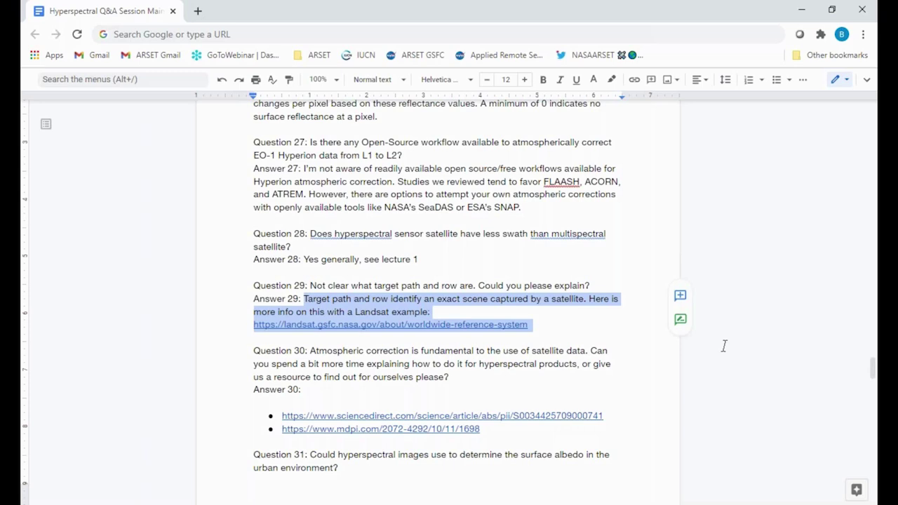
key("alt+Tab")
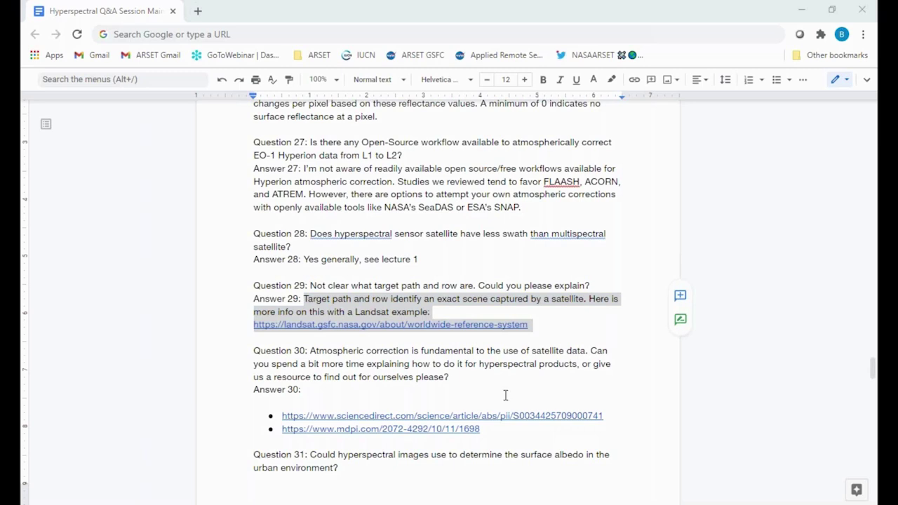
left_click(435, 263)
type(".")
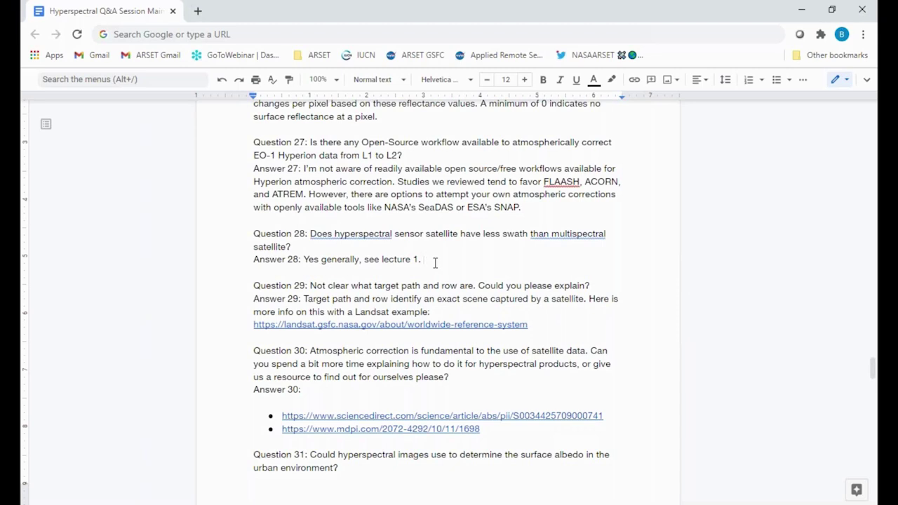
Step: Add to Answer 28: denser data collection typically equals smaller swath area (due to data storage, processing, etc)
type("The more dense the data co")
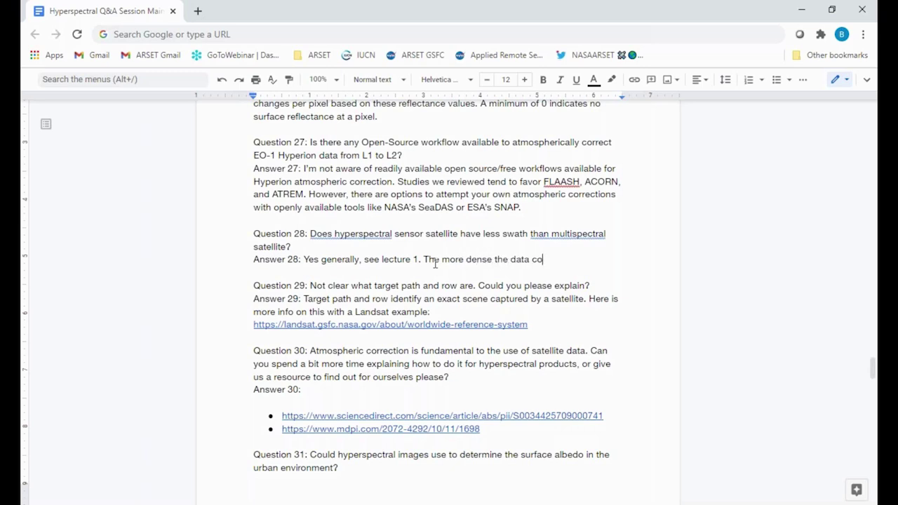
type("llection typ")
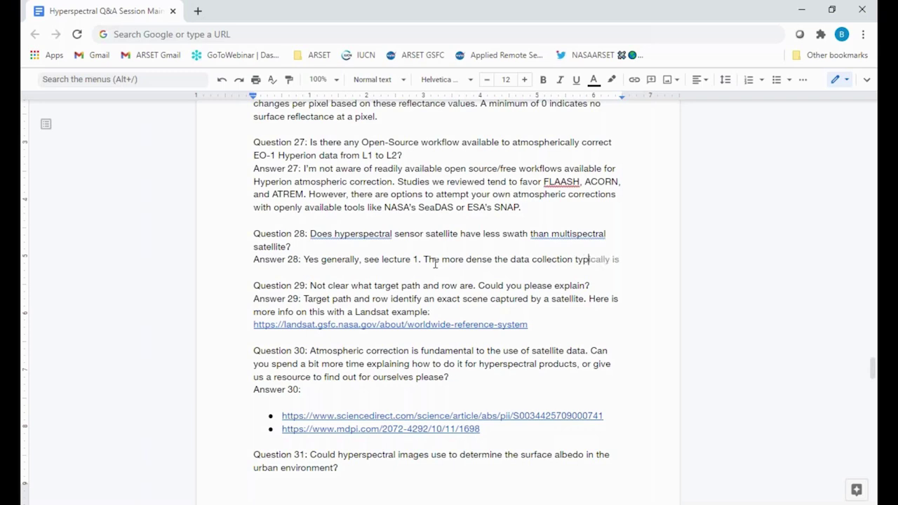
type("ically")
key("BackSpace")
key("BackSpace")
type("equally")
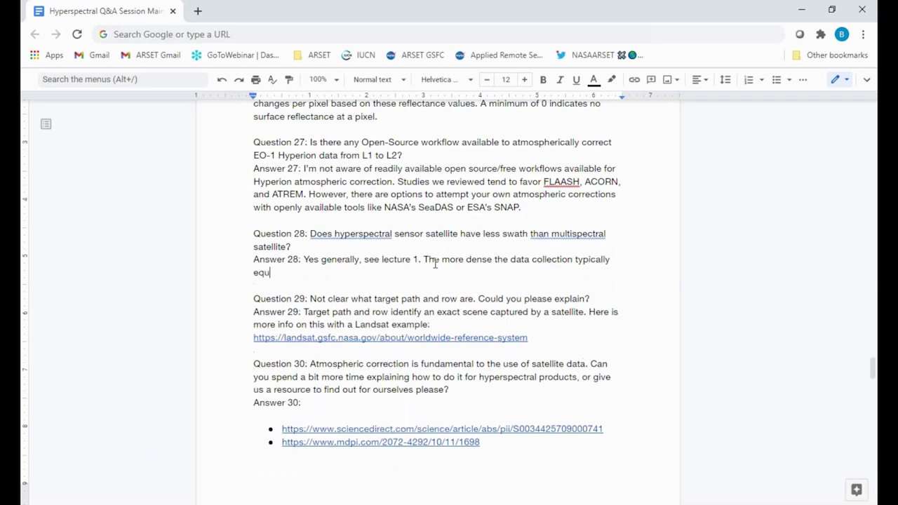
key("BackSpace")
key("BackSpace")
key("BackSpace")
type("s")
type("smaller")
type("swath area.")
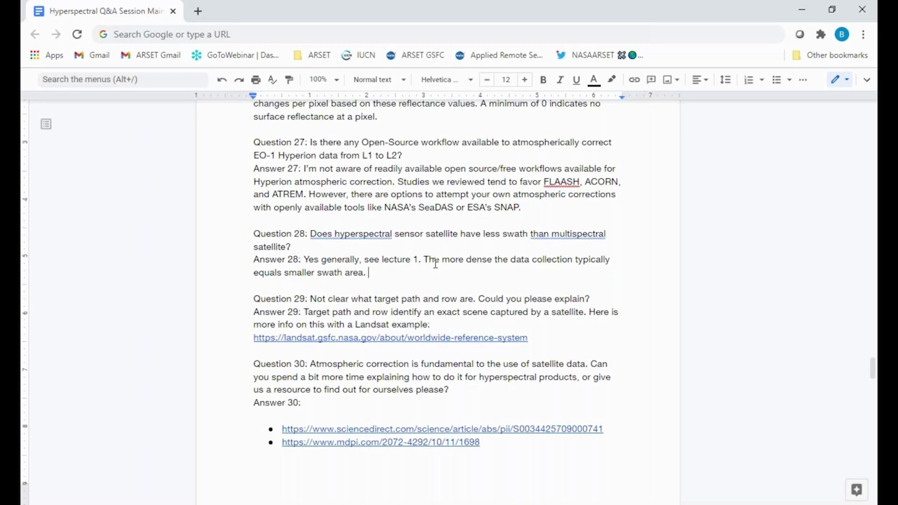
key("BackSpace")
key("BackSpace")
type("(data storage, processing")
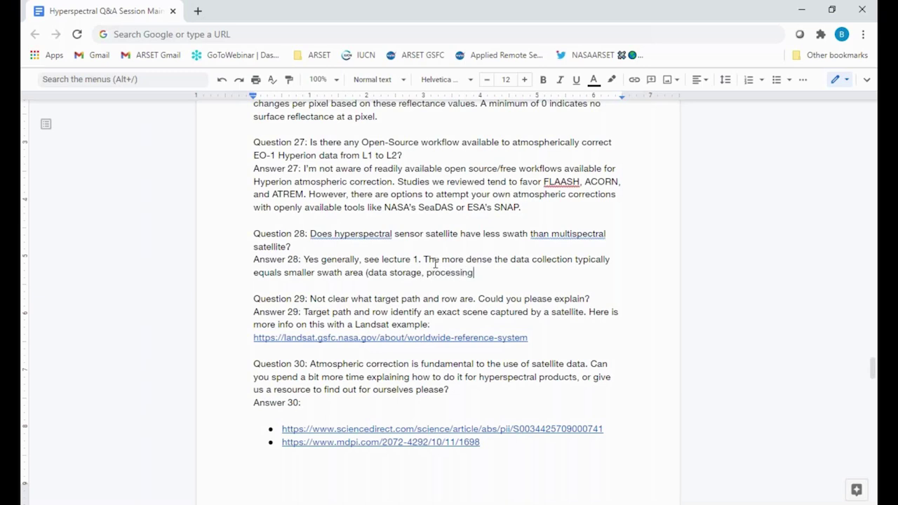
type(", etc).")
left_click(369, 272)
type("due")
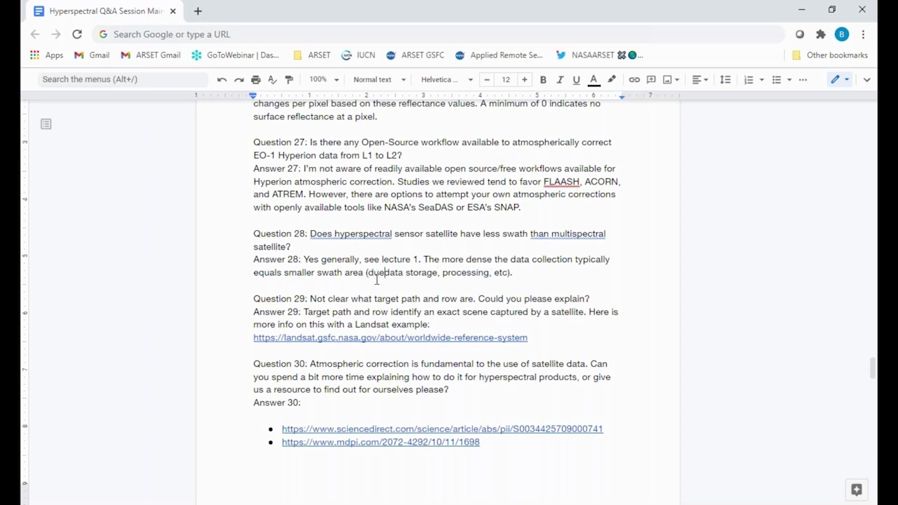
type(" to")
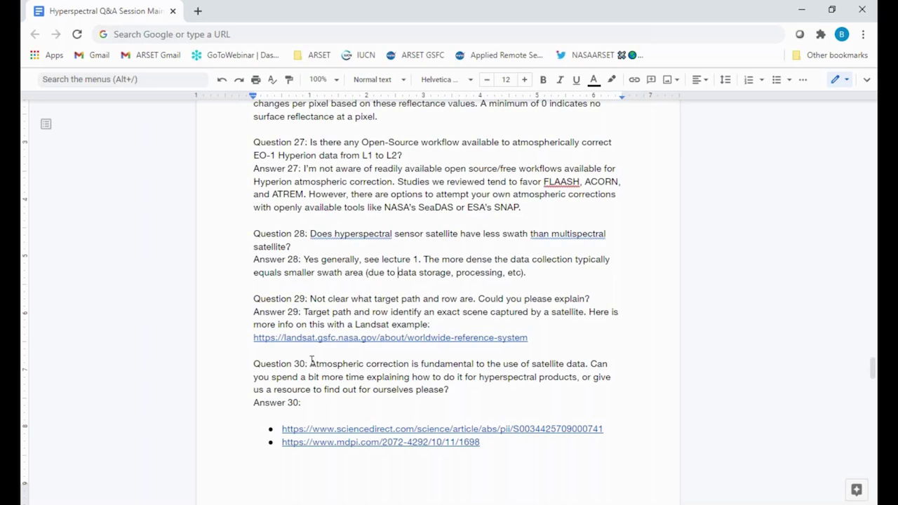
left_click_drag(310, 363, 411, 365)
key("ctrl+c")
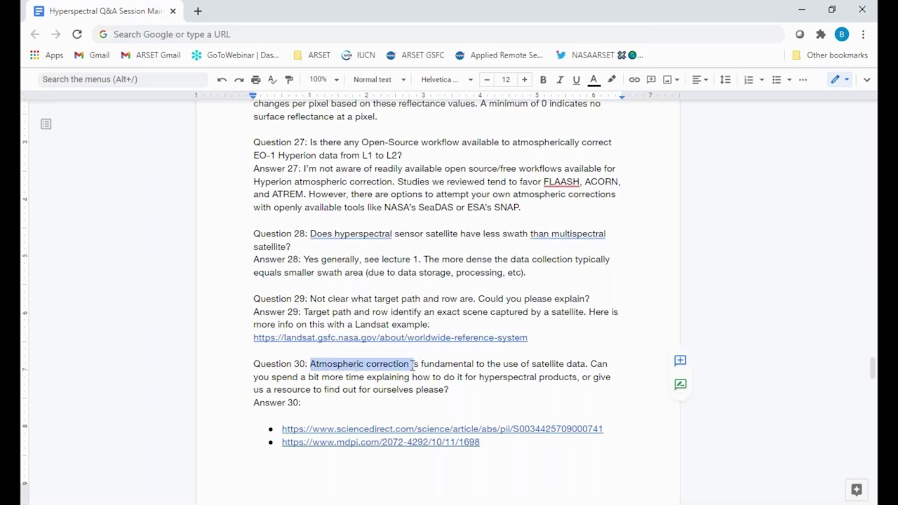
left_click(326, 415)
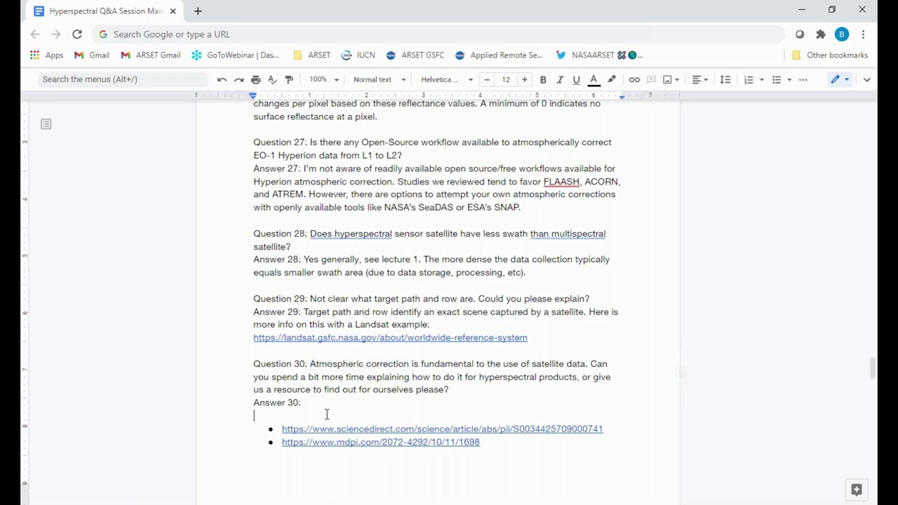
key("ctrl+v")
key("Home")
key("BackSpace")
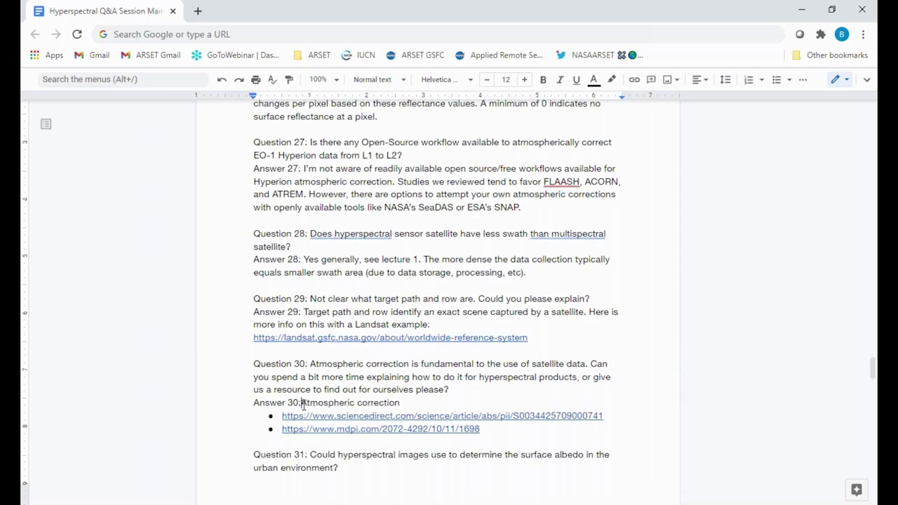
key("shift+Down")
key("shift+Down")
key("shift+Down")
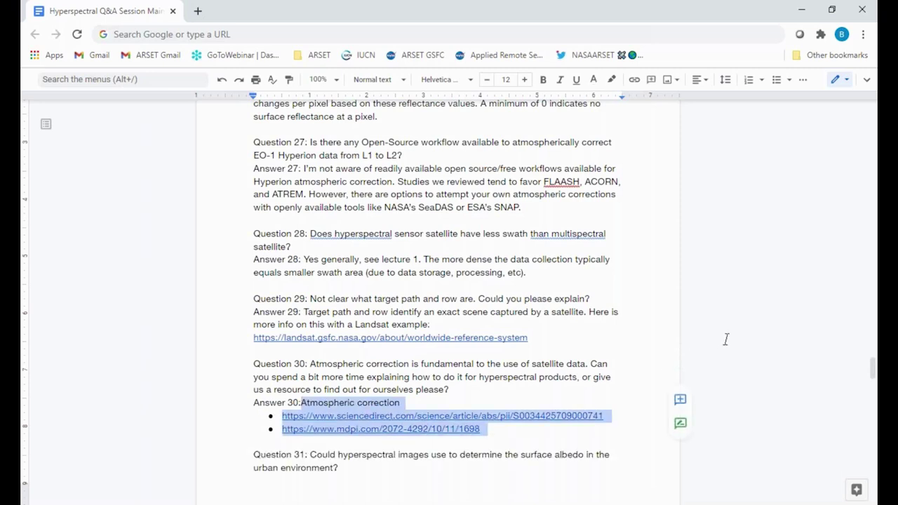
key("alt+Tab")
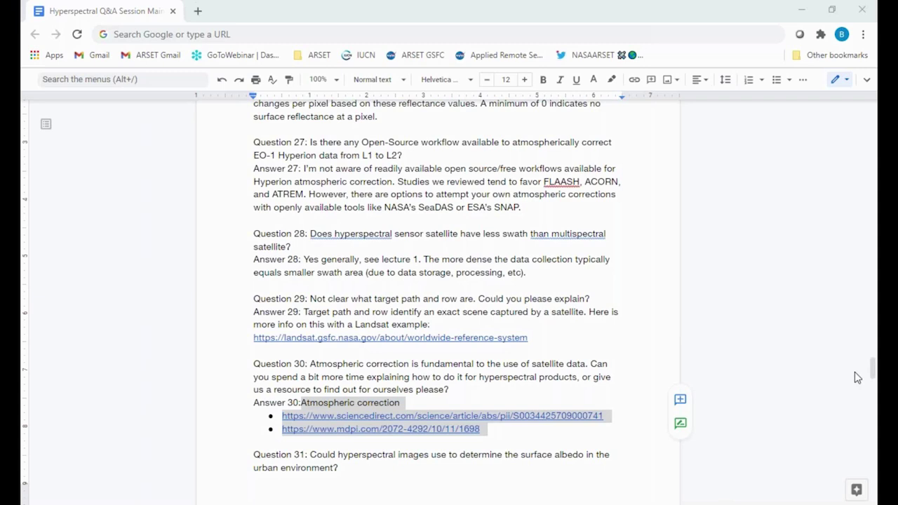
left_click(604, 453)
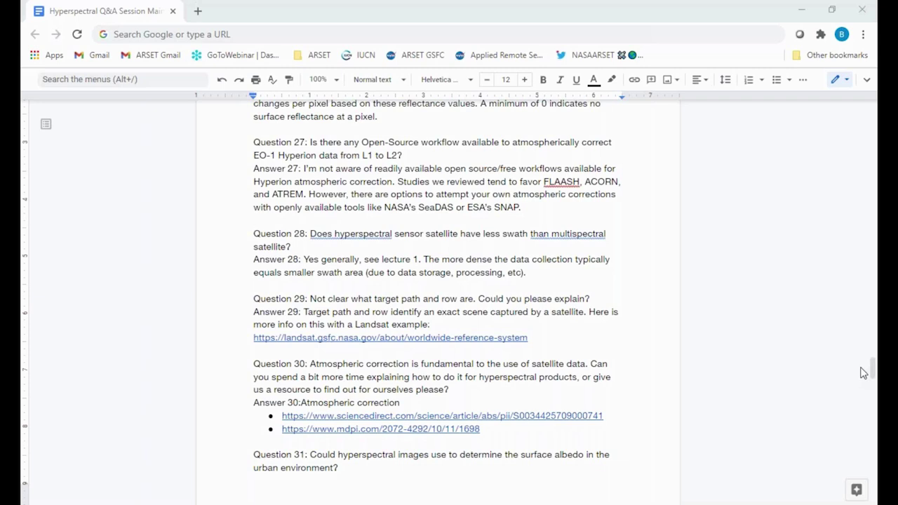
left_click(554, 342)
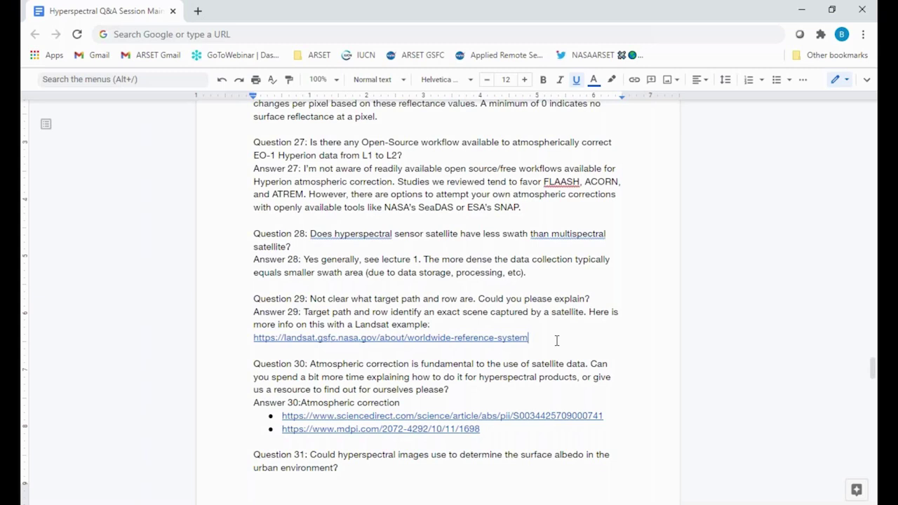
Step: Scroll up to the top of the Q&A document to show its title and Question 1
scroll(556, 340, "up", 15)
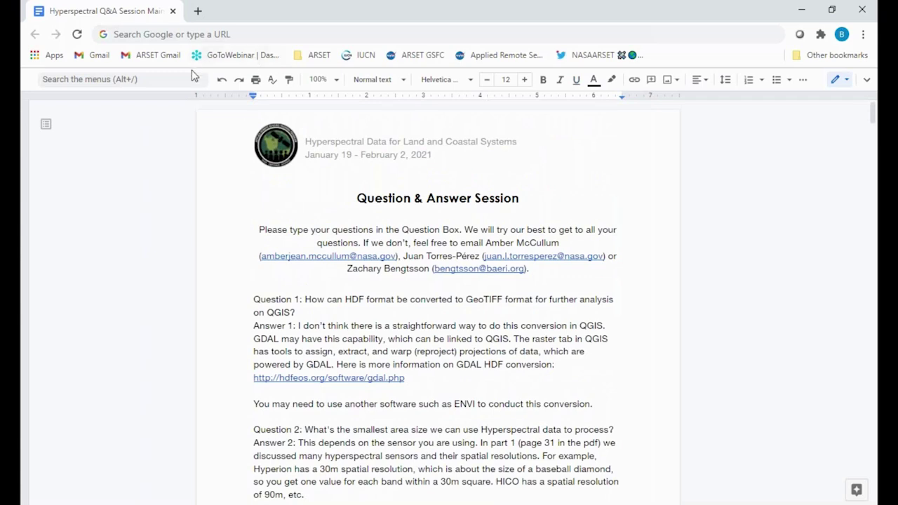